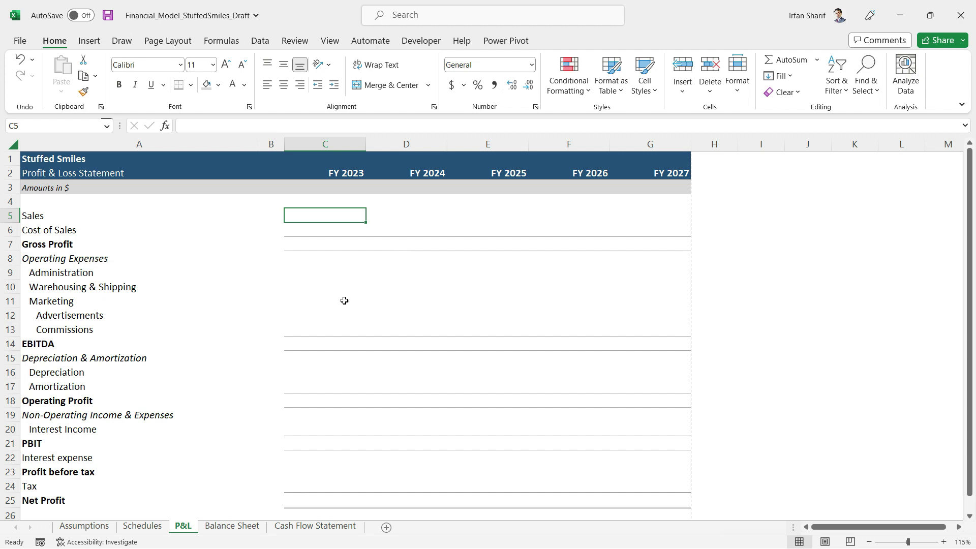
# Step: Switch to the Schedules sheet
pyautogui.click(153, 526)
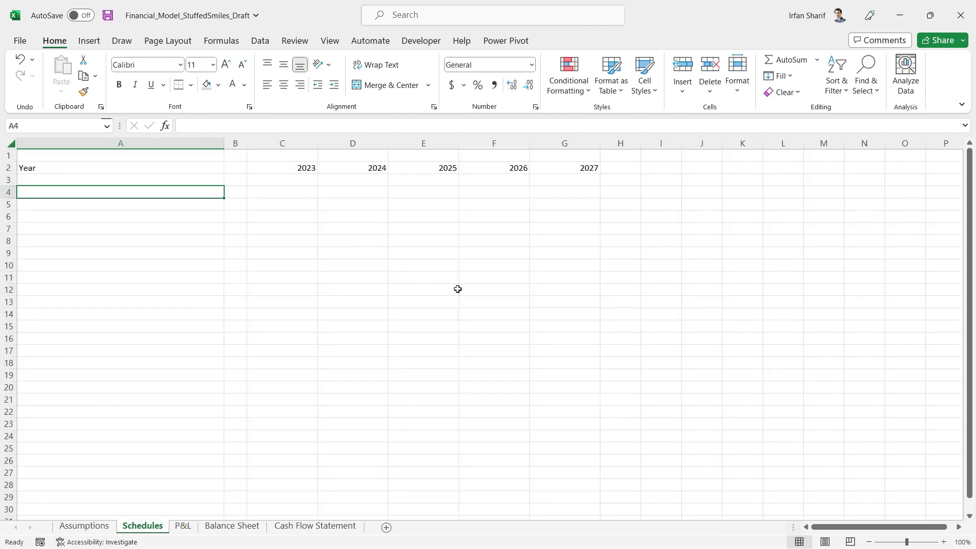
# Step: Enter the label "Sales revenue" in cell A4, correcting its spelling
pyautogui.write('Sales rev')
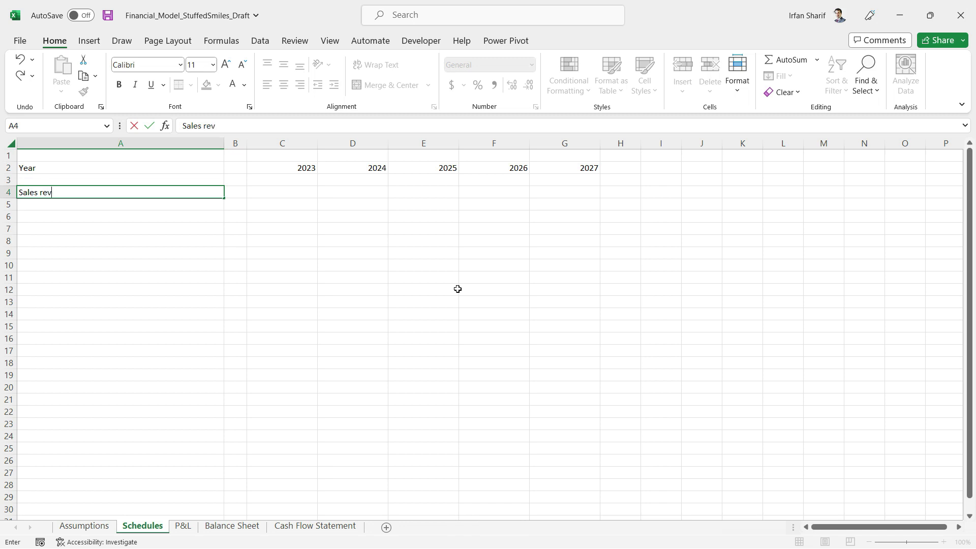
pyautogui.write('eneu')
pyautogui.press('Return')
pyautogui.press('Up')
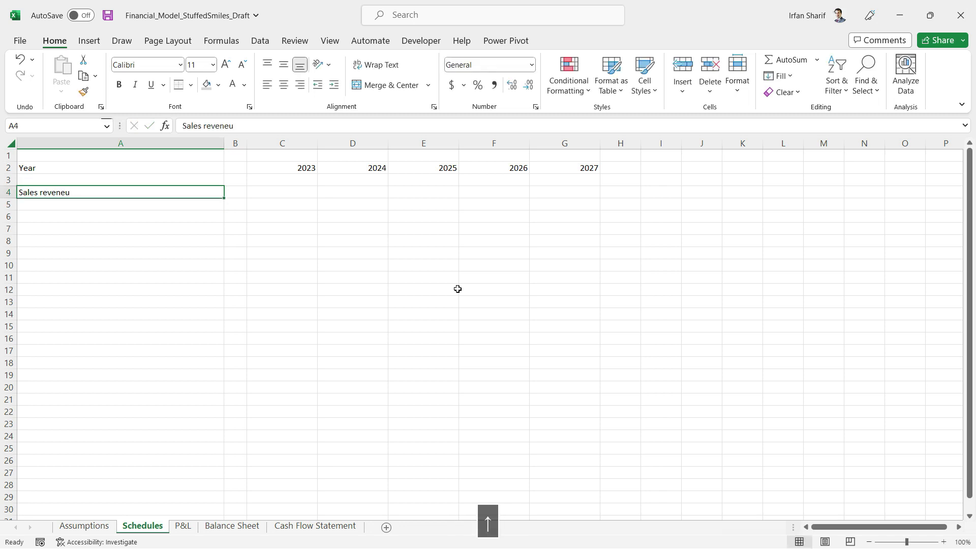
pyautogui.press('F2')
pyautogui.press('BackSpace')
pyautogui.press('BackSpace')
pyautogui.write('ue')
pyautogui.press('Return')
pyautogui.press('Up')
# Step: Calculate 2023 sales revenue in C4 by multiplying the Assumptions sheet's year 1 sales volume (F8) by its selling price (F10)
pyautogui.press('Right')
pyautogui.press('Right')
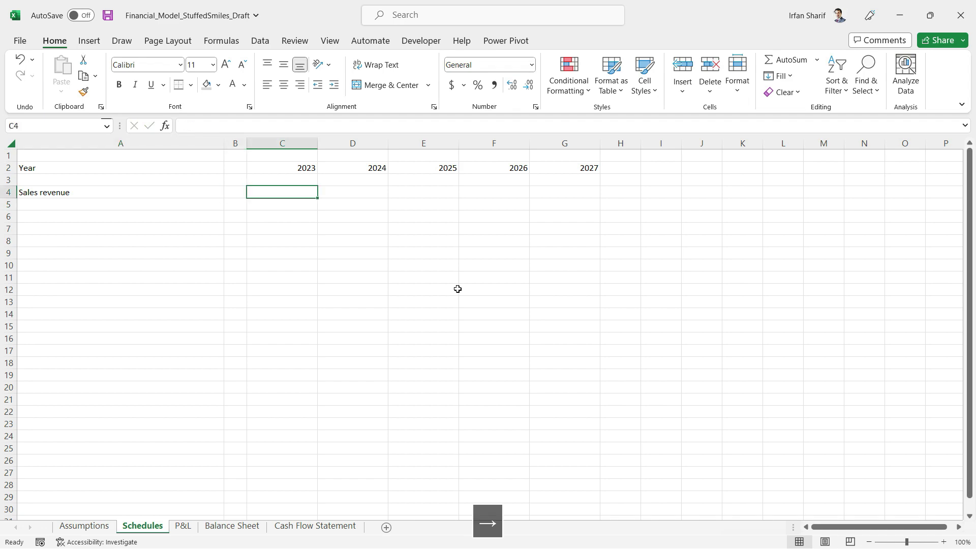
pyautogui.write('=')
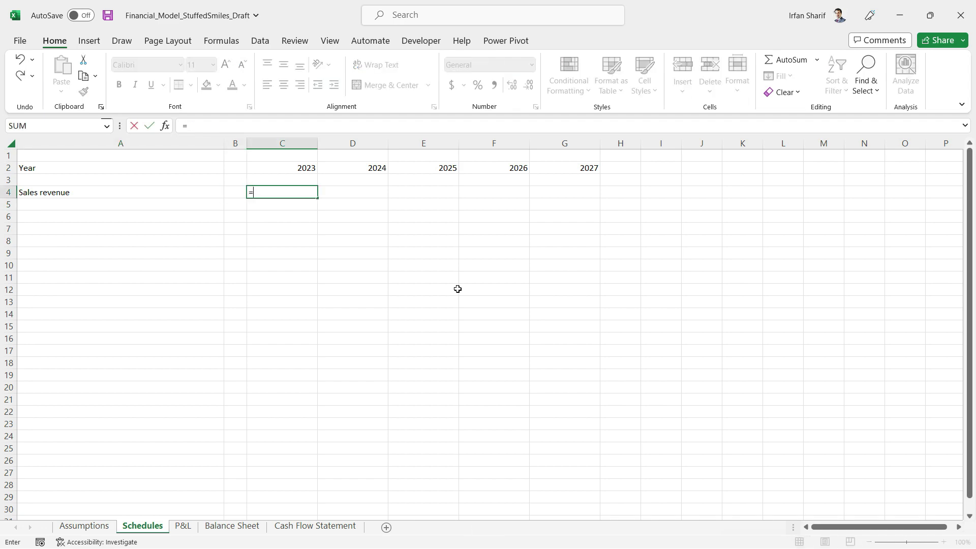
pyautogui.click(105, 528)
pyautogui.click(677, 249)
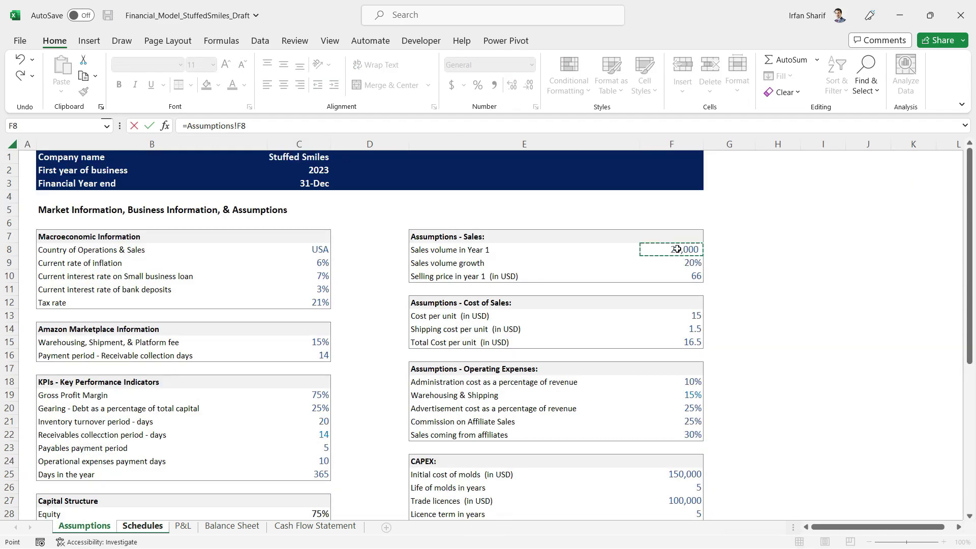
pyautogui.write('*')
pyautogui.click(692, 274)
pyautogui.press('Return')
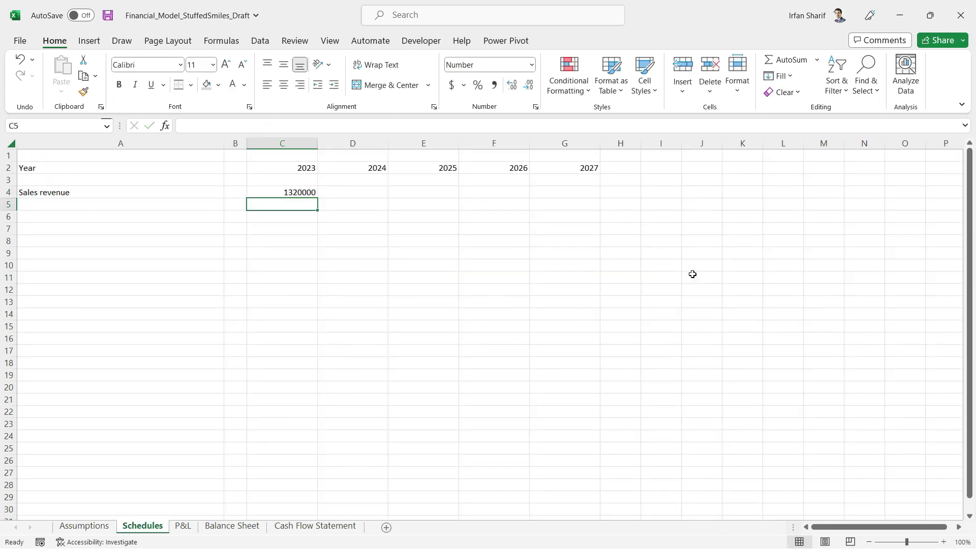
pyautogui.press('Up')
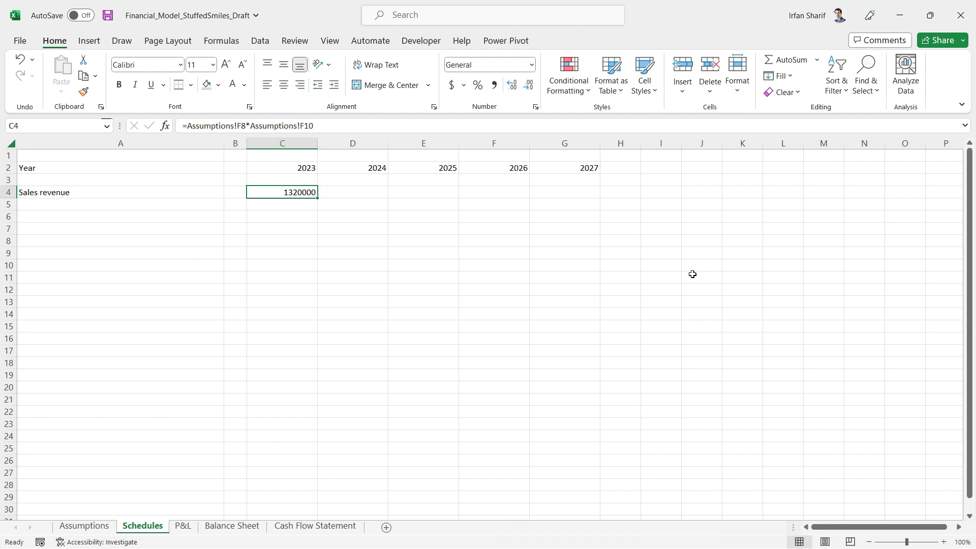
pyautogui.press('Down')
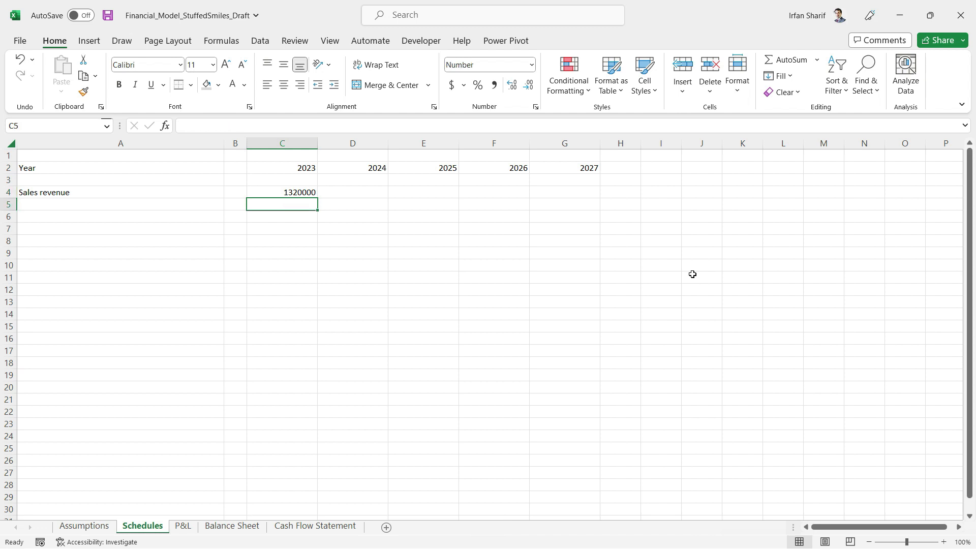
pyautogui.press('Up')
pyautogui.press('Down')
pyautogui.press('Up')
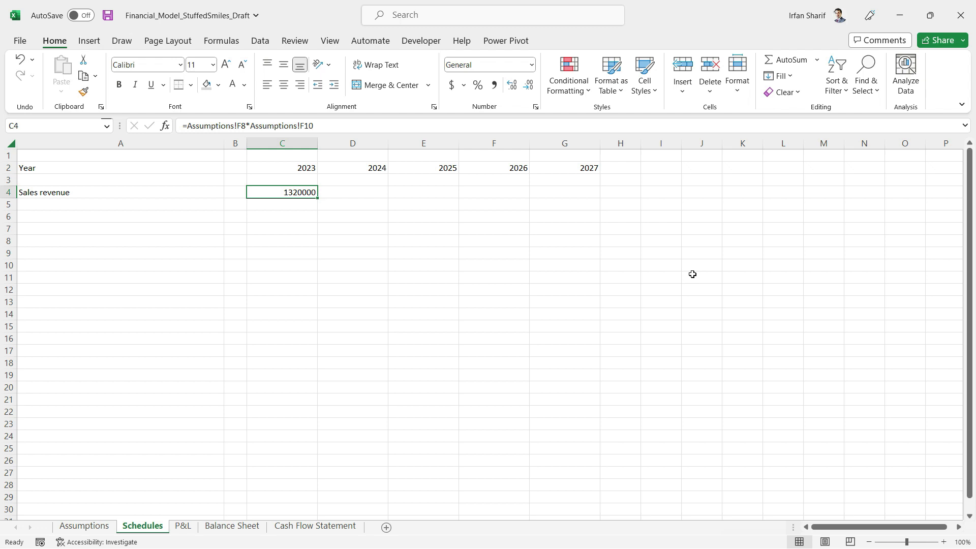
# Step: Enter the label "Sales price" in cell A5
pyautogui.press('Left')
pyautogui.press('Left')
pyautogui.press('Down')
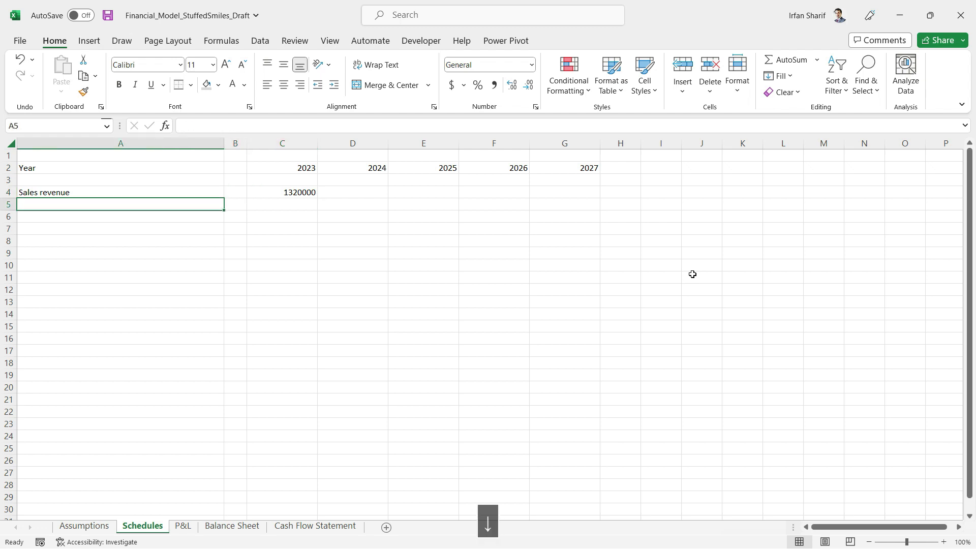
pyautogui.write('Sales ')
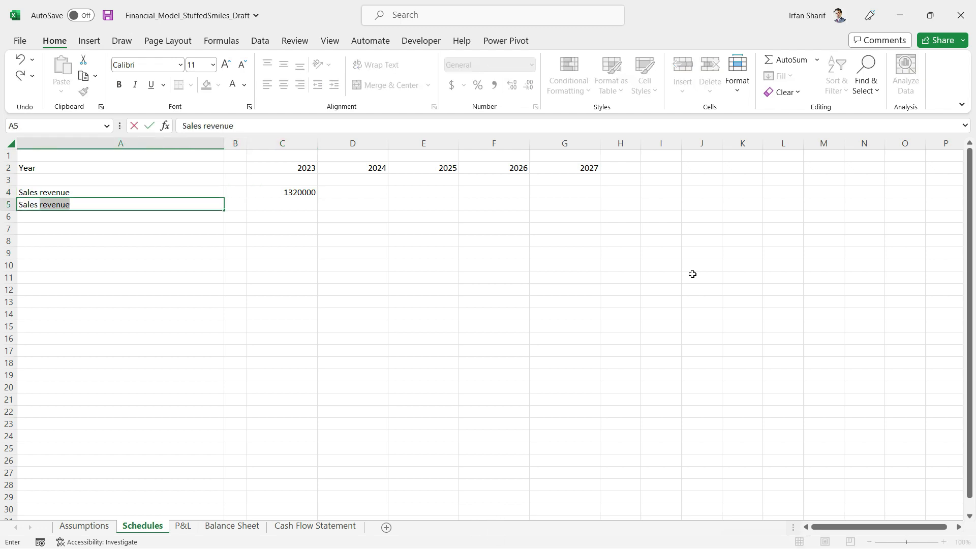
pyautogui.write('price')
# Step: Link the 2023 sales price in C5 to the year 1 selling price in cell F10 of the Assumptions sheet
pyautogui.press('Right')
pyautogui.press('Right')
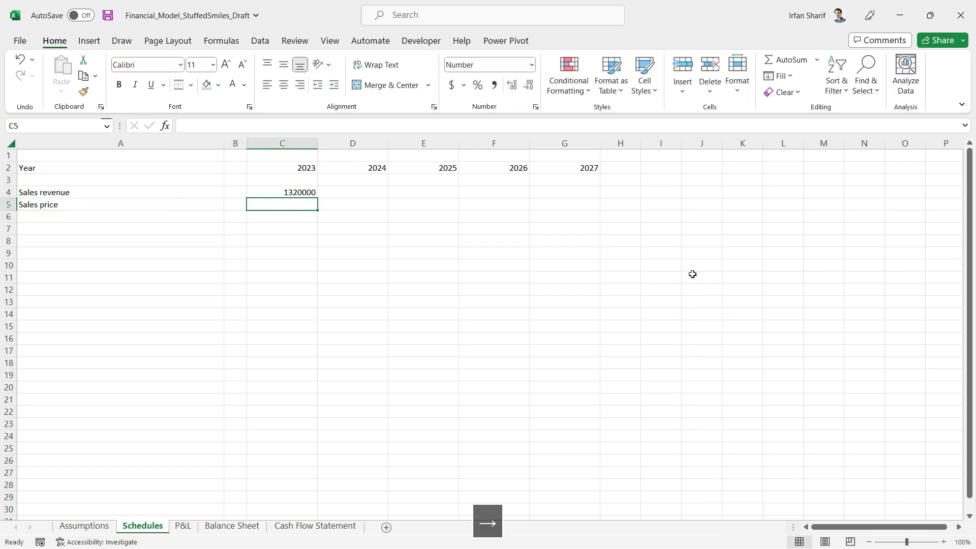
pyautogui.write('=')
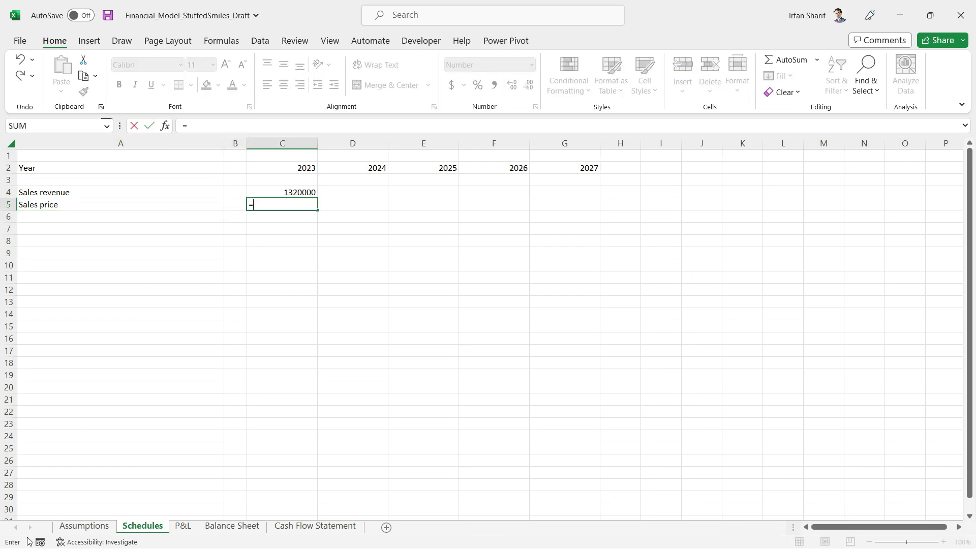
pyautogui.click(81, 527)
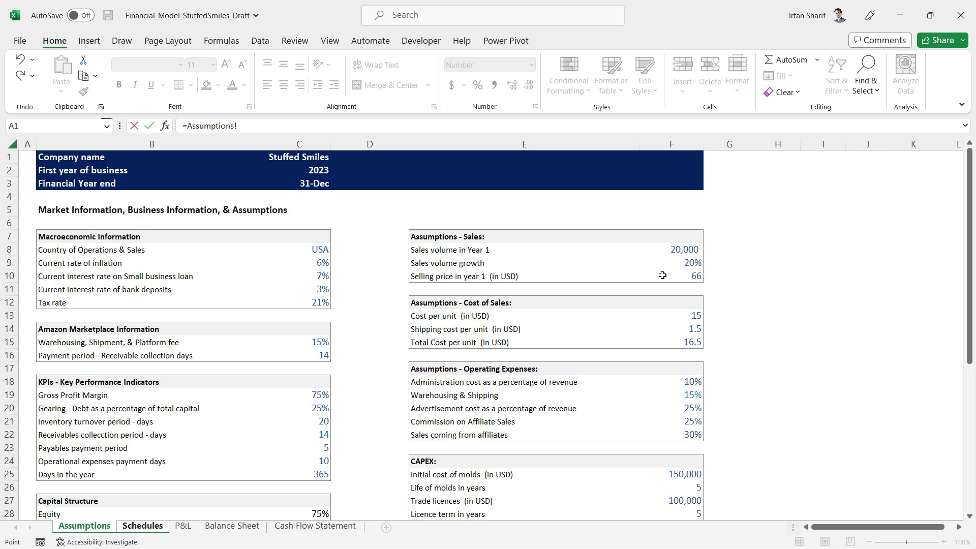
pyautogui.click(687, 275)
pyautogui.press('Return')
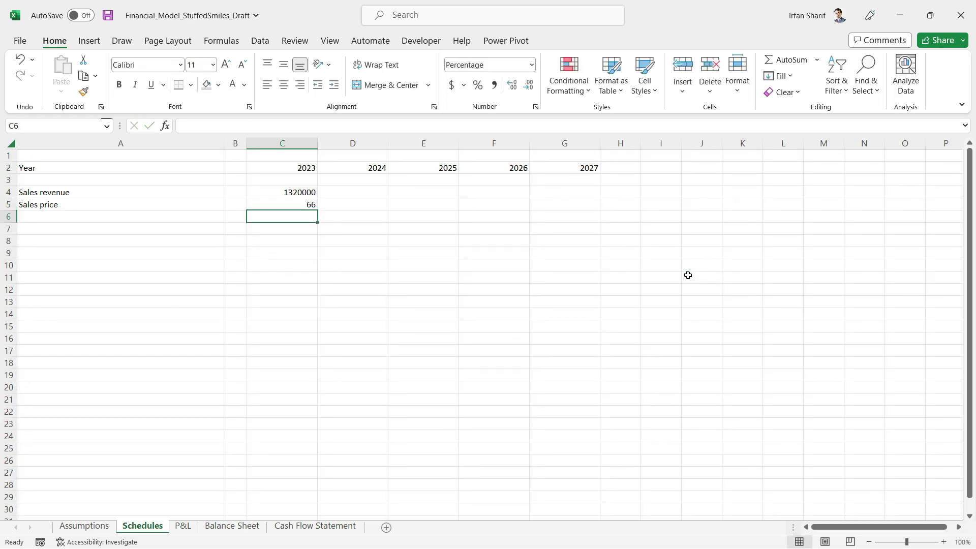
# Step: Enter the label "Sales Volume" in cell A6
pyautogui.press('Left')
pyautogui.press('Left')
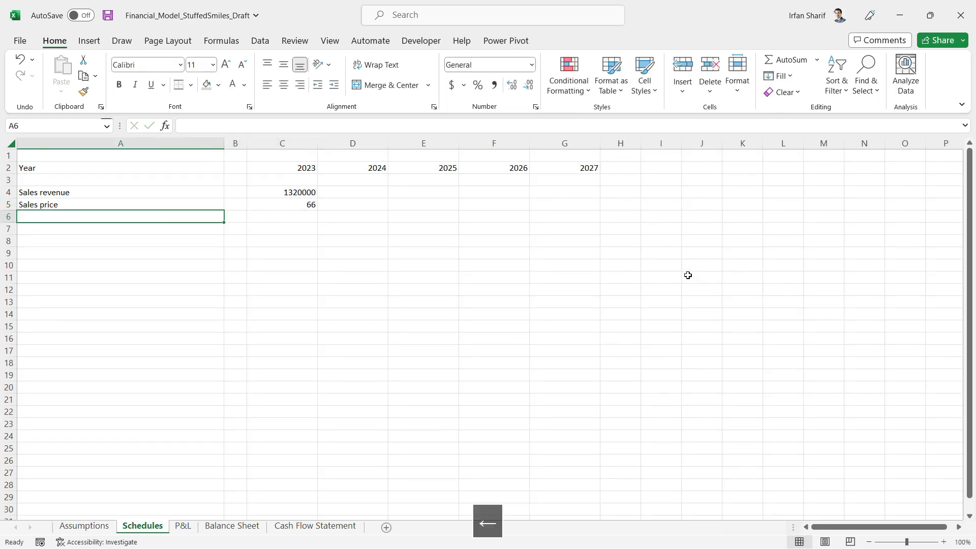
pyautogui.write('Sales Volume')
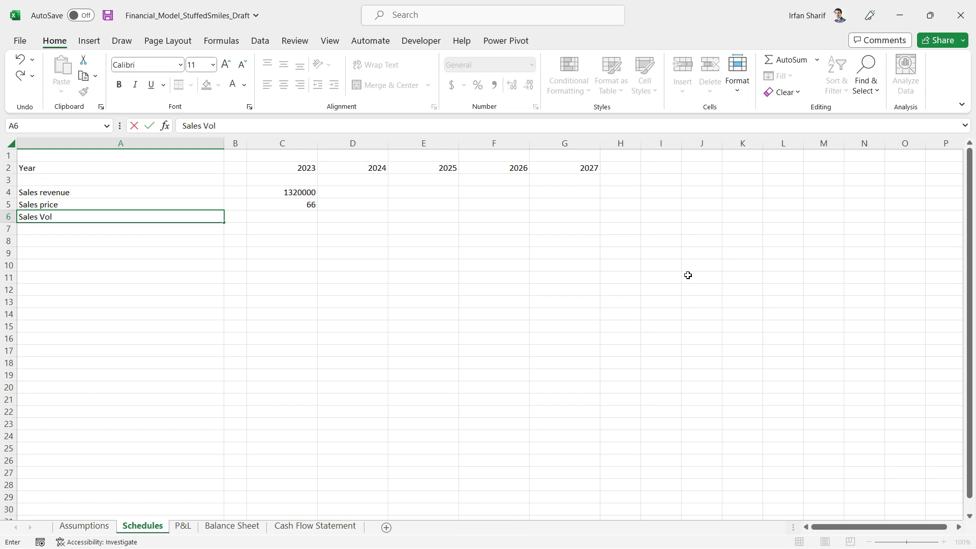
pyautogui.press('Return')
# Step: Link the 2023 sales volume in C6 to the year 1 sales volume in cell F8 of the Assumptions sheet
pyautogui.press('Up')
pyautogui.press('Right')
pyautogui.press('Right')
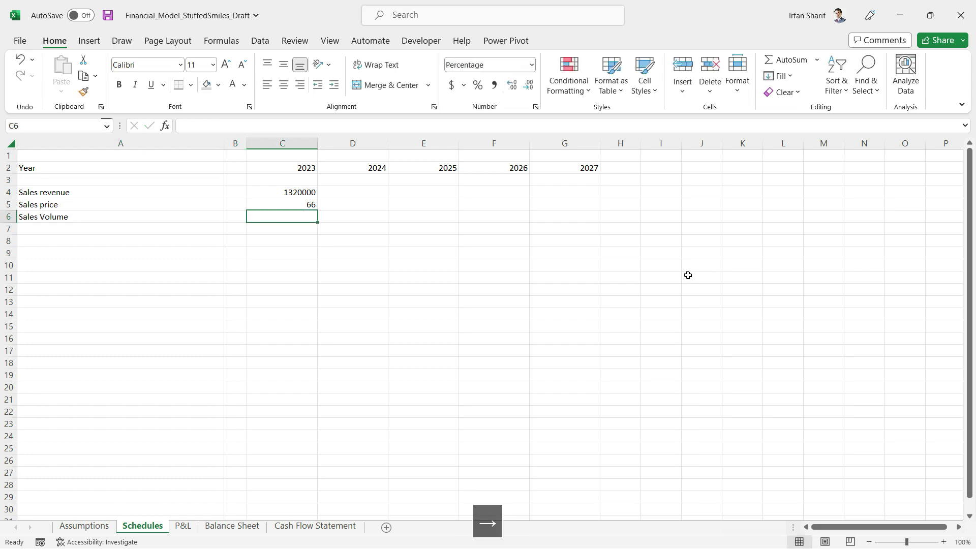
pyautogui.write('=')
pyautogui.click(79, 524)
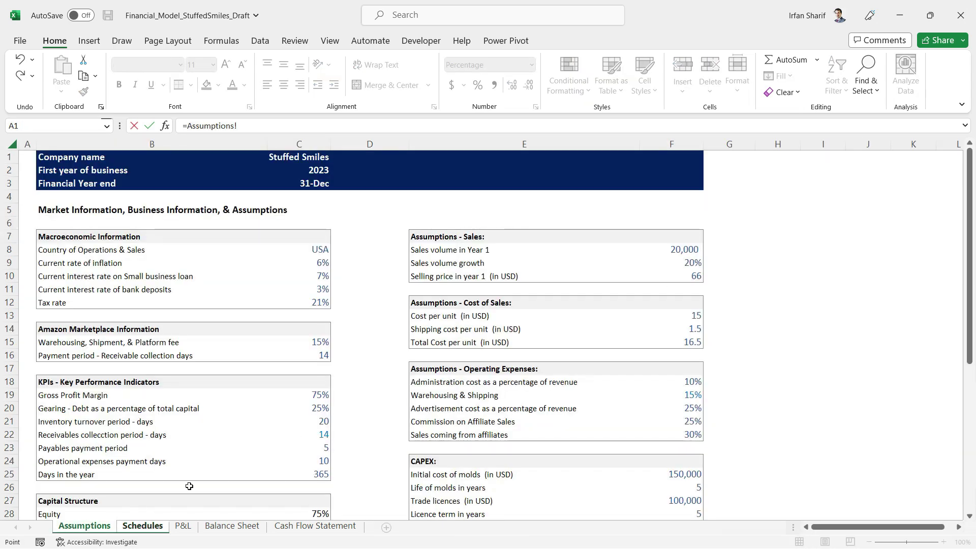
pyautogui.click(673, 249)
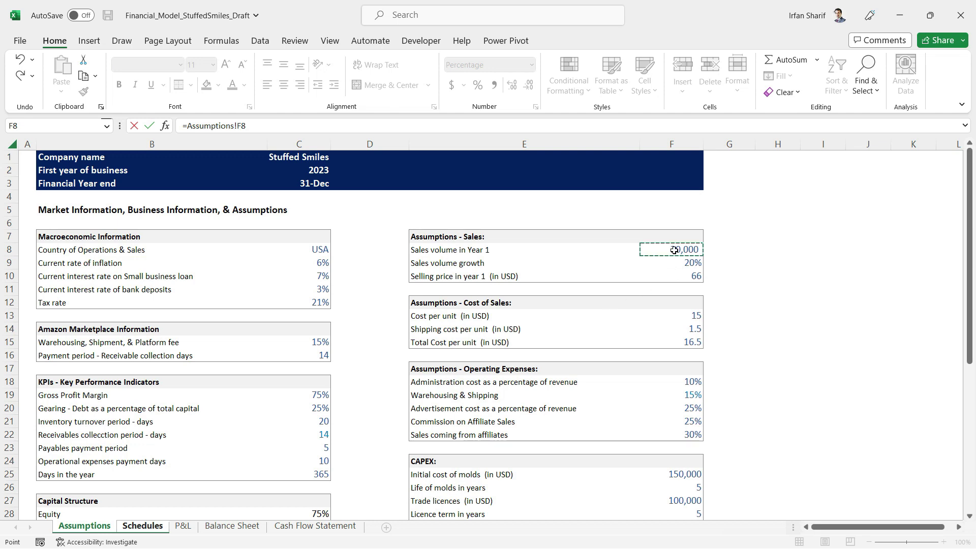
pyautogui.press('Return')
# Step: Format the 2023 sales volume in C6 as a Number with no decimal places
pyautogui.press('Up')
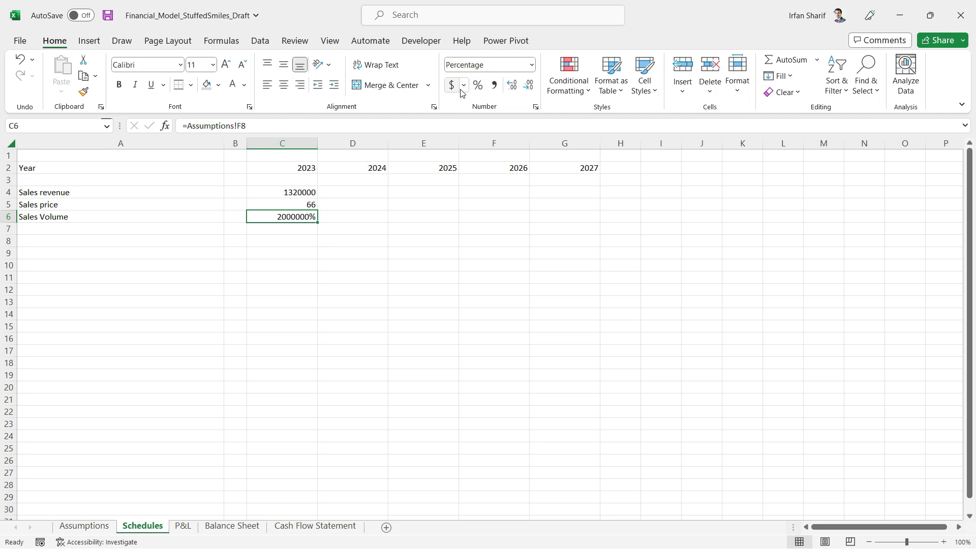
pyautogui.click(532, 65)
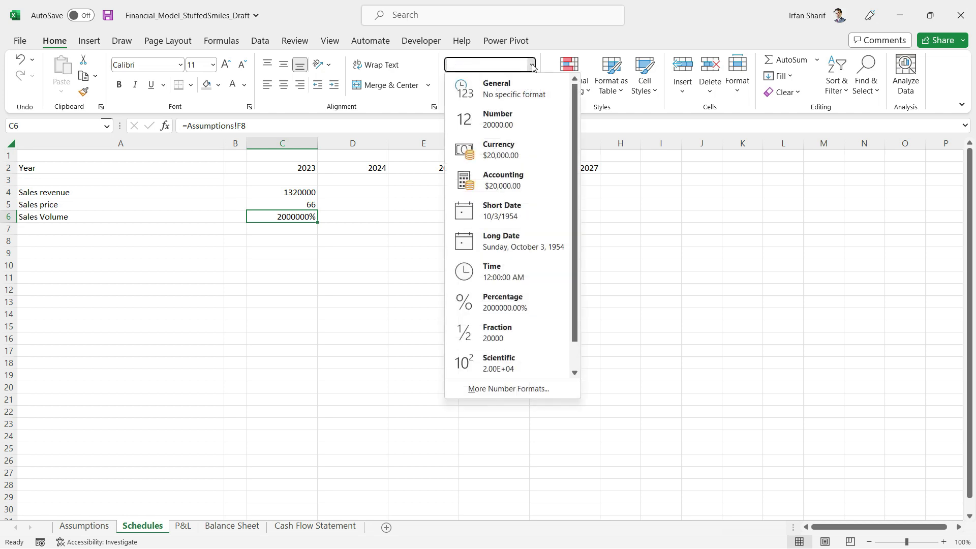
pyautogui.click(507, 118)
pyautogui.click(528, 89)
pyautogui.click(528, 89)
pyautogui.press('F9')
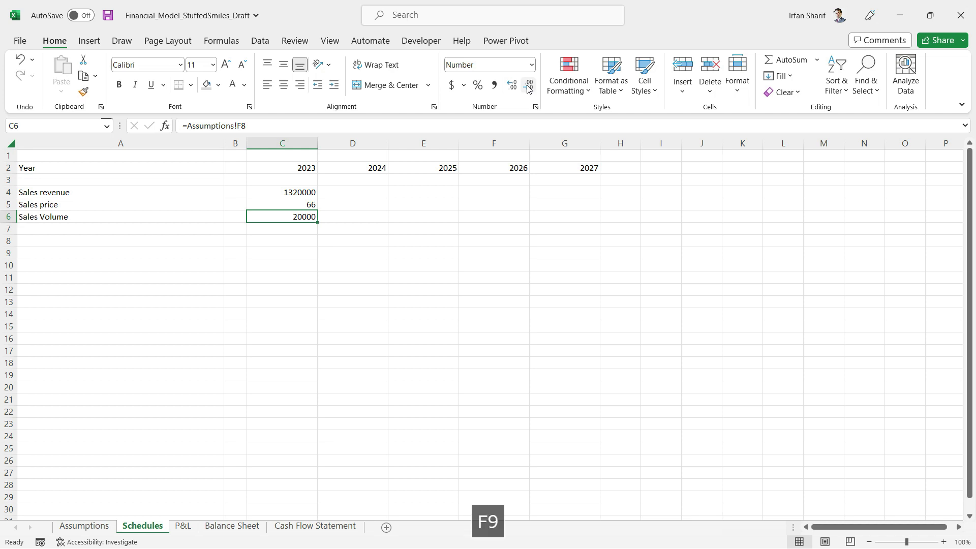
# Step: Enter =C5*C6 in cell C7 to multiply the 2023 sales price by the sales volume
pyautogui.click(304, 231)
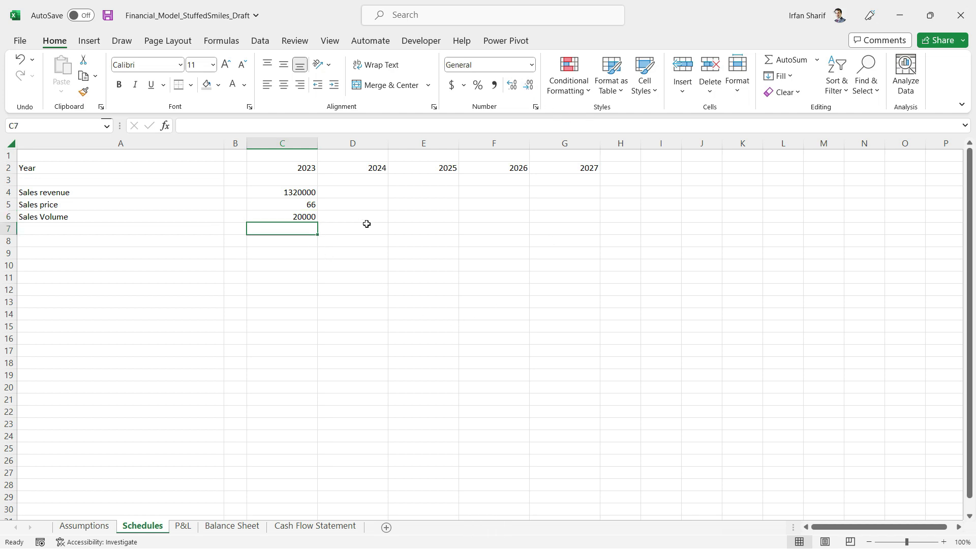
pyautogui.write('=')
pyautogui.press('Up')
pyautogui.press('Up')
pyautogui.write('*')
pyautogui.press('Up')
pyautogui.press('Return')
pyautogui.press('Up')
pyautogui.press('F2')
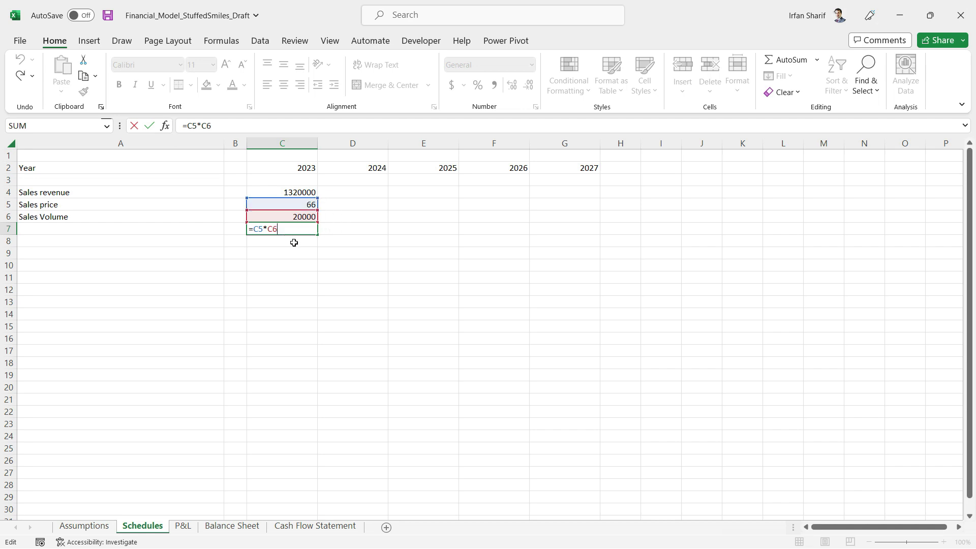
pyautogui.press('Return')
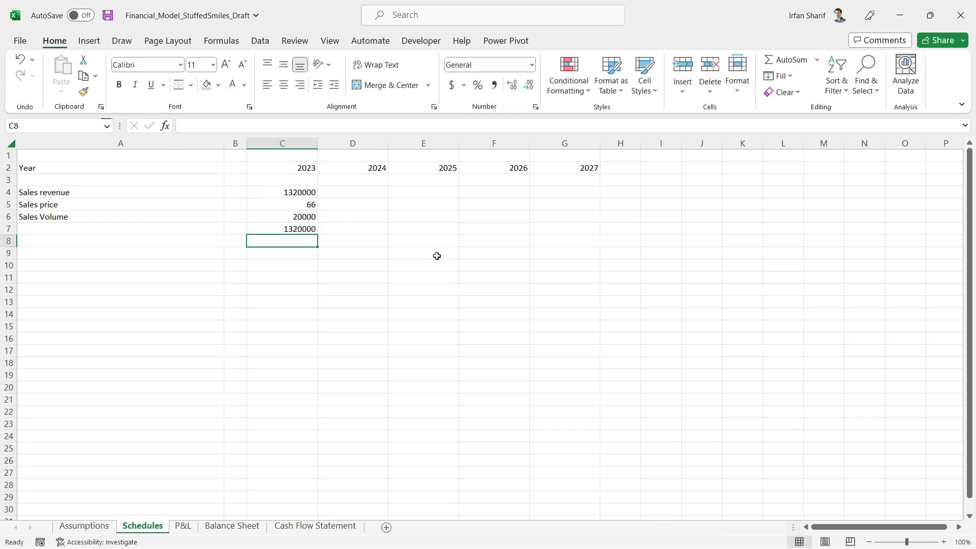
# Step: Clear the sales revenue label and formula from A4:C4
pyautogui.press('Up')
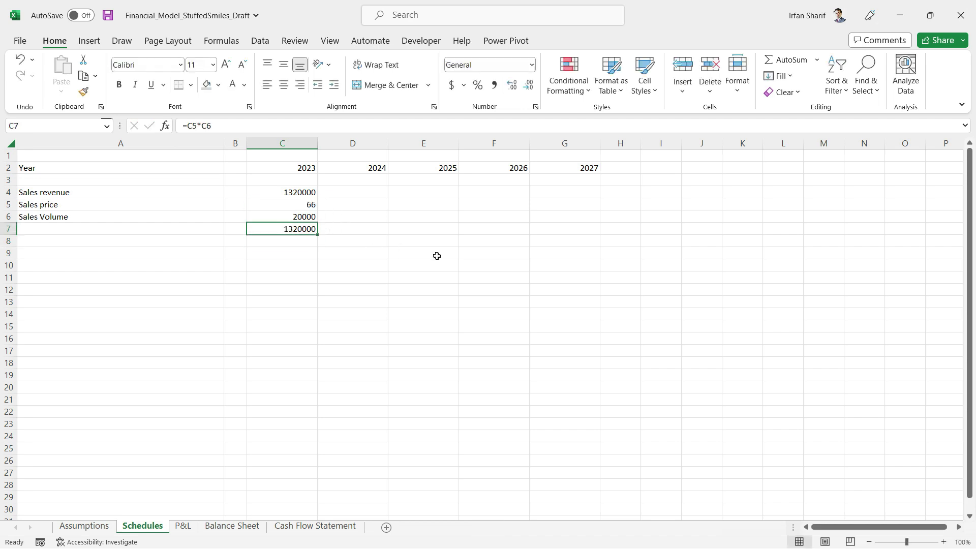
pyautogui.press('Up')
pyautogui.press('Up')
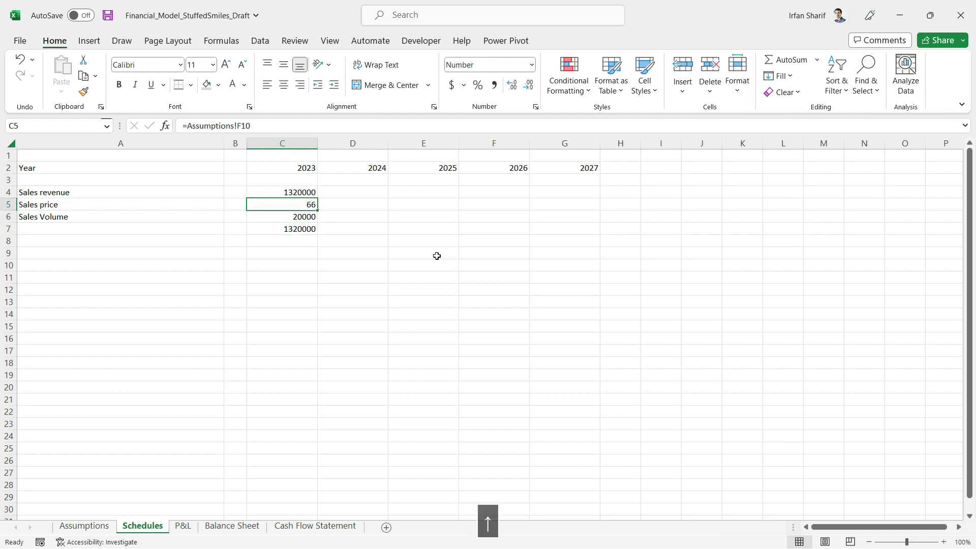
pyautogui.press('Up')
pyautogui.hotkey('shift', 'Left')
pyautogui.hotkey('shift', 'Left')
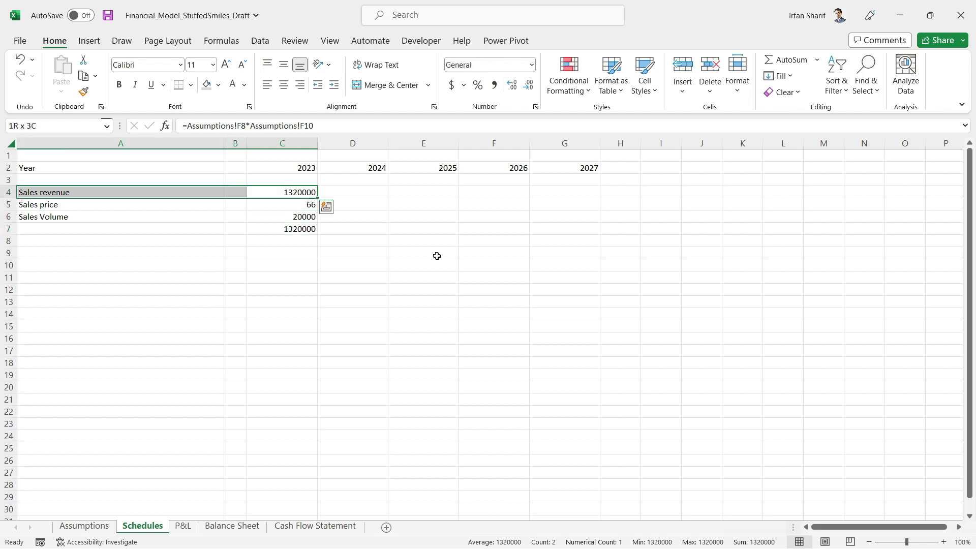
pyautogui.press('Delete')
pyautogui.press('F9')
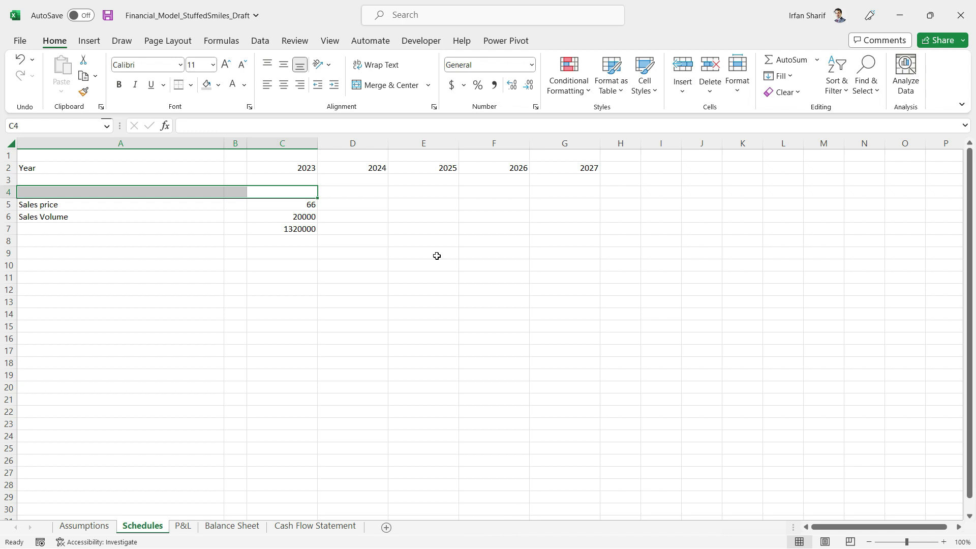
# Step: Copy the price-times-volume formula from C7 across row 7 through G7 for the years 2024 to 2027
pyautogui.press('Down')
pyautogui.press('Down')
pyautogui.press('Down')
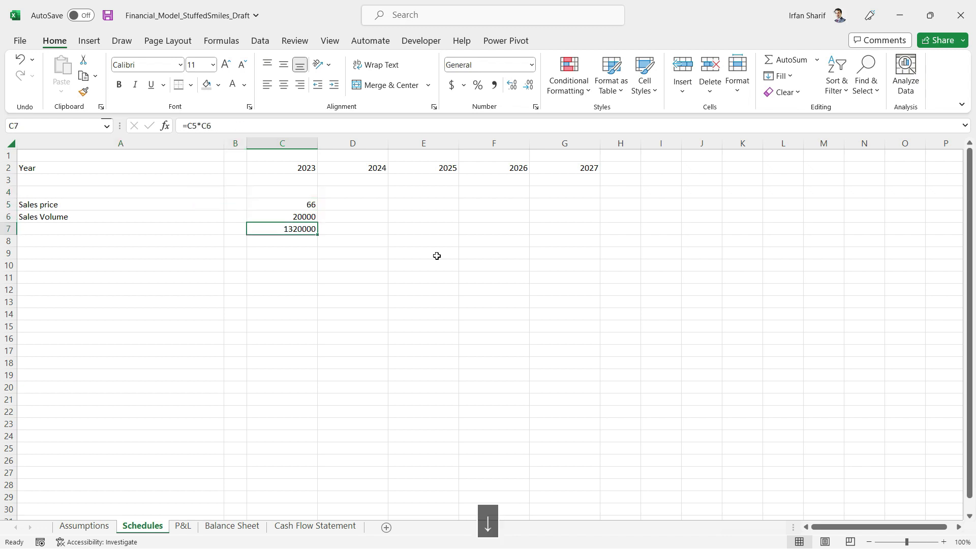
pyautogui.hotkey('ctrl', 'c')
pyautogui.hotkey('shift', 'Right')
pyautogui.hotkey('shift', 'Right')
pyautogui.hotkey('shift', 'Right')
pyautogui.hotkey('shift', 'Right')
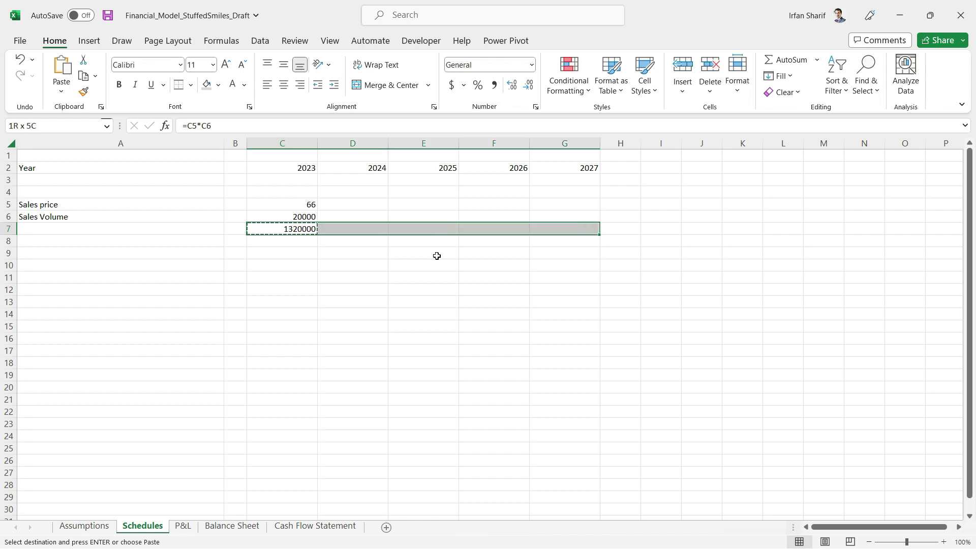
pyautogui.hotkey('ctrl', 'v')
# Step: Check the copied formulas in row 7 for the years 2024 to 2027
pyautogui.press('Right')
pyautogui.press('Right')
pyautogui.press('Right')
pyautogui.press('Right')
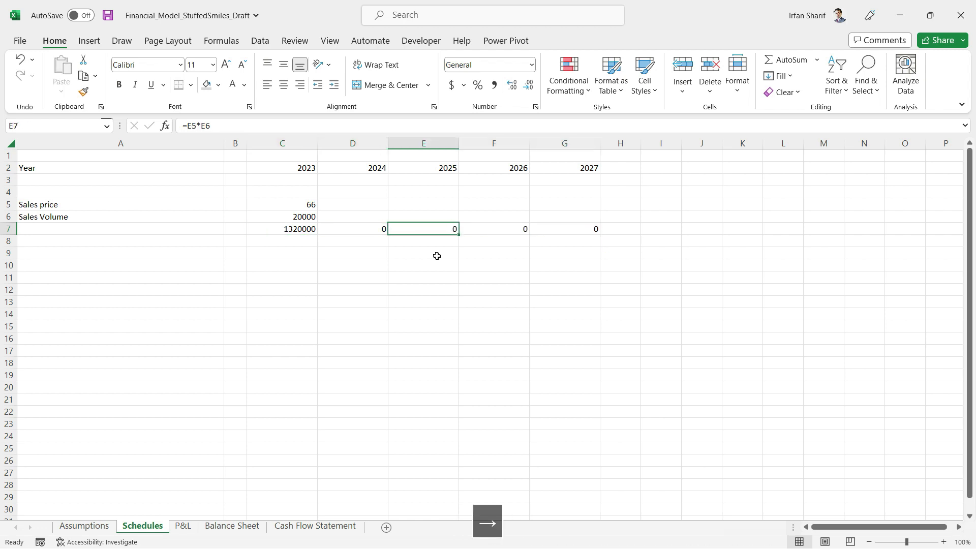
pyautogui.press('Left')
pyautogui.press('Left')
pyautogui.press('Left')
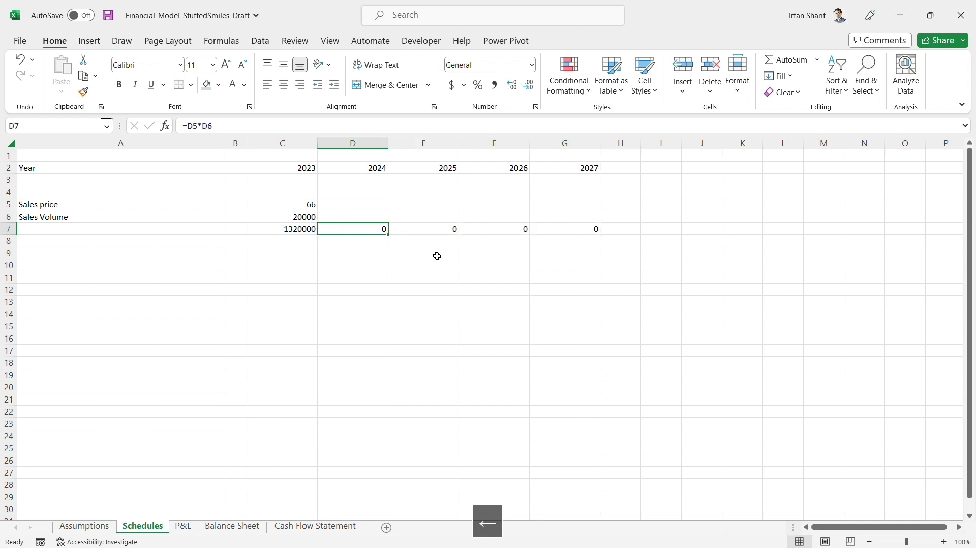
pyautogui.press('Up')
pyautogui.press('Up')
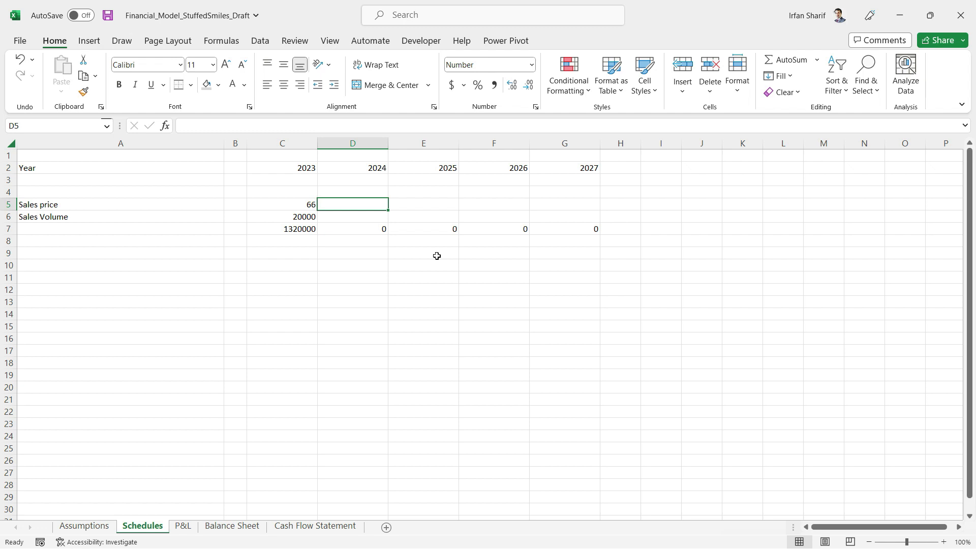
pyautogui.press('Down')
pyautogui.press('Left')
pyautogui.press('Right')
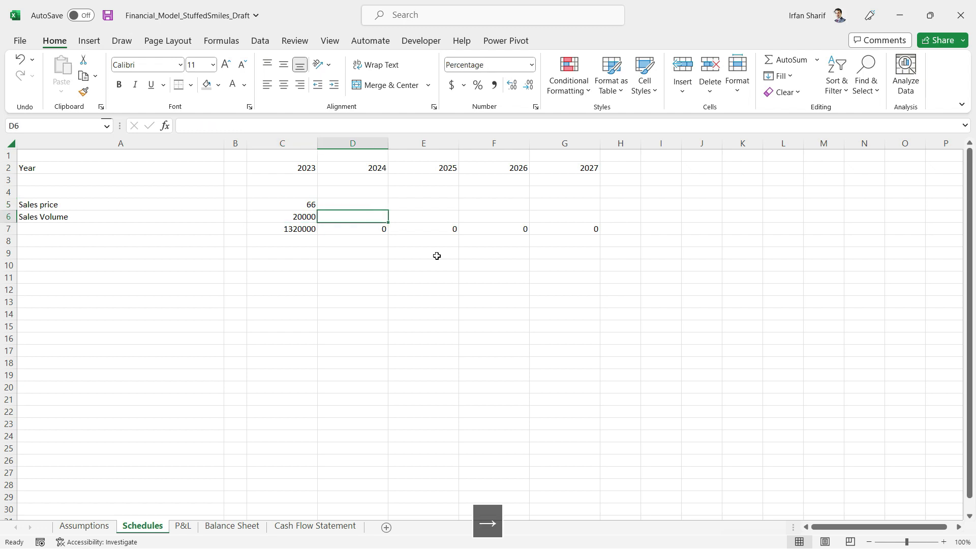
pyautogui.press('Up')
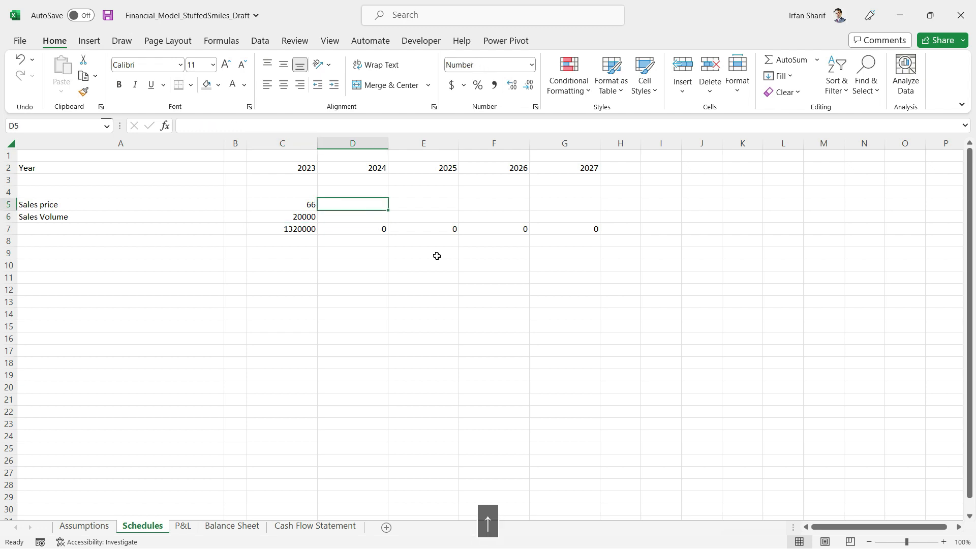
pyautogui.write('=')
pyautogui.press('Left')
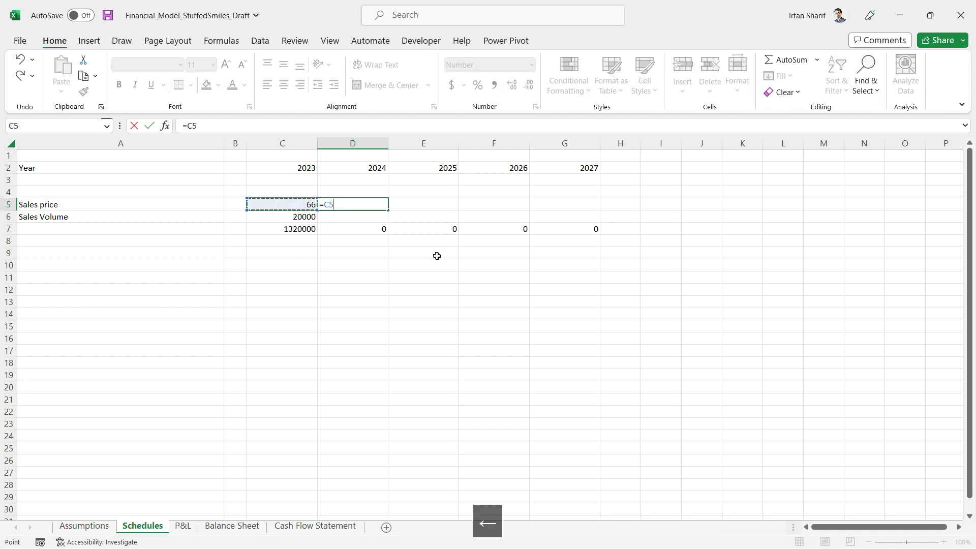
pyautogui.write('*')
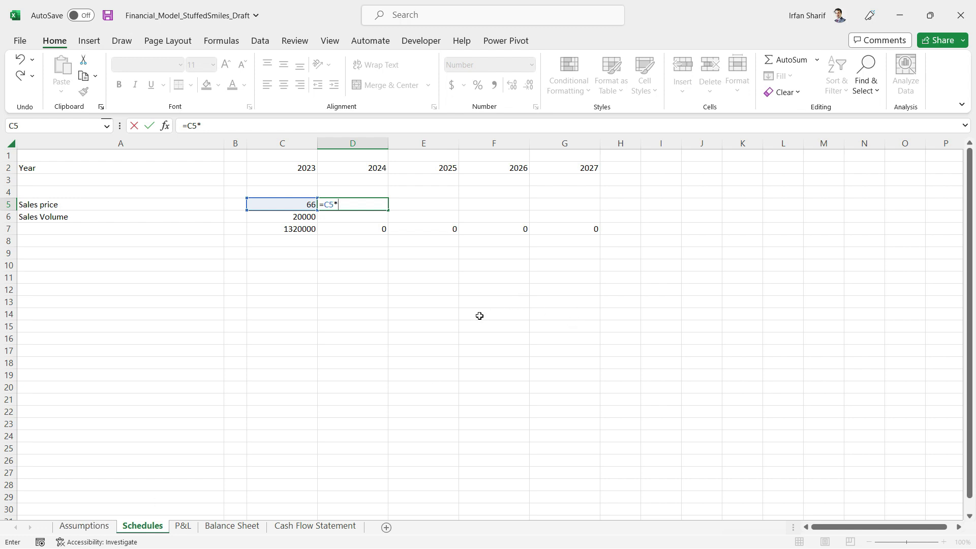
pyautogui.press('Escape')
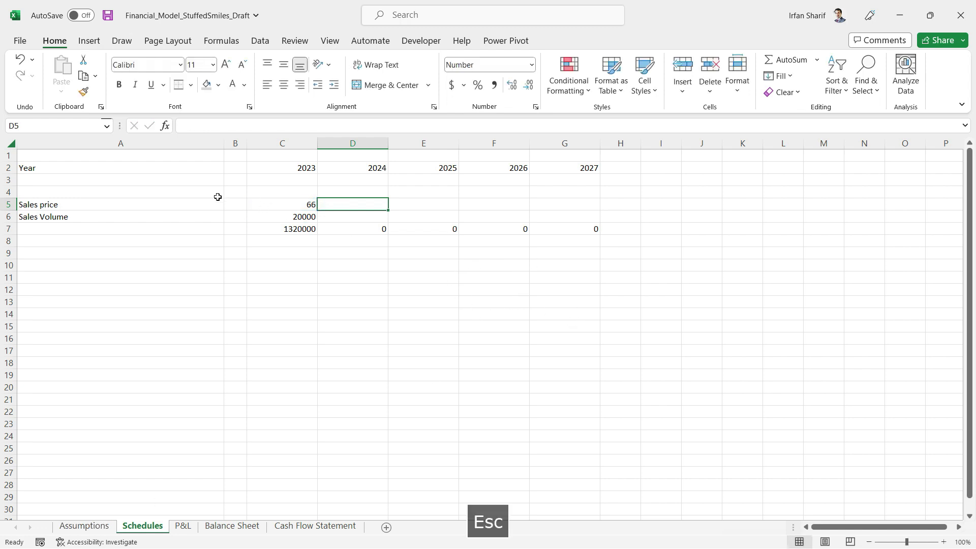
# Step: Label row 4 of the schedule as Inflation in cell A4
pyautogui.click(221, 193)
pyautogui.write('Inflation')
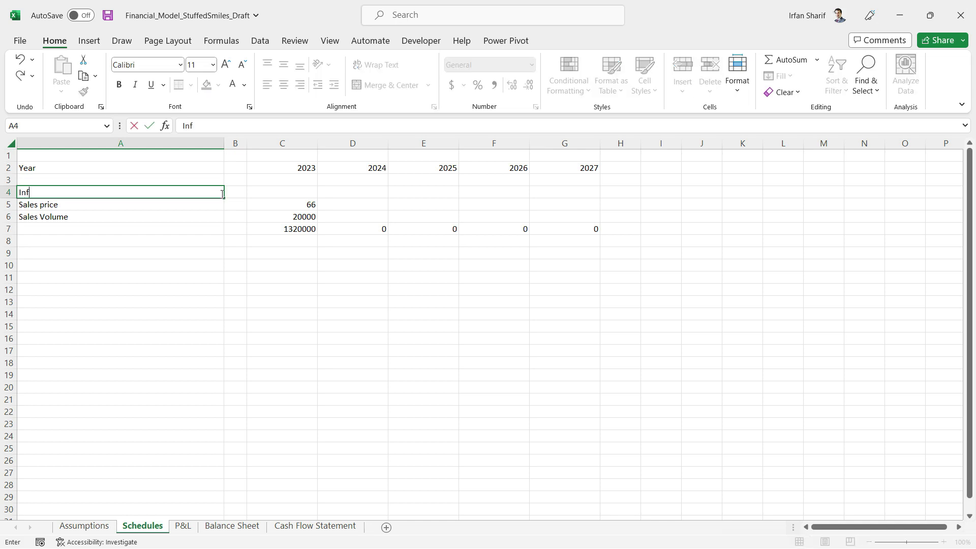
pyautogui.press('Return')
# Step: Link the 2023 inflation cell C4 to the current rate of inflation in Assumptions!C9
pyautogui.press('Up')
pyautogui.press('Right')
pyautogui.press('Right')
pyautogui.write('=')
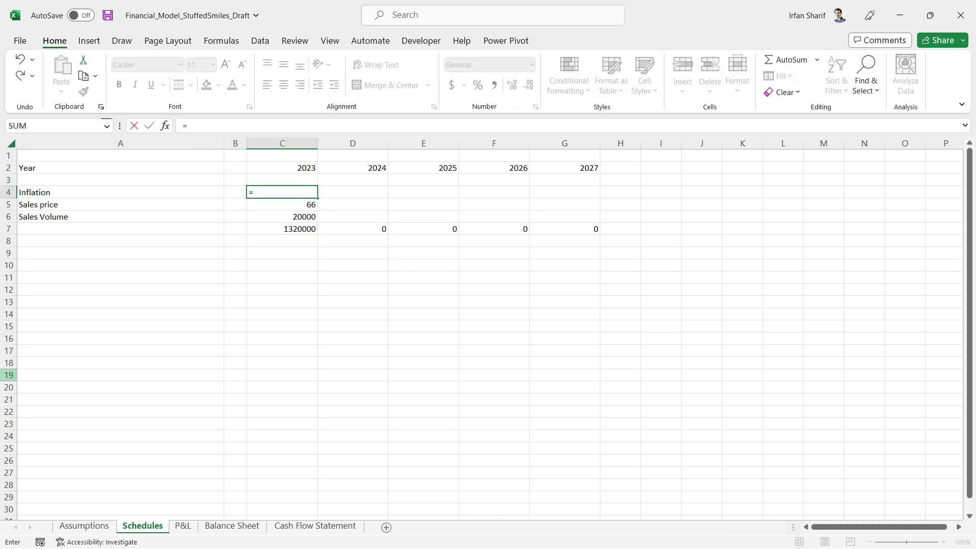
pyautogui.click(81, 526)
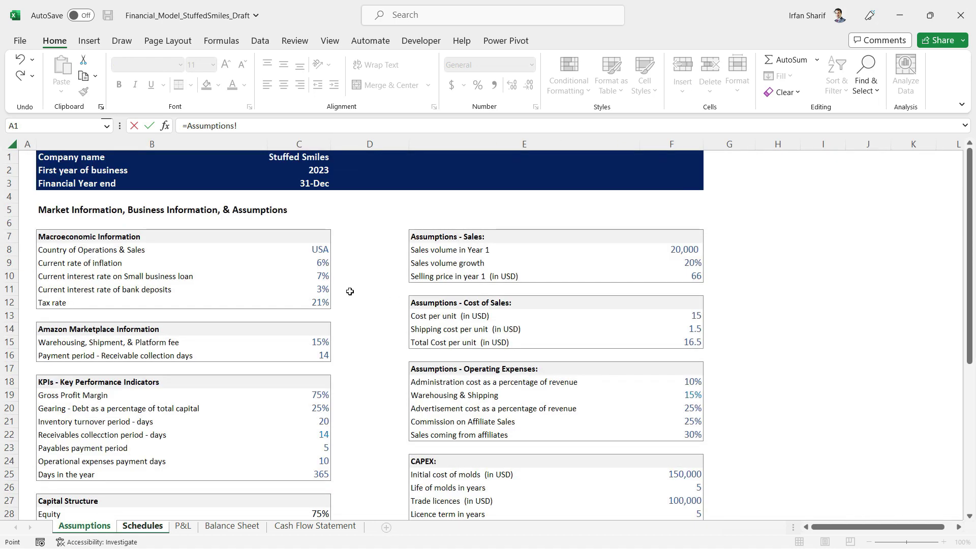
pyautogui.click(308, 262)
pyautogui.press('Return')
pyautogui.press('Up')
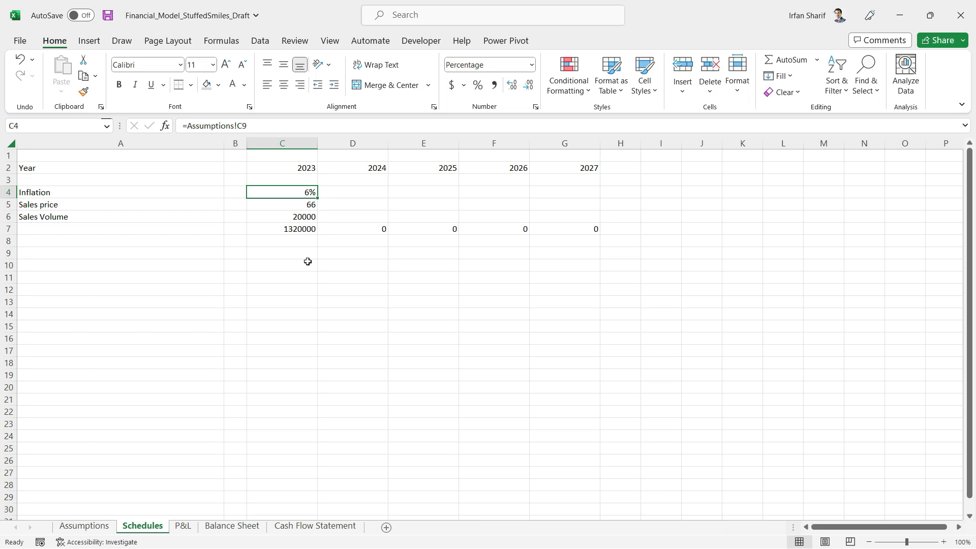
# Step: Try to copy the relative inflation link from C4 across row 4 through G4
pyautogui.write('c')
pyautogui.press('Escape')
pyautogui.hotkey('ctrl', 'c')
pyautogui.hotkey('shift', 'Right')
pyautogui.hotkey('shift', 'Right')
pyautogui.hotkey('shift', 'Right')
pyautogui.hotkey('shift', 'Right')
pyautogui.hotkey('ctrl', 'v')
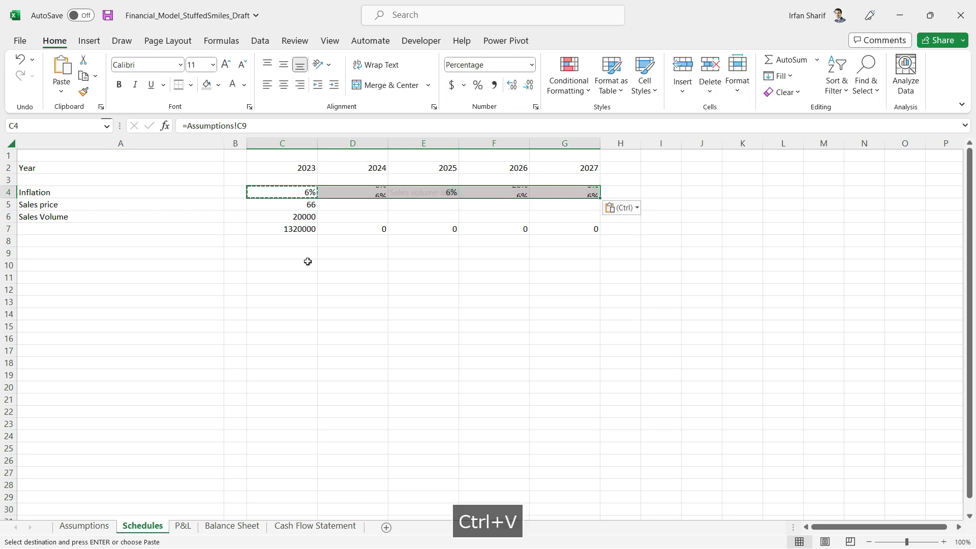
pyautogui.press('Return')
pyautogui.press('Up')
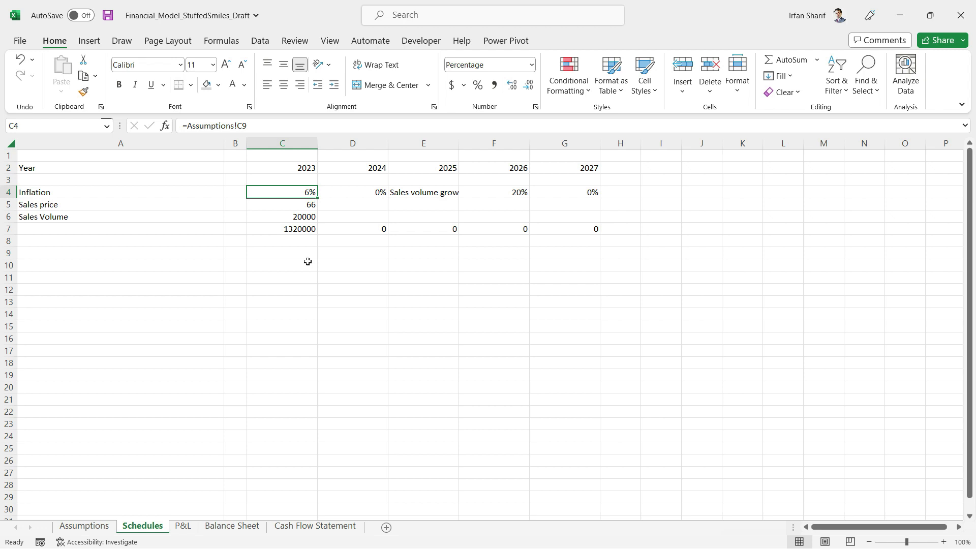
# Step: Inspect the inflation formulas in C4, D4 and E4 to compare which Assumptions cells they reference
pyautogui.press('F2')
pyautogui.press('Return')
pyautogui.press('Up')
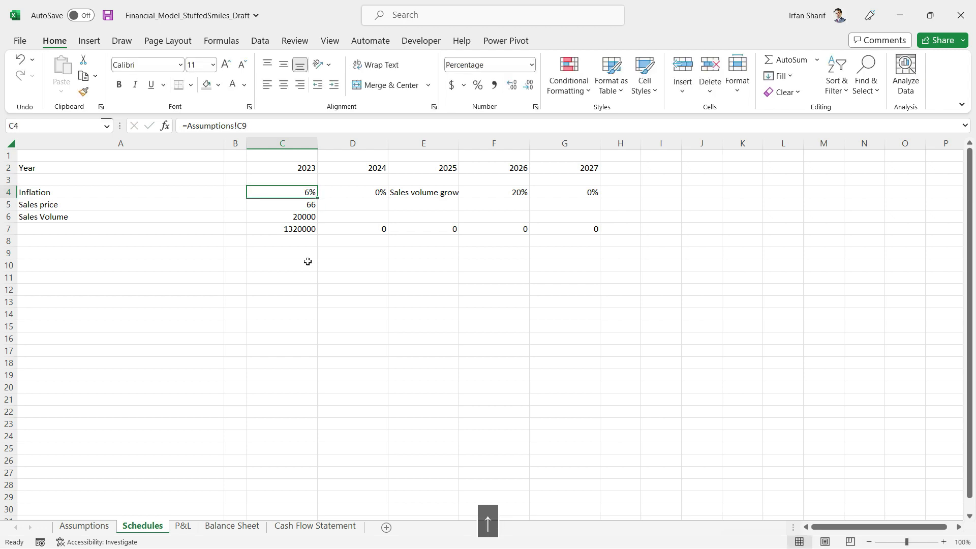
pyautogui.press('F2')
pyautogui.press('Return')
pyautogui.press('Up')
pyautogui.press('Right')
pyautogui.press('F2')
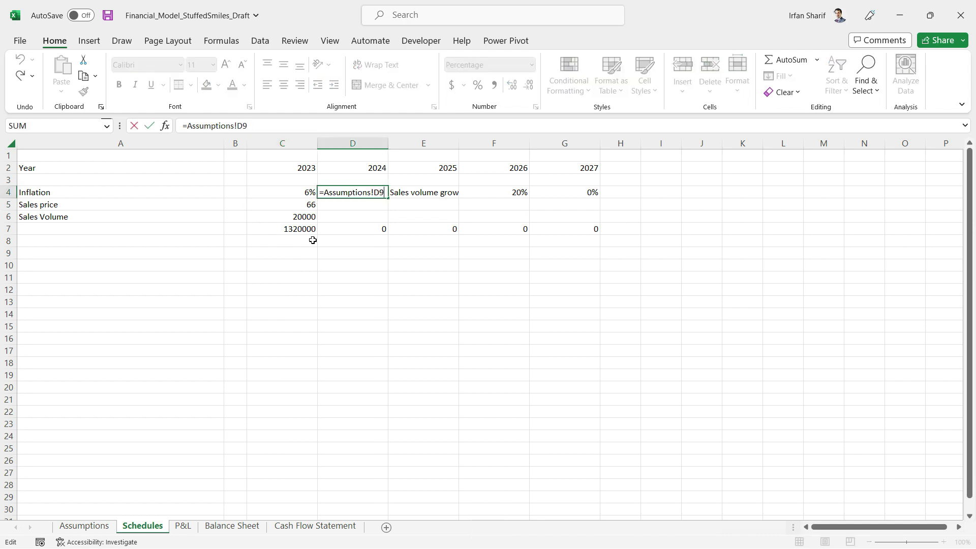
pyautogui.click(447, 192)
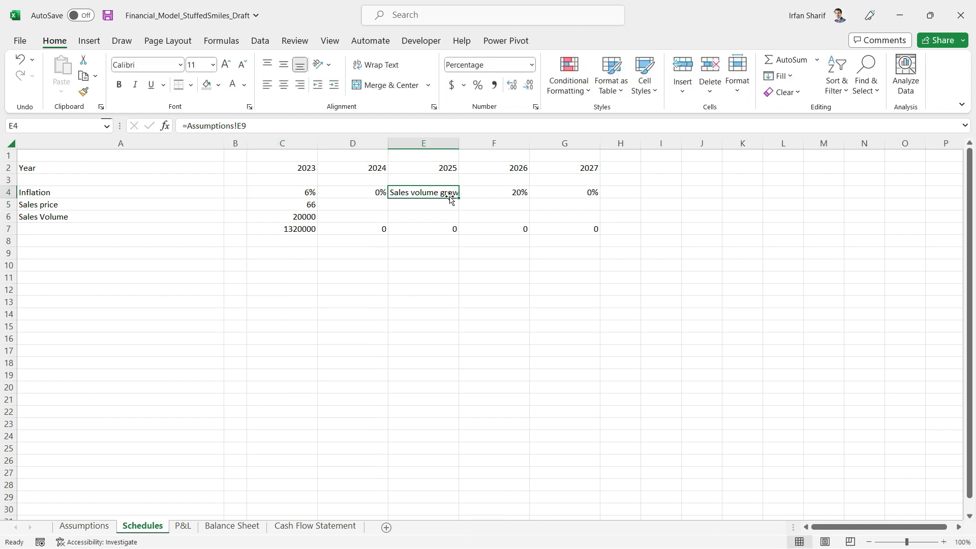
pyautogui.press('Left')
pyautogui.press('Left')
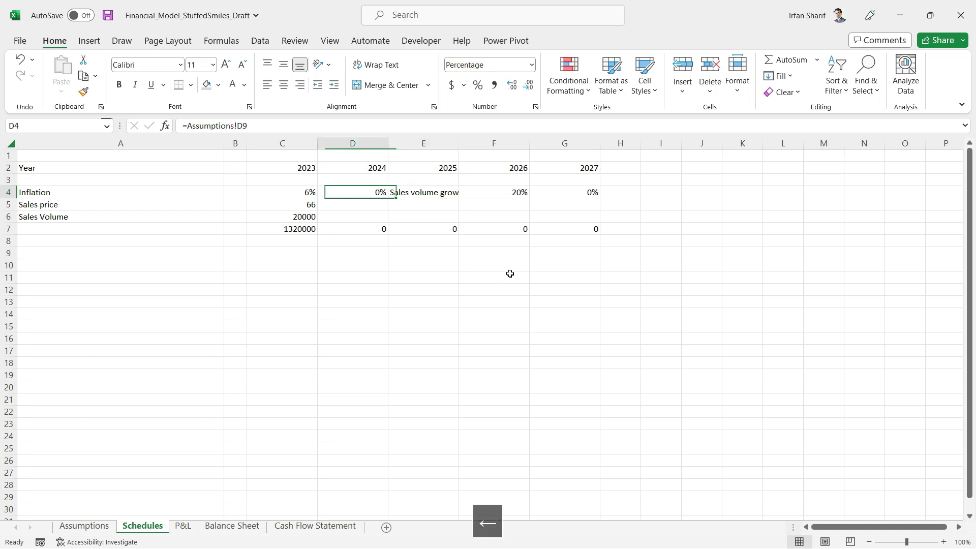
# Step: Make the inflation reference in C4 absolute as =Assumptions!$C$9
pyautogui.press('F2')
pyautogui.press('Left')
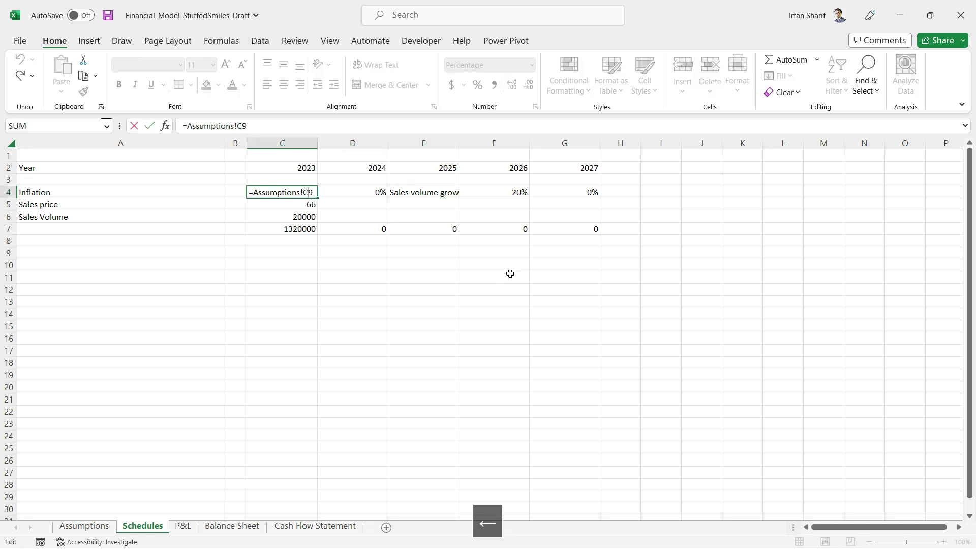
pyautogui.press('F4')
pyautogui.press('Return')
pyautogui.press('Up')
# Step: Copy the absolute inflation reference from C4 across row 4 through G4 for the years 2024 to 2027
pyautogui.hotkey('ctrl', 'c')
pyautogui.hotkey('shift', 'Right')
pyautogui.hotkey('shift', 'Right')
pyautogui.hotkey('shift', 'Right')
pyautogui.hotkey('shift', 'Right')
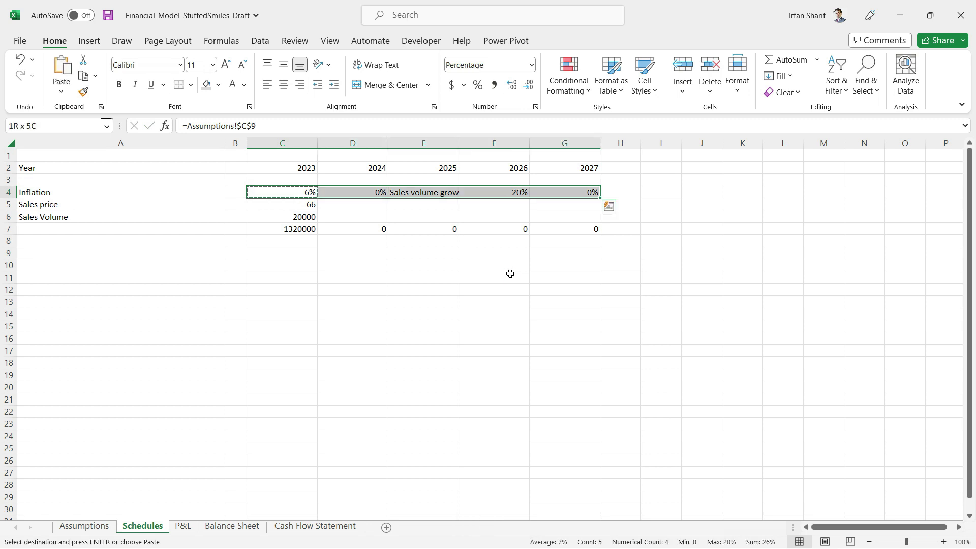
pyautogui.hotkey('ctrl', 'v')
pyautogui.press('Escape')
pyautogui.press('Down')
pyautogui.press('Up')
pyautogui.press('Right')
pyautogui.press('Right')
pyautogui.press('Right')
pyautogui.press('Right')
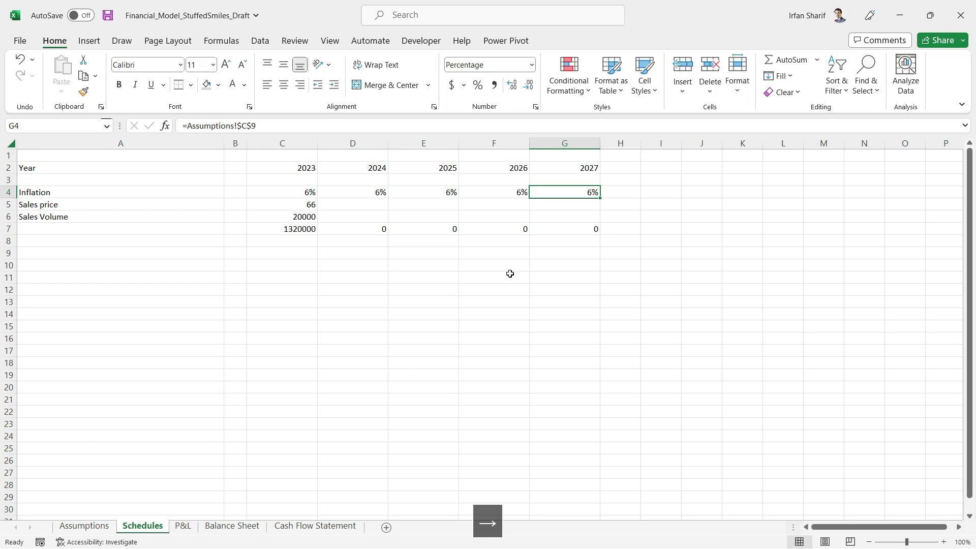
# Step: Enter =C5*(100%+D4) in D5 to increase the 2024 sales price by inflation
pyautogui.press('Down')
pyautogui.press('Left')
pyautogui.press('Left')
pyautogui.press('Left')
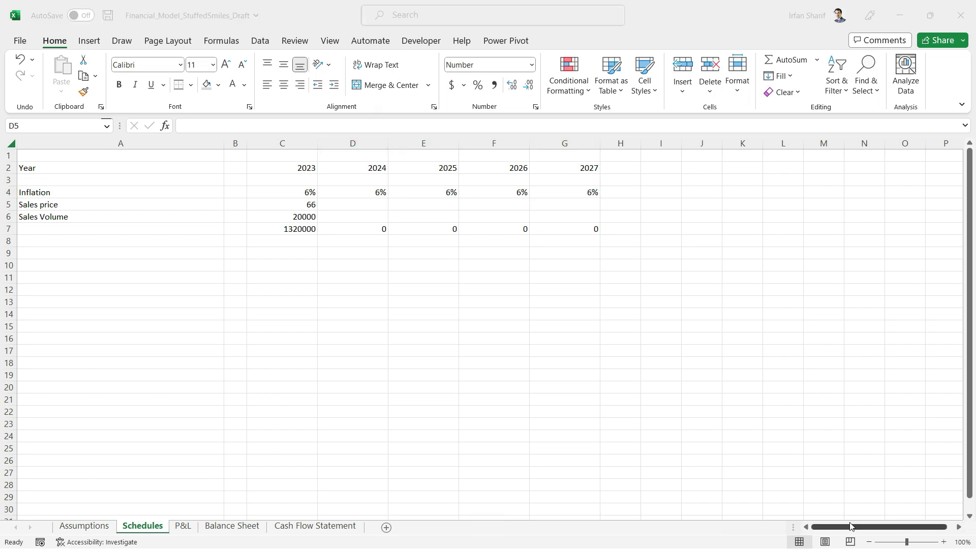
pyautogui.click(358, 204)
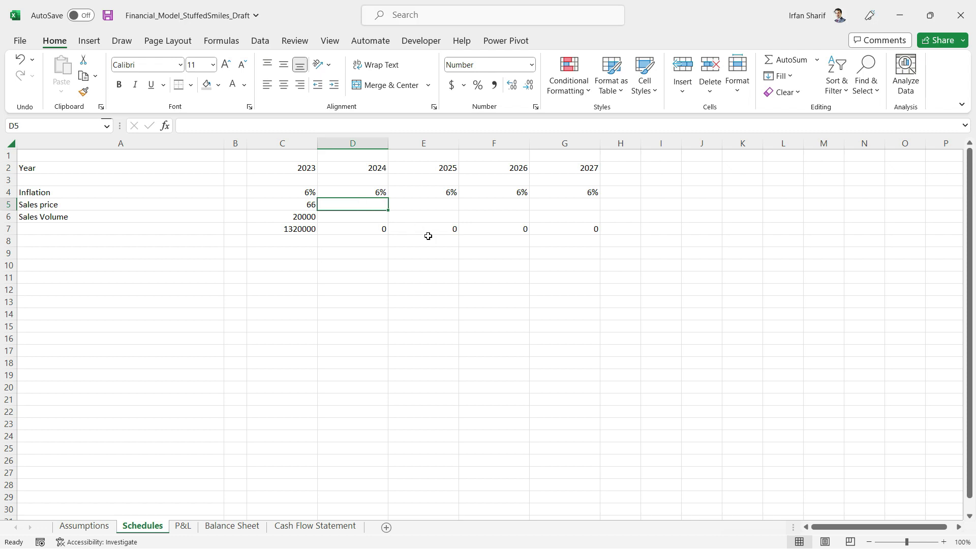
pyautogui.write('=')
pyautogui.press('Left')
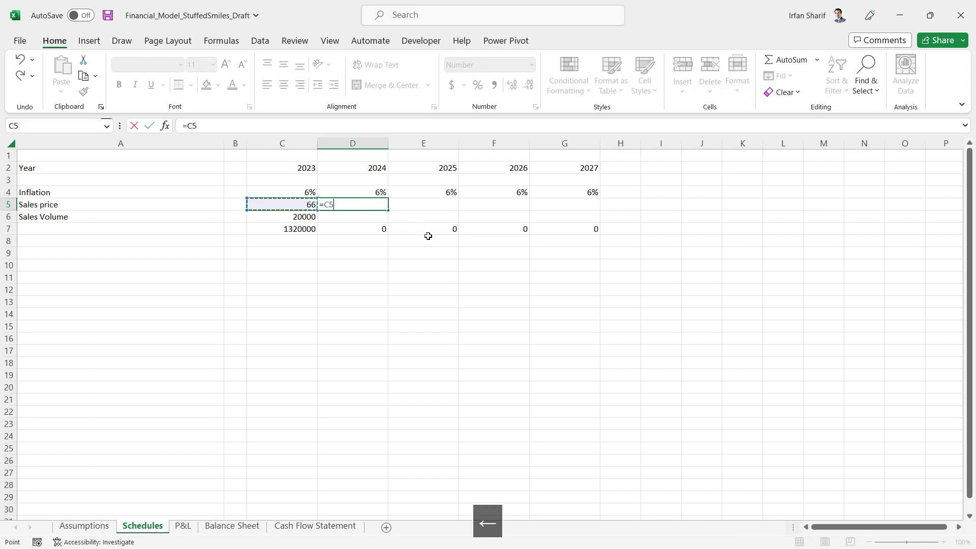
pyautogui.write('*')
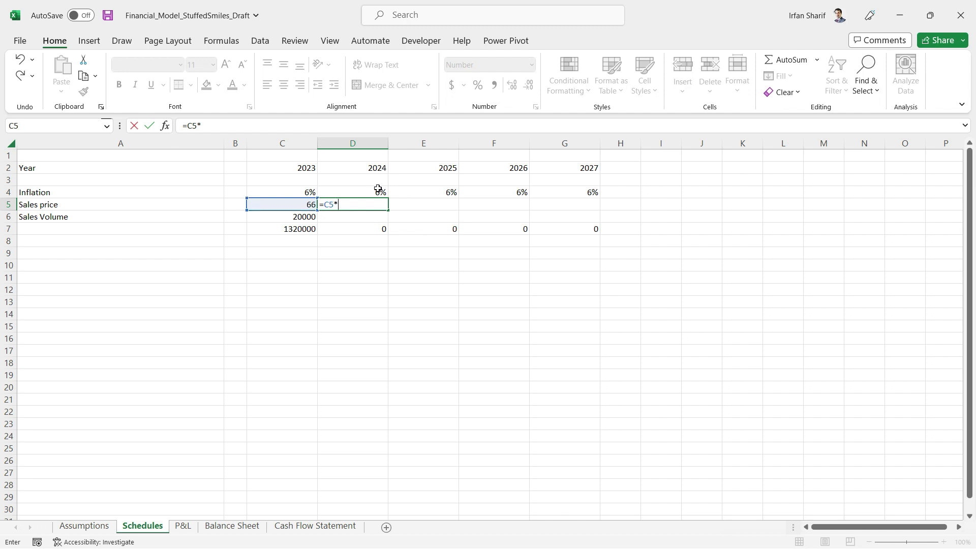
pyautogui.write('(100%+')
pyautogui.press('Up')
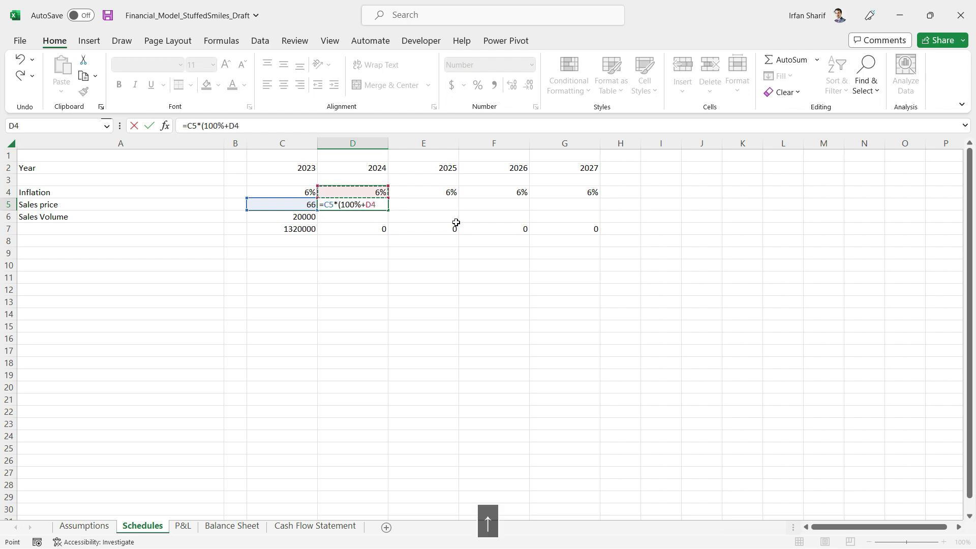
pyautogui.write(')')
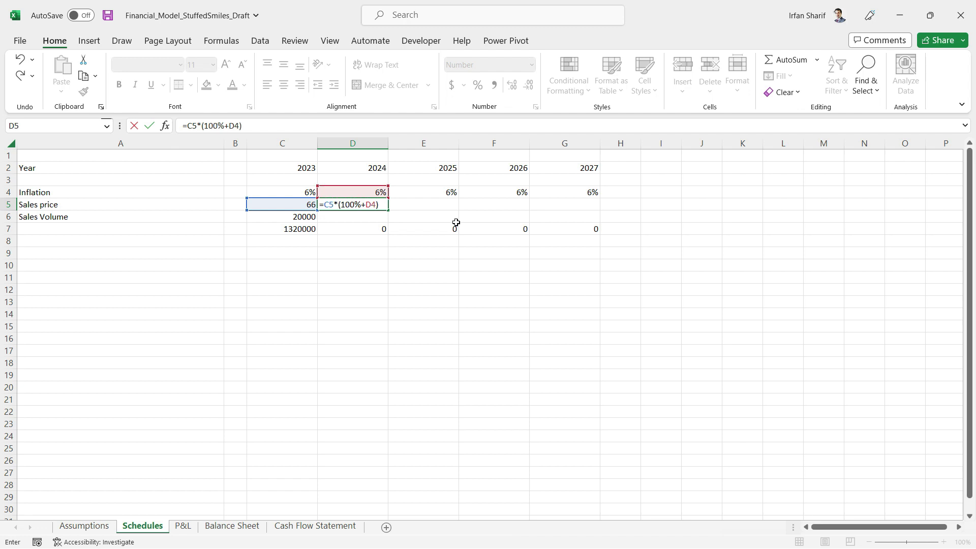
pyautogui.press('Return')
pyautogui.press('Up')
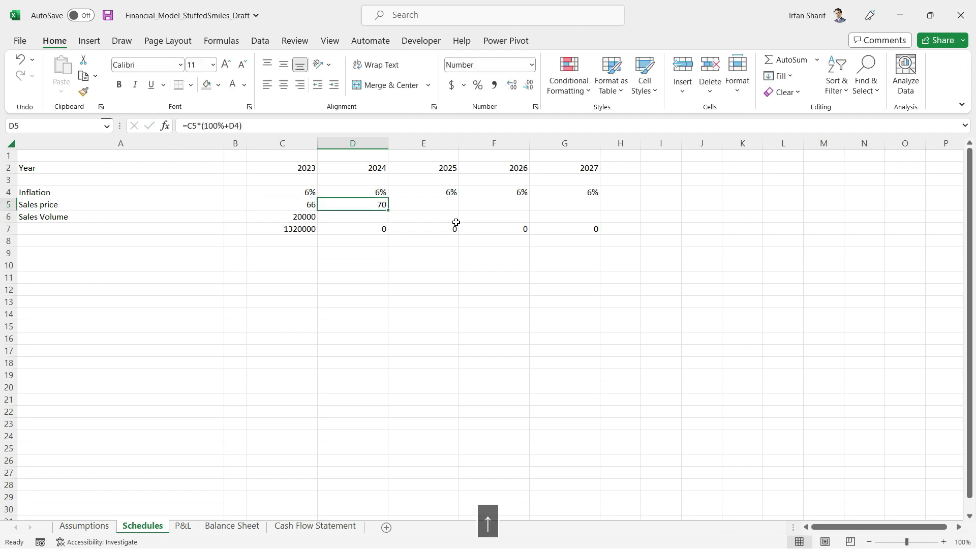
# Step: Copy the inflation-adjusted sales price formula from D5 across row 5 through G5 for the years 2025 to 2027
pyautogui.press('F2')
pyautogui.press('Return')
pyautogui.press('Up')
pyautogui.hotkey('ctrl', 'c')
pyautogui.hotkey('shift', 'Right')
pyautogui.hotkey('shift', 'Right')
pyautogui.hotkey('shift', 'Right')
pyautogui.hotkey('ctrl', 'v')
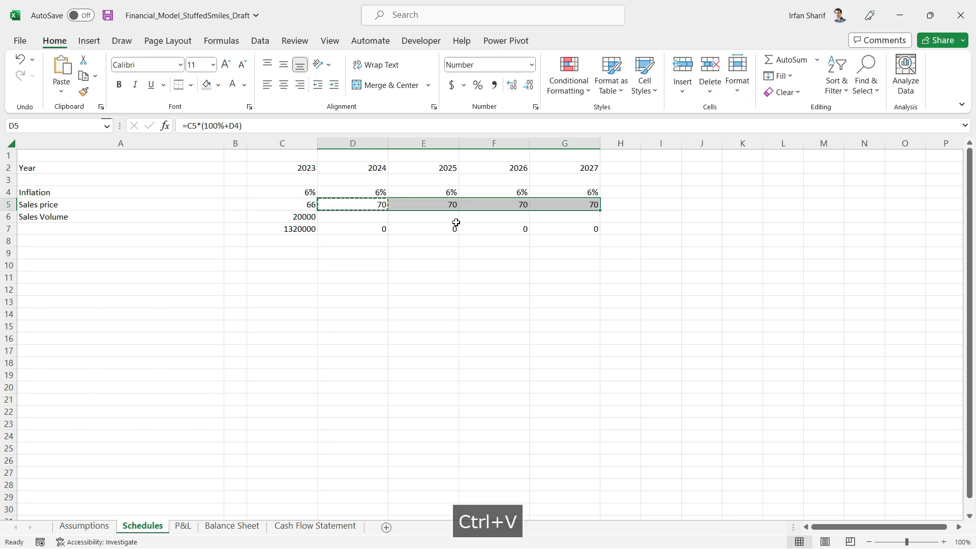
pyautogui.press('Escape')
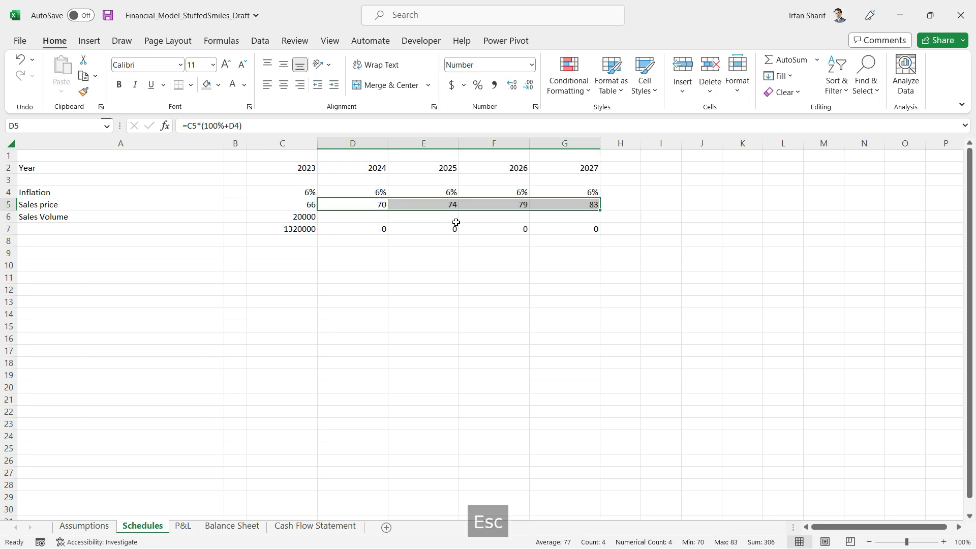
# Step: Review the sales price formulas across row 5 from 2023 to 2027 and the 2023 sales volume link in C6
pyautogui.press('Down')
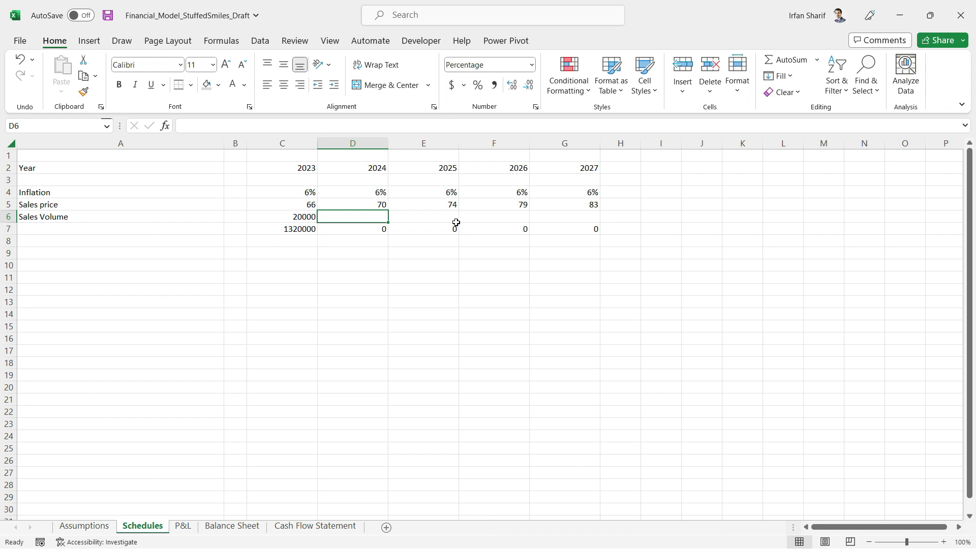
pyautogui.press('Up')
pyautogui.press('Left')
pyautogui.press('Right')
pyautogui.press('Right')
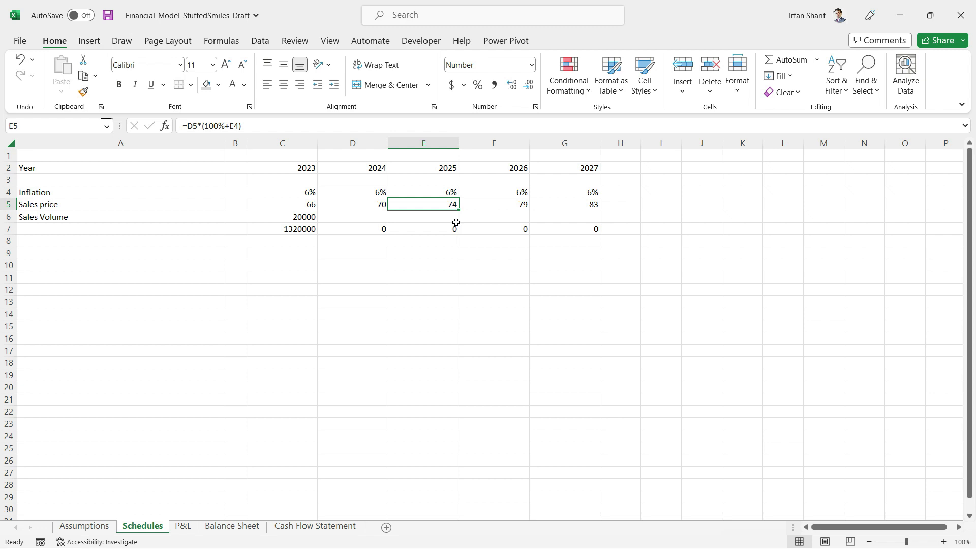
pyautogui.press('Left')
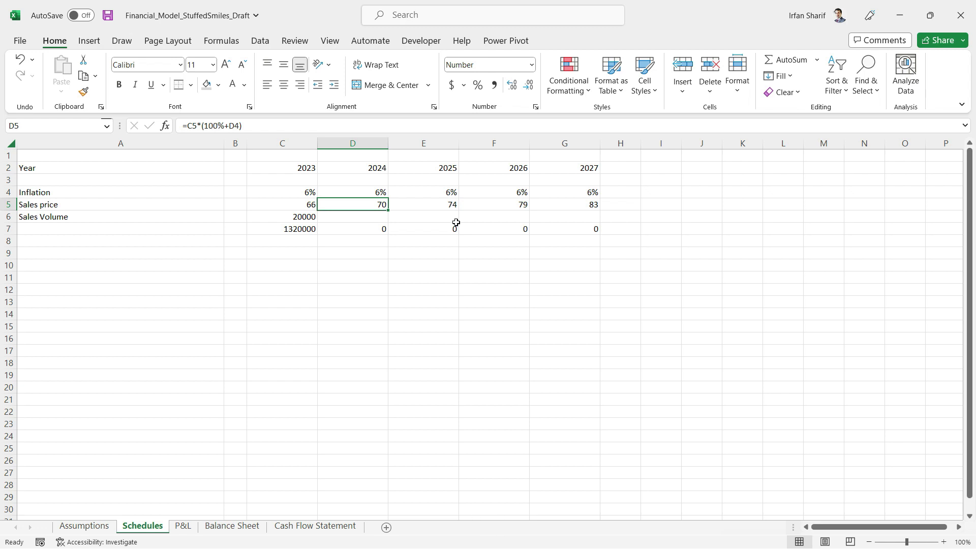
pyautogui.press('Right')
pyautogui.press('Right')
pyautogui.press('Right')
pyautogui.press('Left')
pyautogui.press('Left')
pyautogui.press('Left')
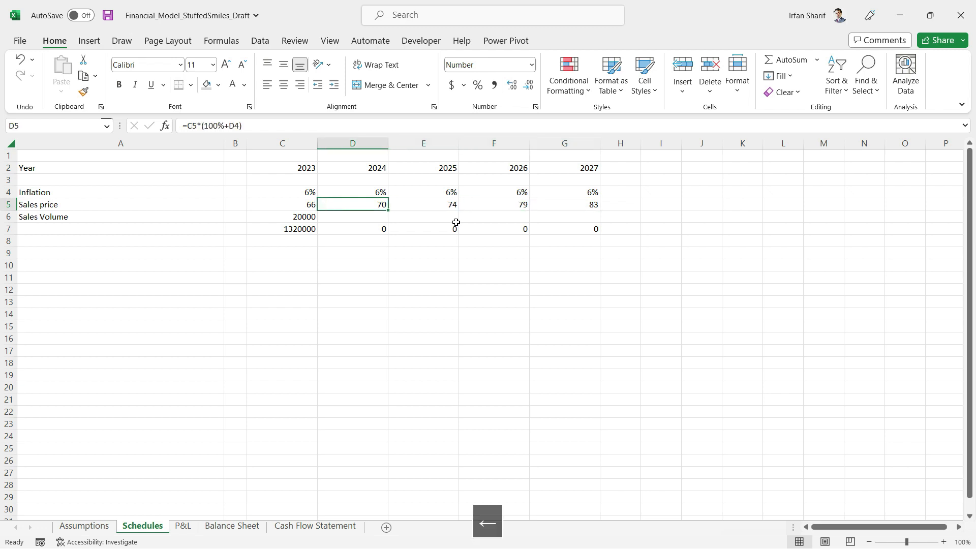
pyautogui.press('Left')
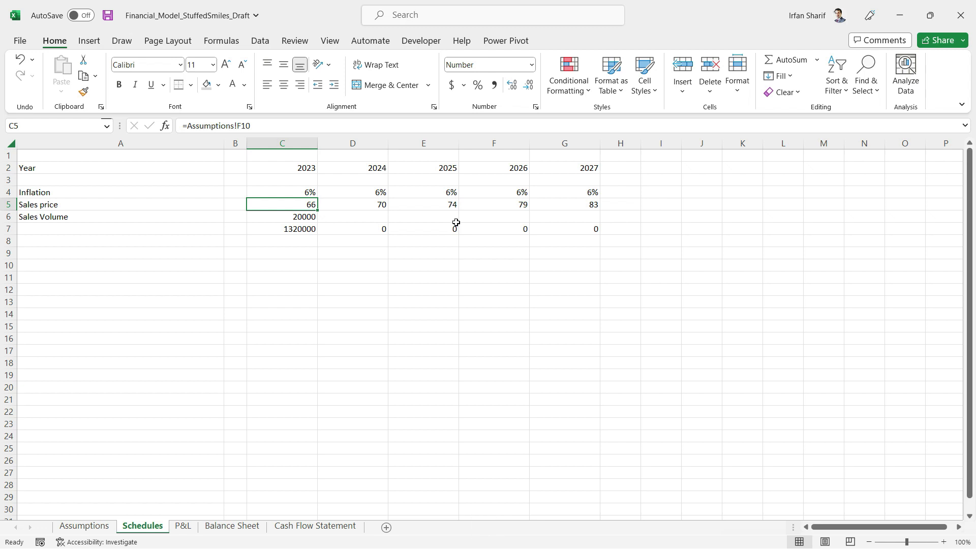
pyautogui.press('Right')
pyautogui.press('Right')
pyautogui.press('Right')
pyautogui.press('Right')
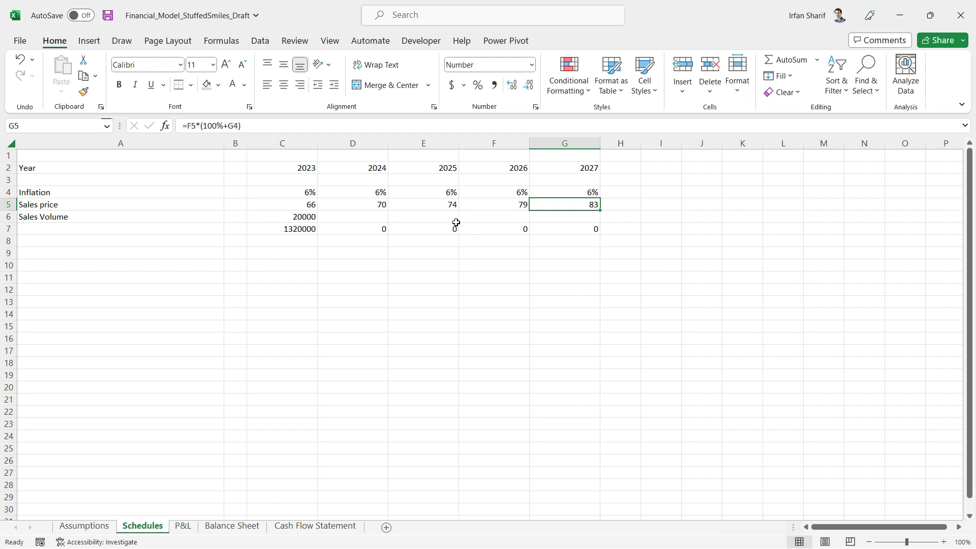
pyautogui.press('Down')
pyautogui.press('Left')
pyautogui.press('Left')
pyautogui.press('Left')
pyautogui.press('Left')
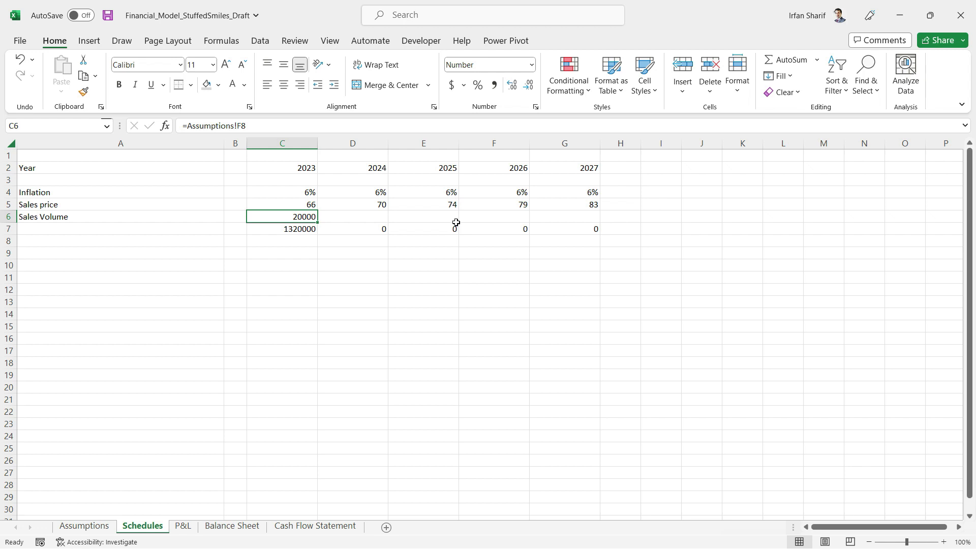
# Step: Insert a blank row 6 between the Sales price and Sales Volume rows
pyautogui.hotkey('shift', 'space')
pyautogui.hotkey('ctrl', 'shift', '=')
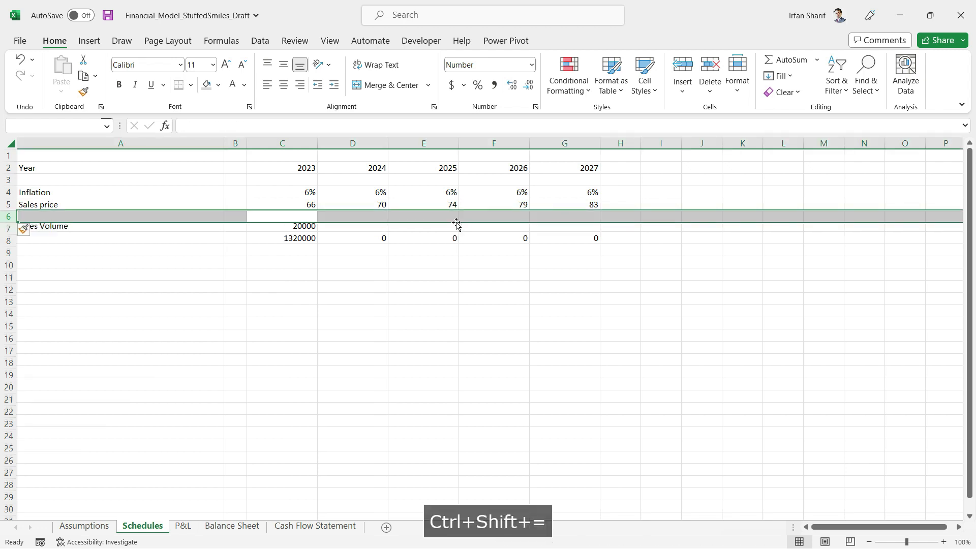
pyautogui.press('Up')
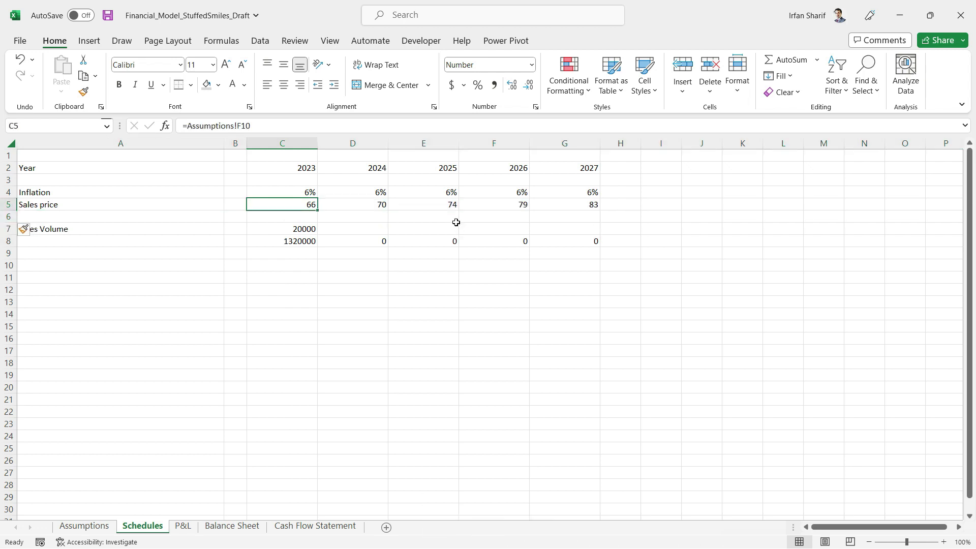
# Step: Rename the Sales price label in A5 to "Sales price in year 1"
pyautogui.press('Left')
pyautogui.press('Left')
pyautogui.press('F2')
pyautogui.write('in year')
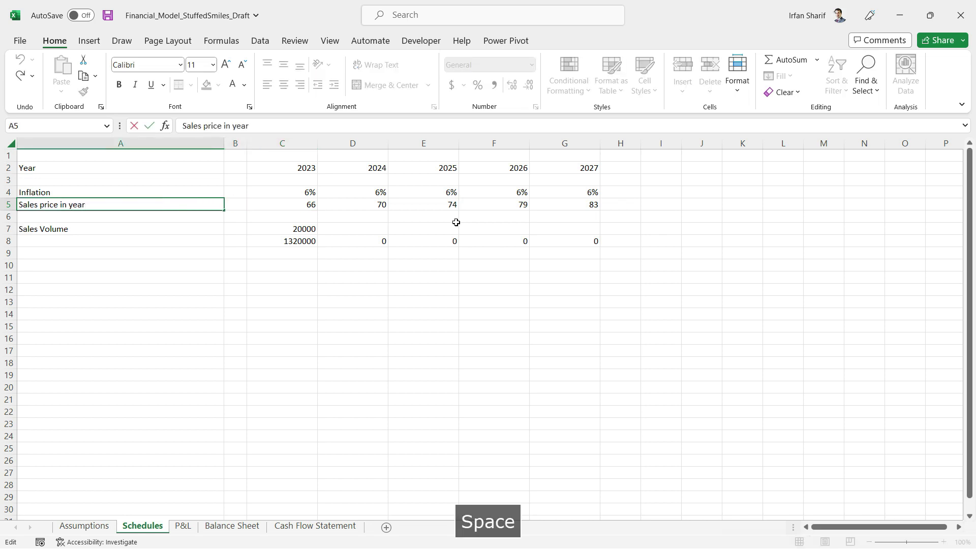
pyautogui.write(' 1')
pyautogui.press('Return')
pyautogui.press('Up')
# Step: Make the year 1 sales price link in C5 absolute as =Assumptions!$F$10
pyautogui.press('Right')
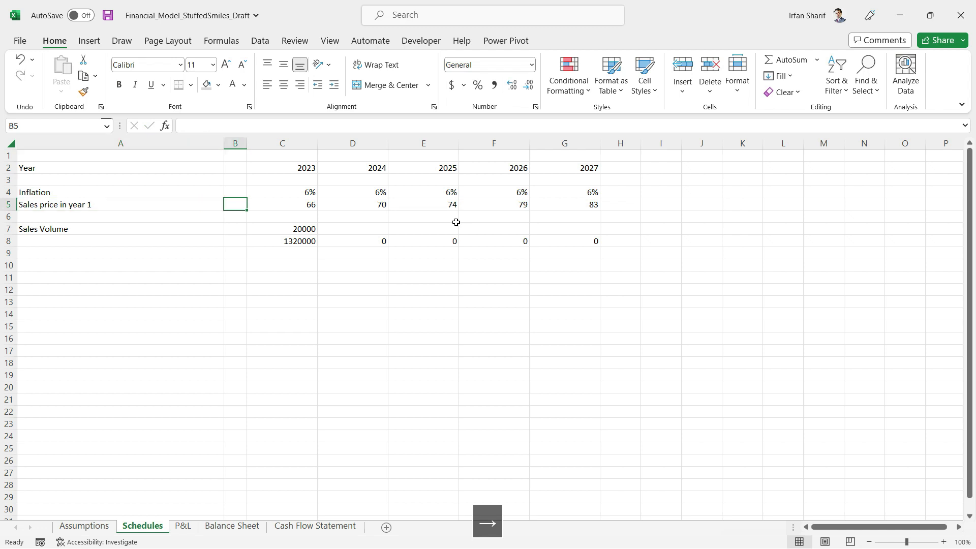
pyautogui.press('Right')
pyautogui.hotkey('ctrl', 'c')
pyautogui.press('F2')
pyautogui.press('Left')
pyautogui.press('F4')
pyautogui.press('Return')
pyautogui.press('Up')
# Step: Copy the absolute year 1 sales price reference from C5 across row 5 through G5, replacing the inflation formulas
pyautogui.hotkey('ctrl', 'c')
pyautogui.hotkey('shift', 'Right')
pyautogui.hotkey('shift', 'Right')
pyautogui.hotkey('shift', 'Right')
pyautogui.hotkey('shift', 'Right')
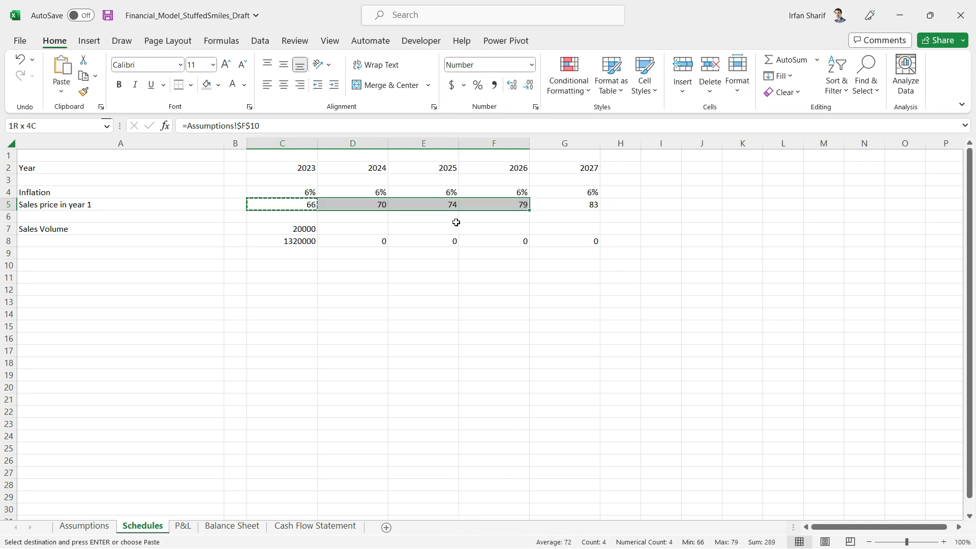
pyautogui.hotkey('ctrl', 'v')
pyautogui.press('Escape')
# Step: Check the copied year 1 sales price references across row 5
pyautogui.press('Left')
pyautogui.press('Left')
pyautogui.press('Right')
pyautogui.press('Right')
pyautogui.press('Right')
pyautogui.press('Down')
pyautogui.press('Left')
pyautogui.press('Left')
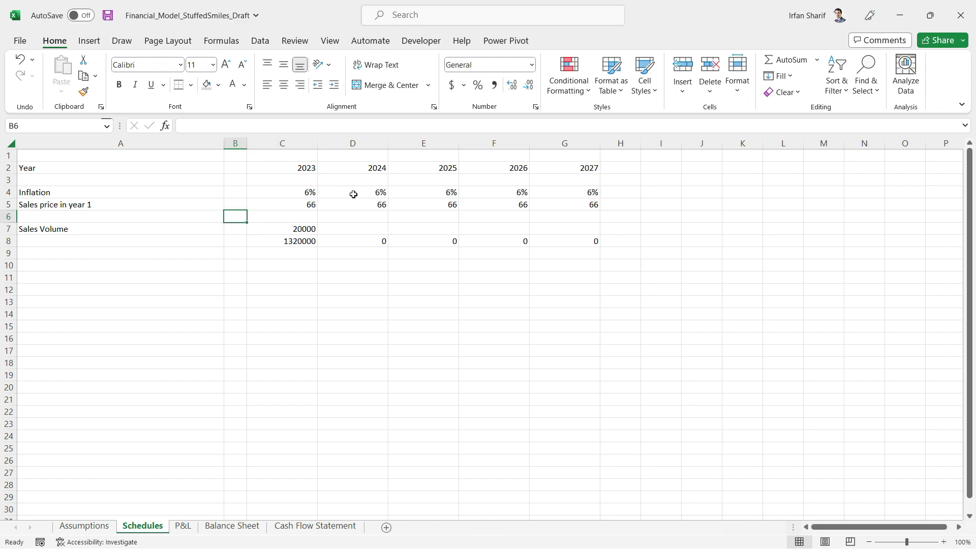
# Step: Insert a blank row at row 3 between the Year header and the Inflation row
pyautogui.click(315, 181)
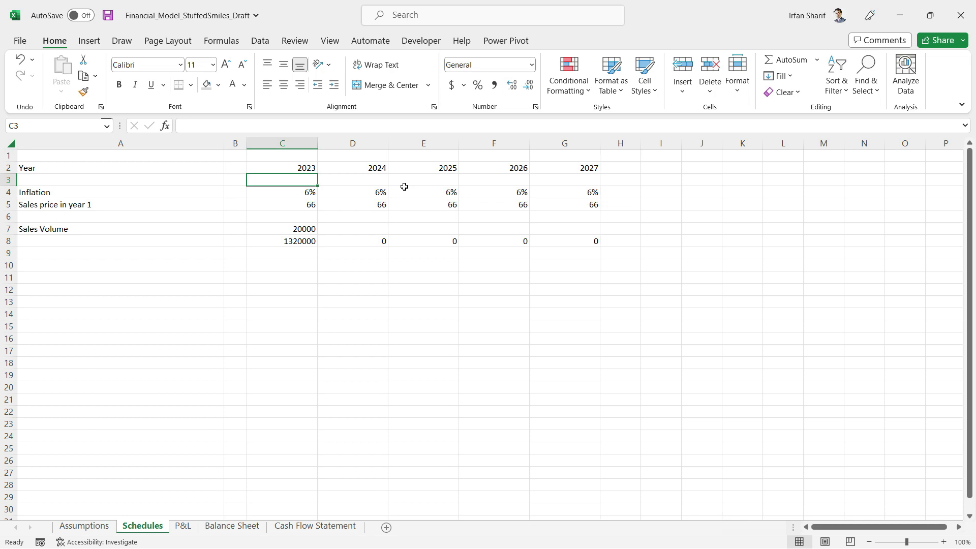
pyautogui.hotkey('shift', 'space')
pyautogui.hotkey('ctrl', 'shift', '=')
pyautogui.press('Down')
pyautogui.press('Up')
# Step: Number the years 2023 to 2027 as 1, 2, 3, 4 and 5 in C3 through G3
pyautogui.write('1')
pyautogui.press('Right')
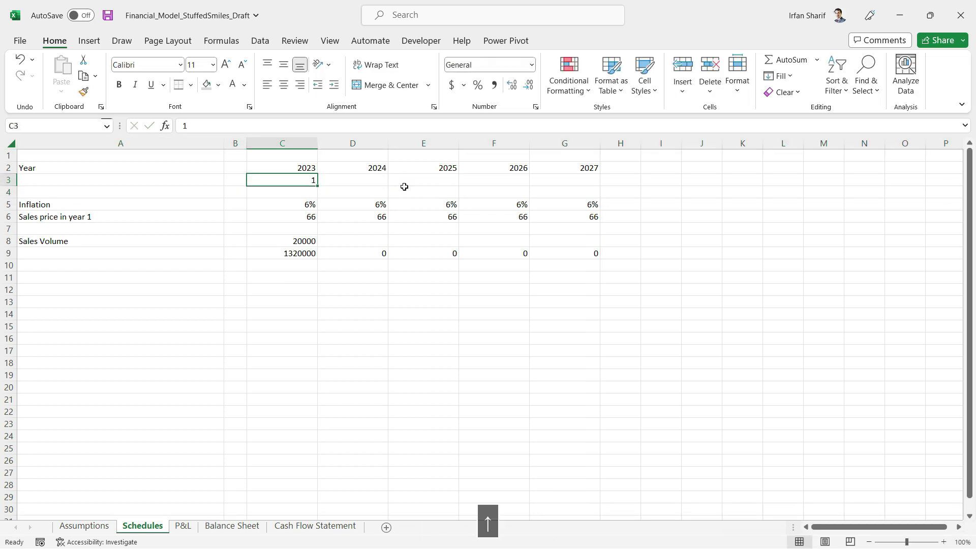
pyautogui.write('2')
pyautogui.press('Return')
pyautogui.press('Up')
pyautogui.press('Right')
pyautogui.write('3')
pyautogui.press('Right')
pyautogui.write('4')
pyautogui.press('Tab')
pyautogui.write('5')
pyautogui.press('Return')
# Step: Review the year numbers in C3 through G3 against the years above them
pyautogui.press('Up')
pyautogui.press('Left')
pyautogui.press('Left')
pyautogui.press('Left')
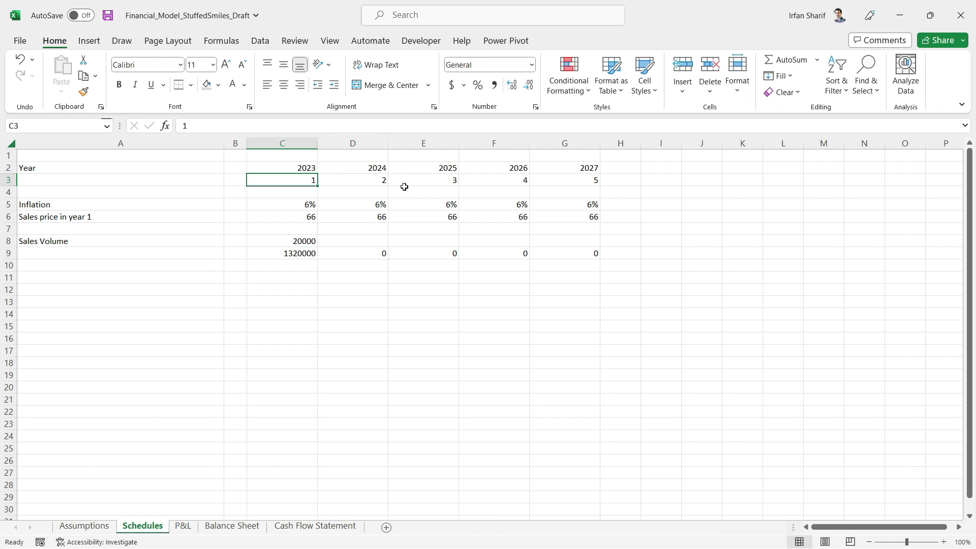
pyautogui.press('Right')
pyautogui.press('Right')
pyautogui.press('Right')
pyautogui.press('Right')
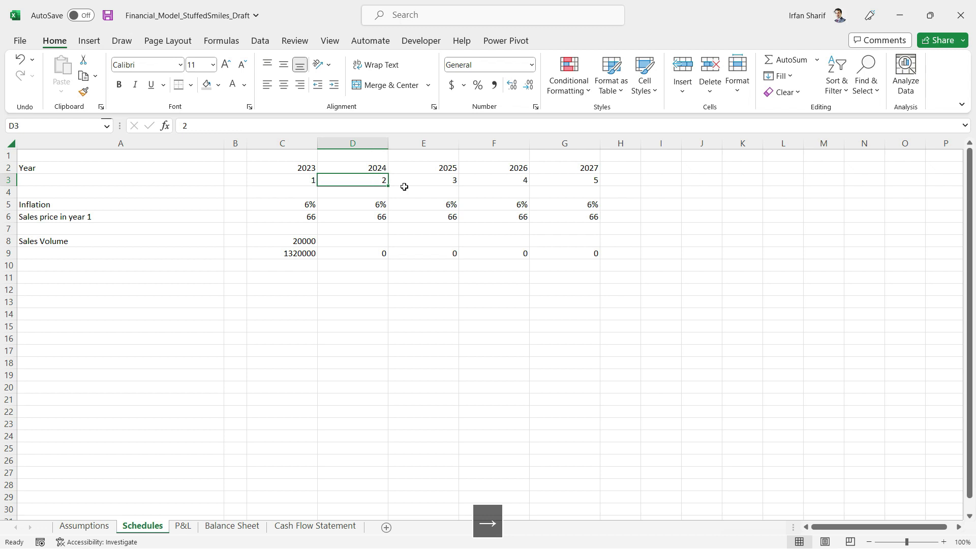
pyautogui.press('Left')
pyautogui.press('Left')
pyautogui.press('Left')
pyautogui.press('Left')
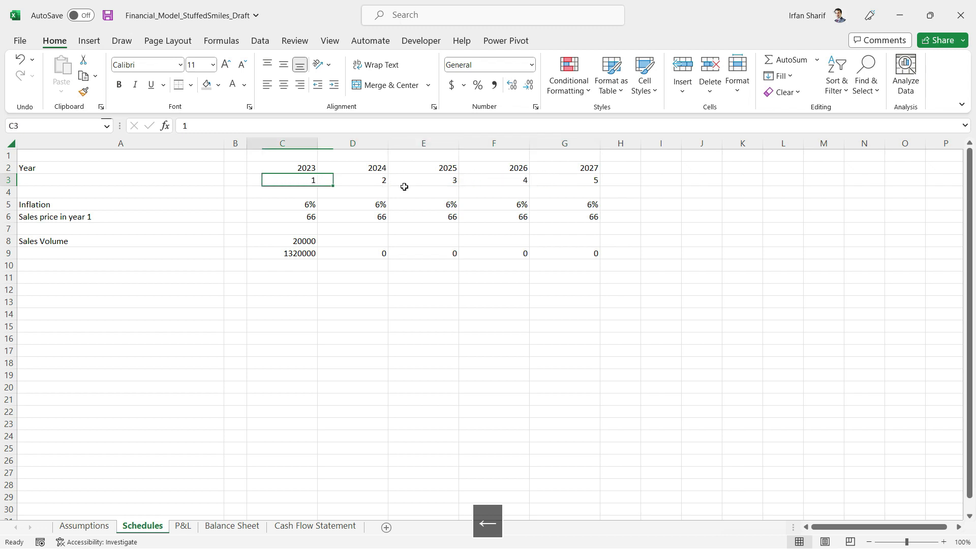
pyautogui.press('Right')
pyautogui.press('Right')
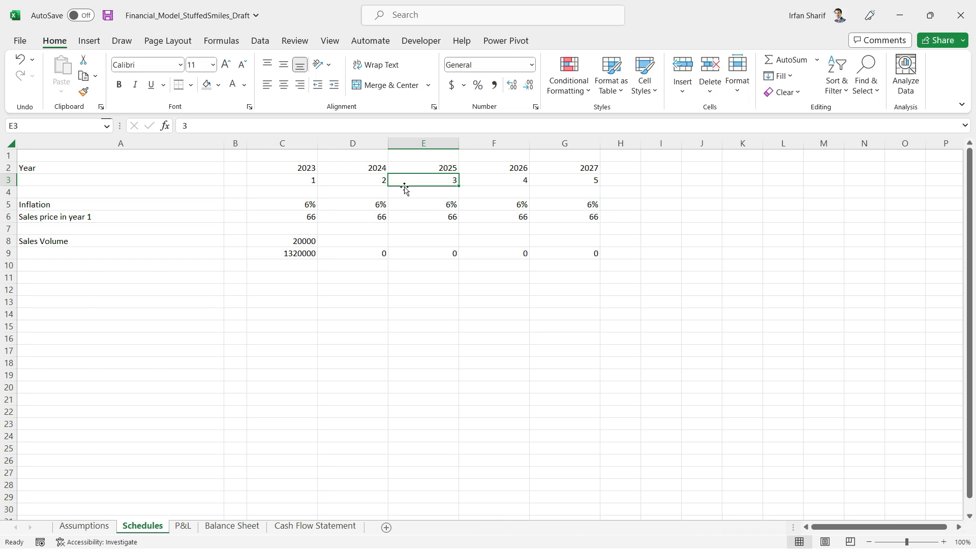
pyautogui.press('Left')
pyautogui.press('Left')
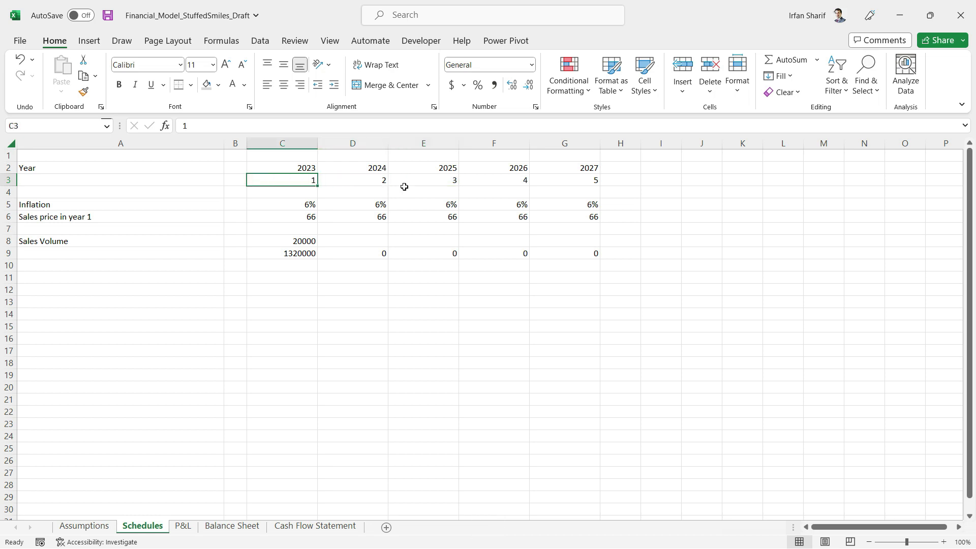
# Step: Label the blank row 7 "Sales price" in A7
pyautogui.press('Down')
pyautogui.press('Down')
pyautogui.press('Down')
pyautogui.press('Down')
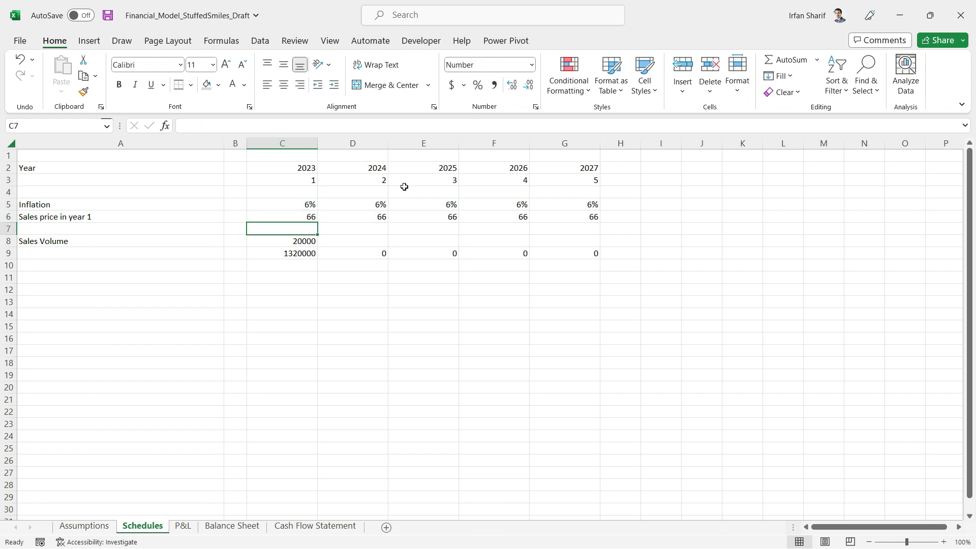
pyautogui.press('Left')
pyautogui.press('Left')
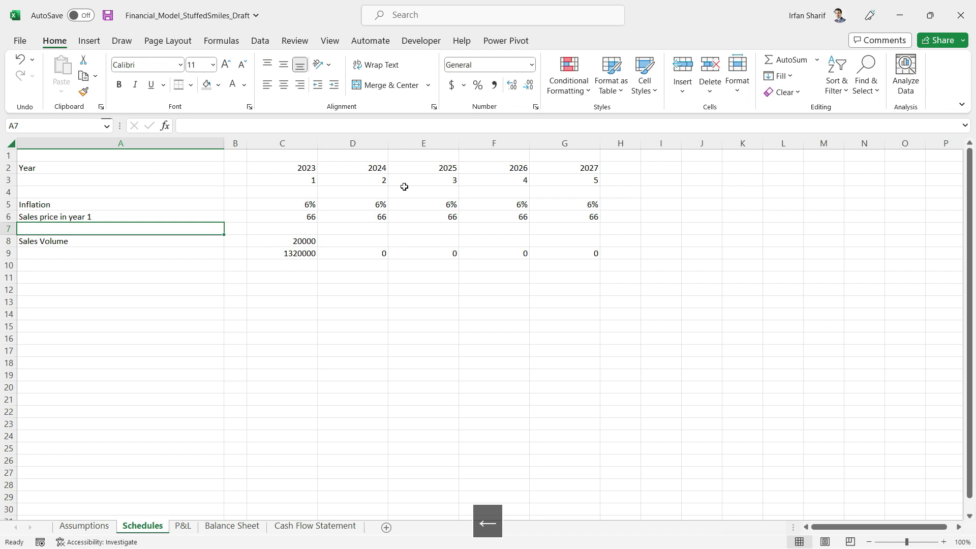
pyautogui.write('Sales price')
pyautogui.press('BackSpace')
pyautogui.press('Return')
pyautogui.press('Up')
# Step: Begin the 2023 sales price formula in C7 with =C6*(100%+C5)^( to compound the year 1 price by inflation
pyautogui.press('Right')
pyautogui.press('Right')
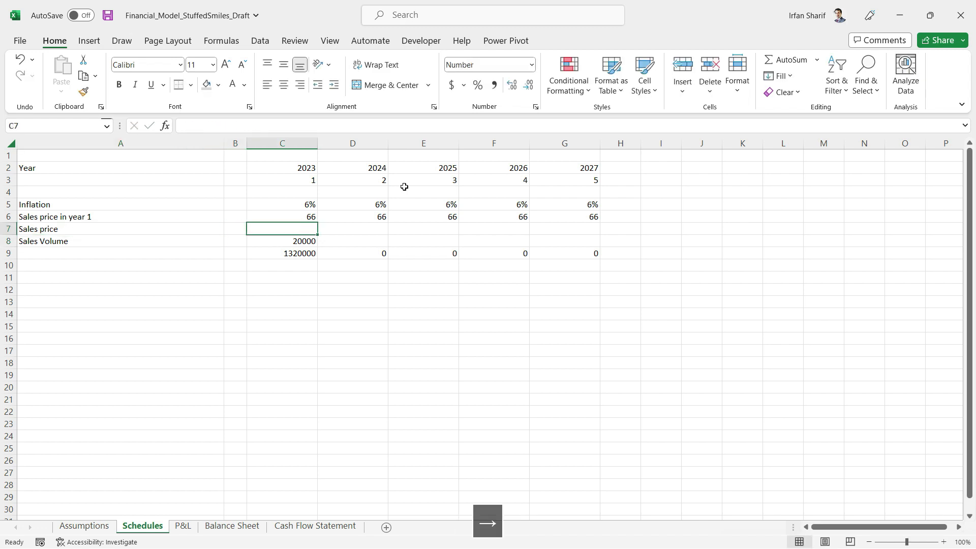
pyautogui.write('=')
pyautogui.press('Up')
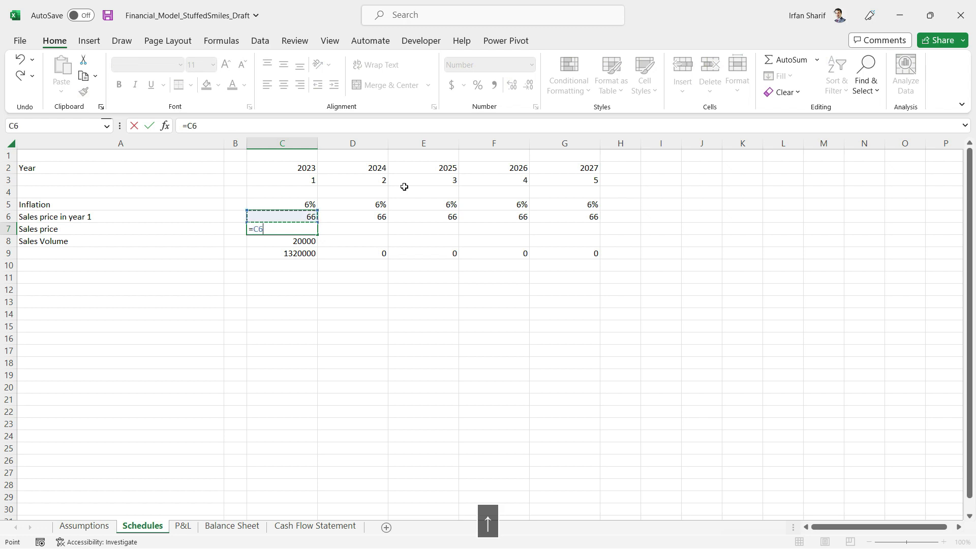
pyautogui.write('*')
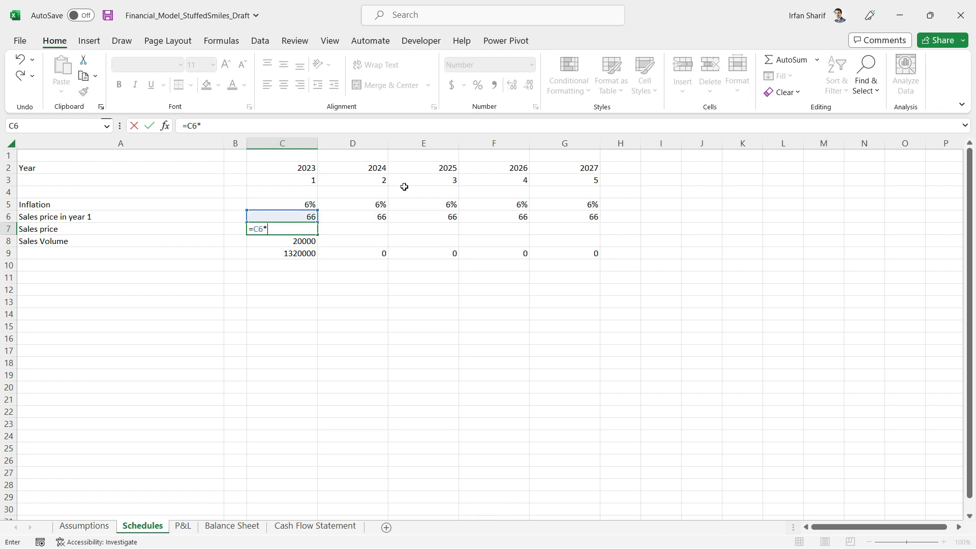
pyautogui.write('(100%+')
pyautogui.click(295, 203)
pyautogui.write(')')
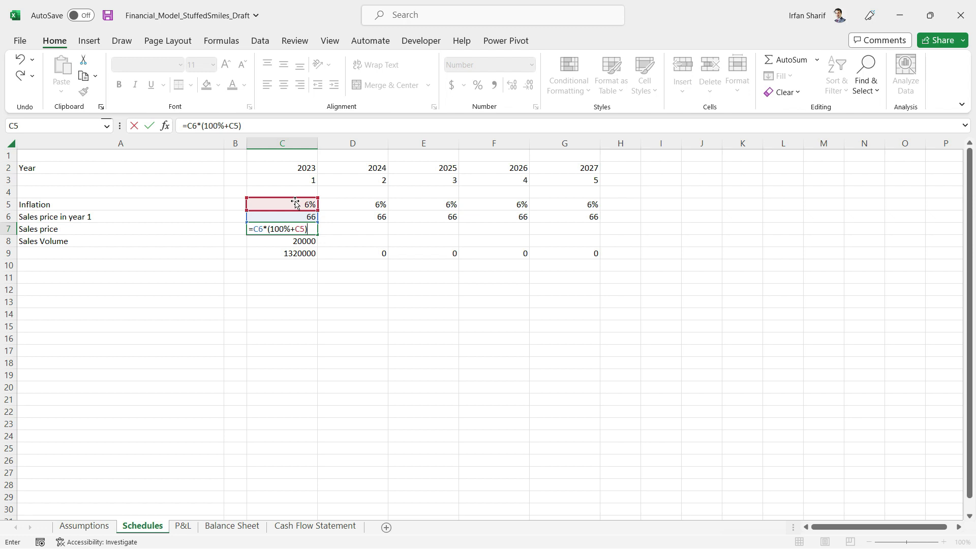
pyautogui.write('^(')
pyautogui.click(292, 179)
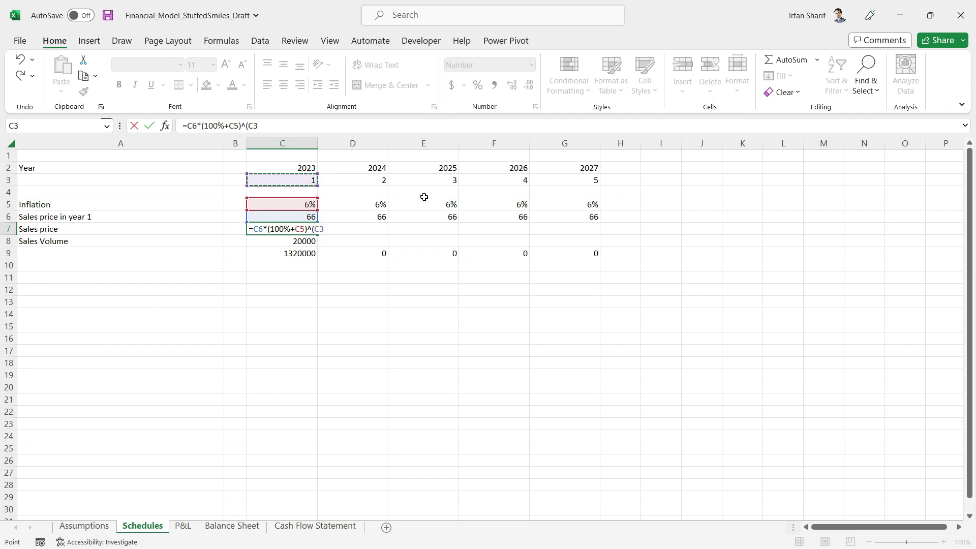
pyautogui.write('-1')
pyautogui.write(')')
pyautogui.press('BackSpace')
pyautogui.press('BackSpace')
pyautogui.press('BackSpace')
pyautogui.press('BackSpace')
pyautogui.press('BackSpace')
pyautogui.press('BackSpace')
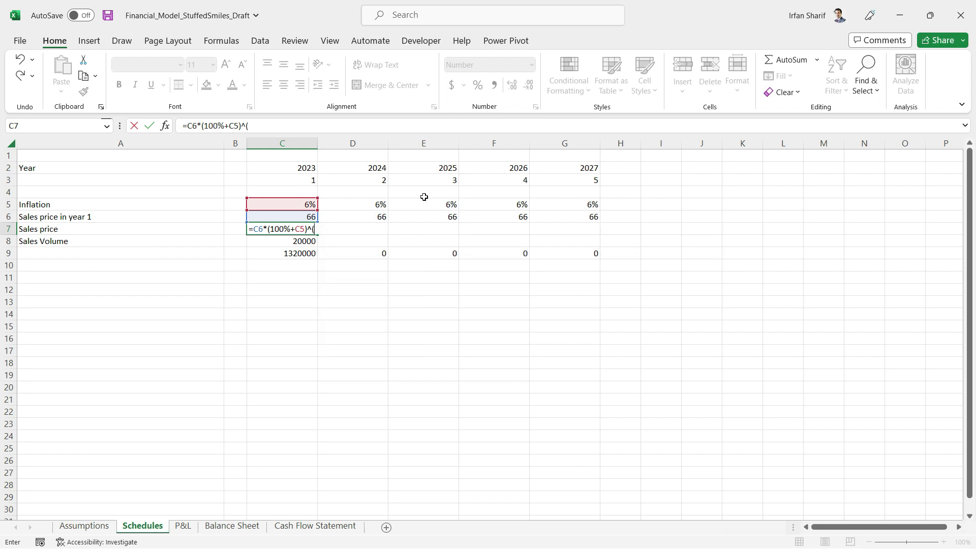
pyautogui.click(311, 177)
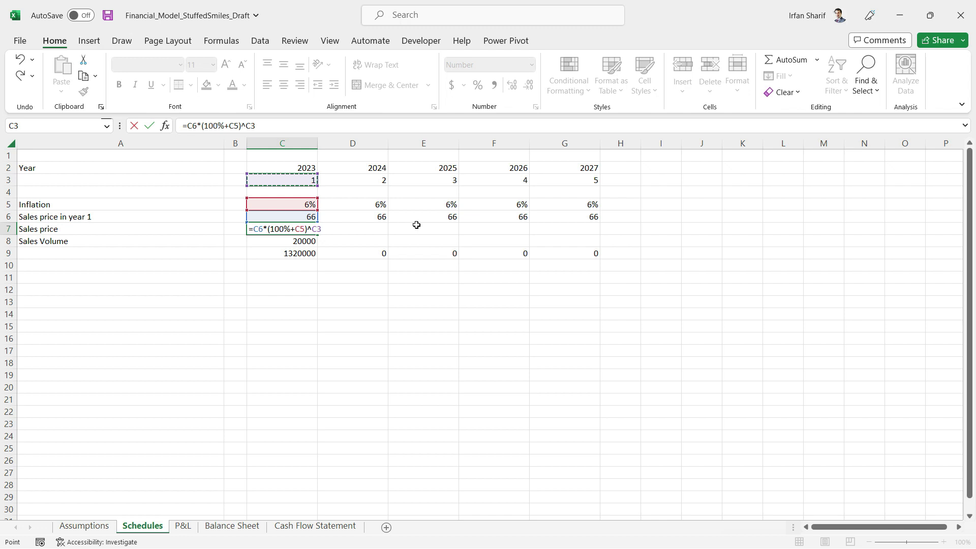
pyautogui.press('BackSpace')
pyautogui.press('BackSpace')
pyautogui.write('(')
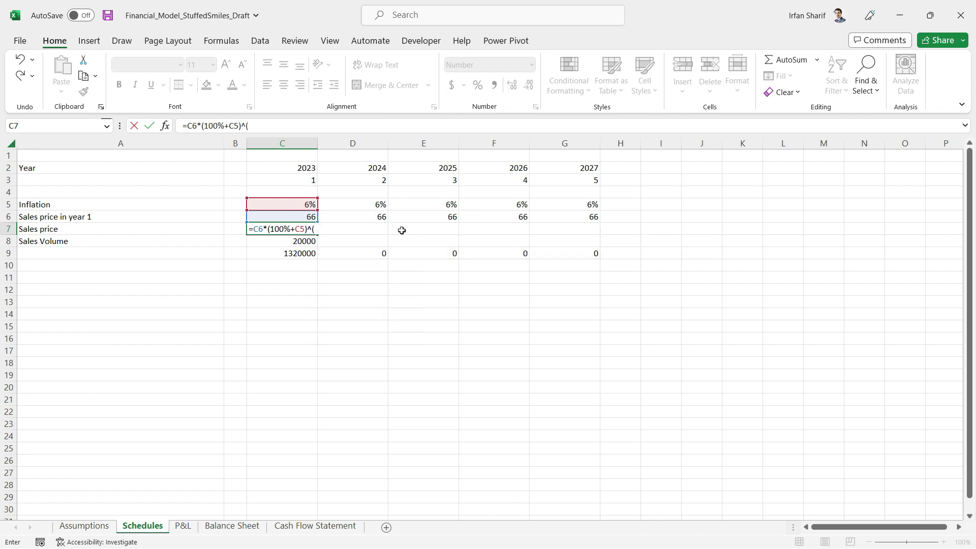
# Step: Complete the C7 formula with the exponent C3-1, giving =C6*(100%+C5)^(C3-1)
pyautogui.click(301, 179)
pyautogui.write('-1')
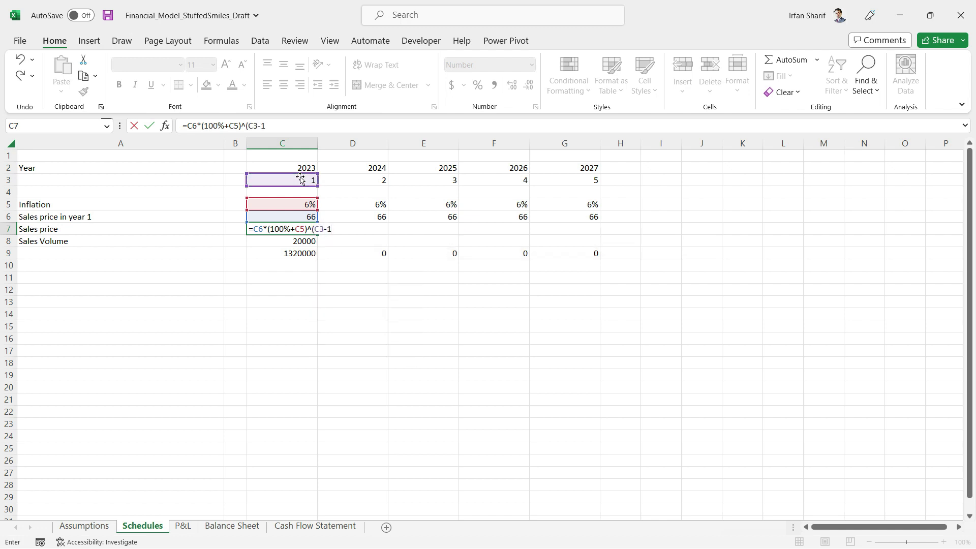
pyautogui.write(')')
pyautogui.press('Return')
pyautogui.press('Up')
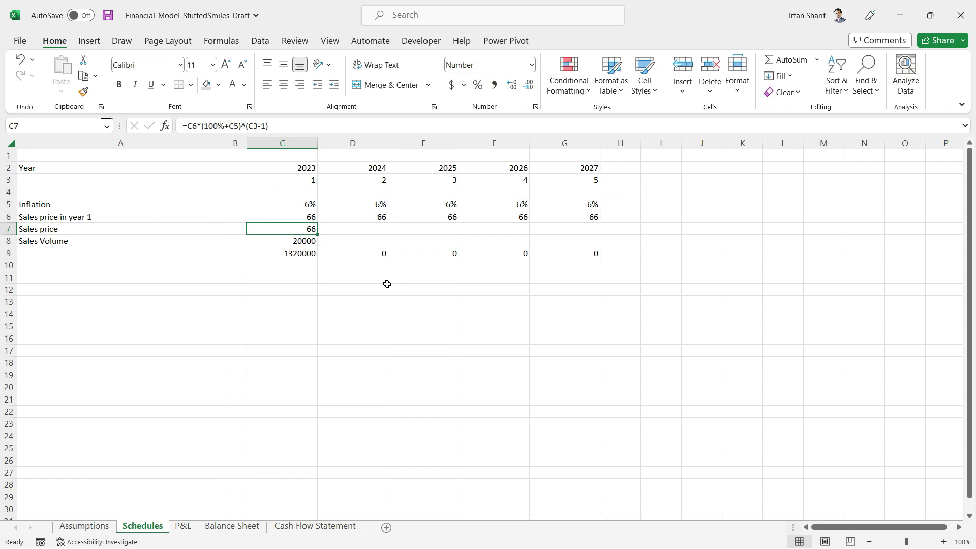
# Step: Copy the compounded sales price formula from C7 across row 7 through G7 for the years 2024 to 2027
pyautogui.hotkey('ctrl', 'c')
pyautogui.hotkey('shift', 'Right')
pyautogui.hotkey('shift', 'Right')
pyautogui.hotkey('shift', 'Right')
pyautogui.hotkey('shift', 'Right')
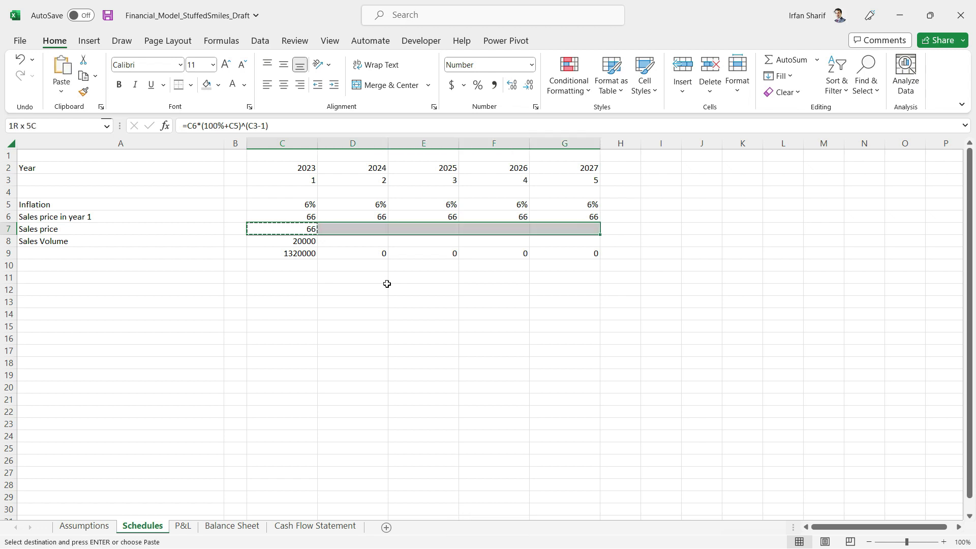
pyautogui.hotkey('ctrl', 'v')
pyautogui.press('Escape')
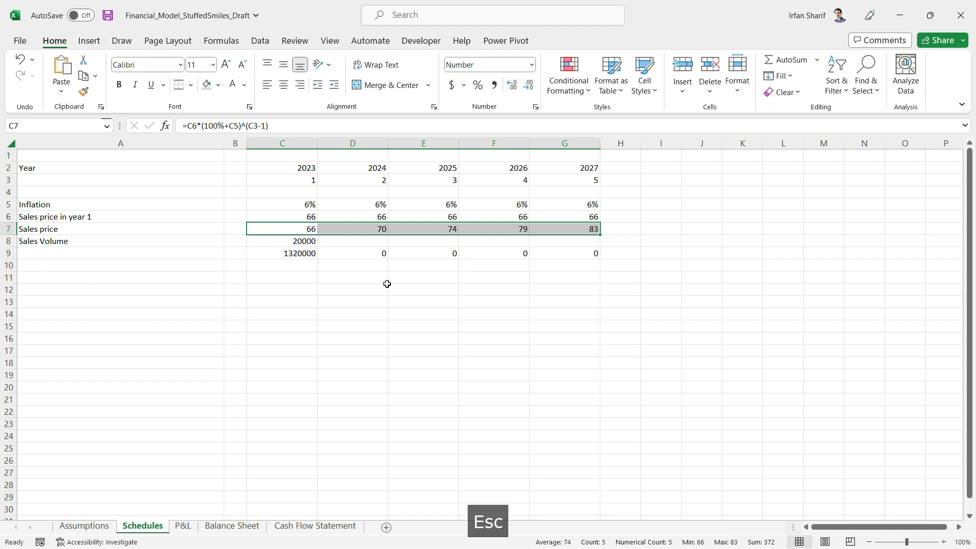
# Step: Examine the sales price formulas across C7 to G7, including the cells referenced by the 2027 formula in G7
pyautogui.press('Down')
pyautogui.press('Up')
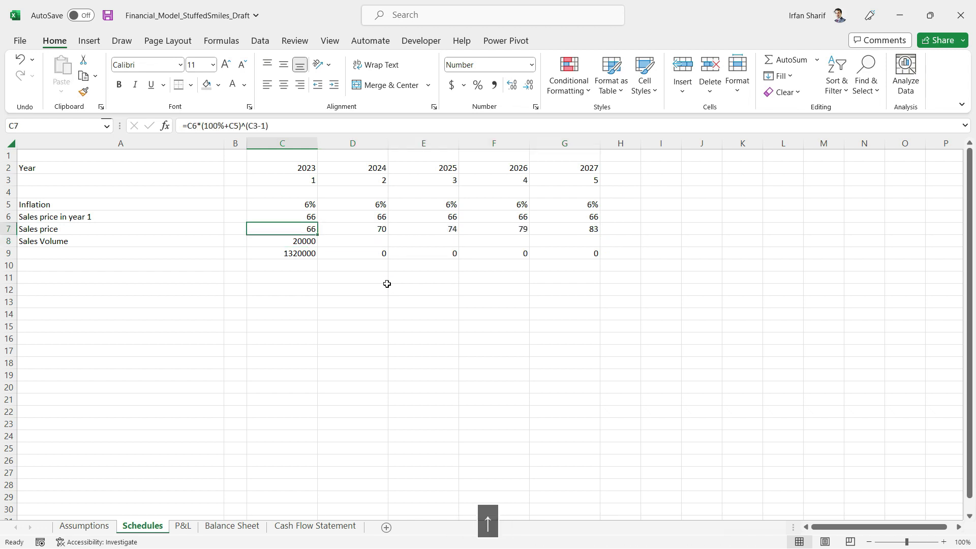
pyautogui.press('Right')
pyautogui.press('Right')
pyautogui.press('Right')
pyautogui.press('Right')
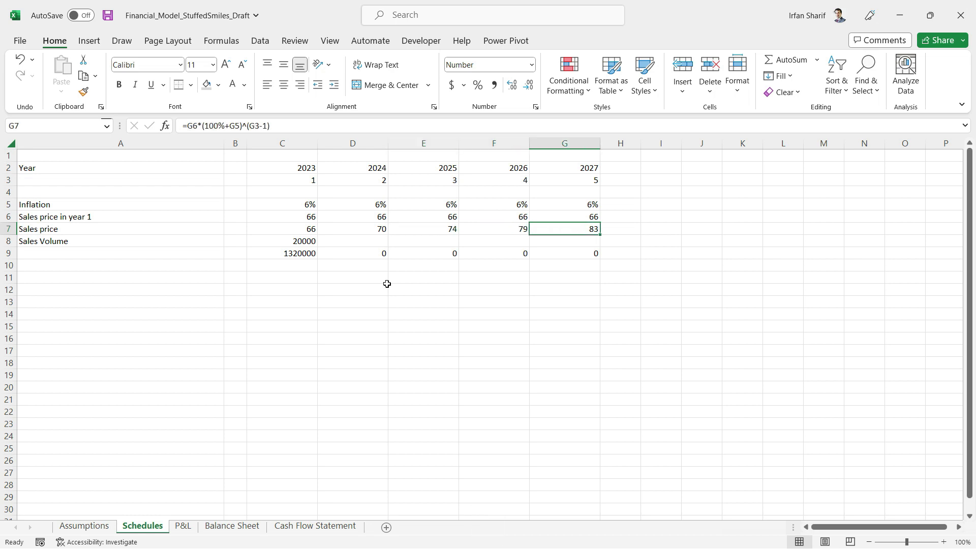
pyautogui.press('F2')
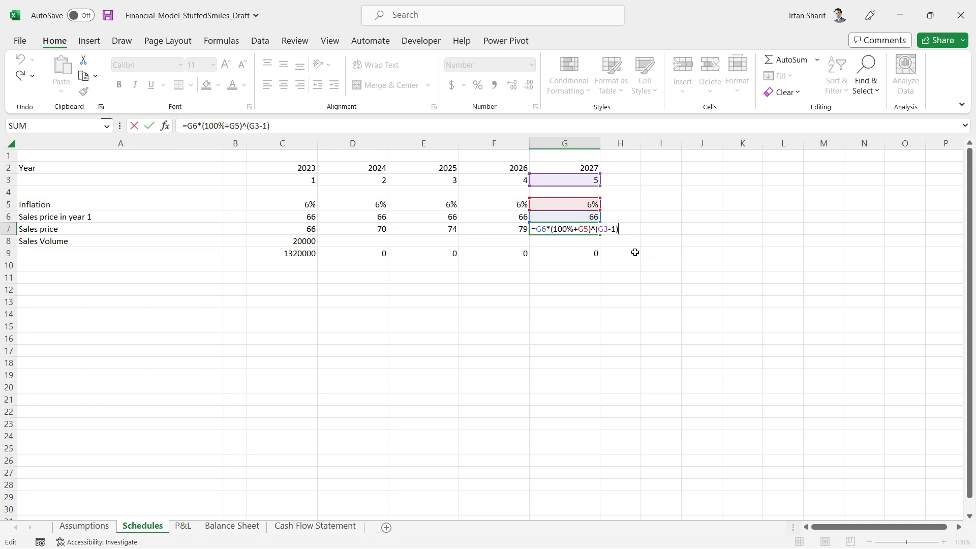
pyautogui.press('Return')
pyautogui.press('Up')
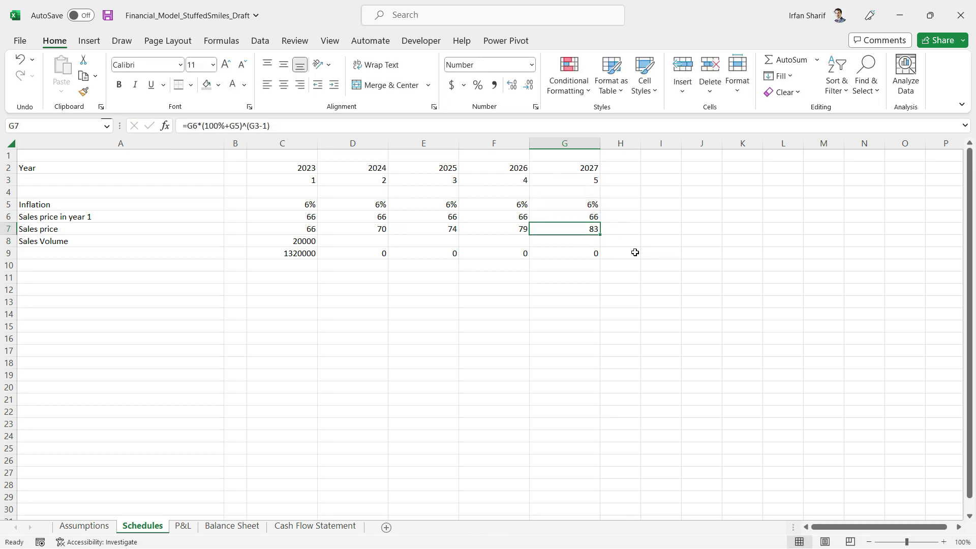
pyautogui.press('Left')
pyautogui.press('Left')
pyautogui.press('Left')
pyautogui.press('Left')
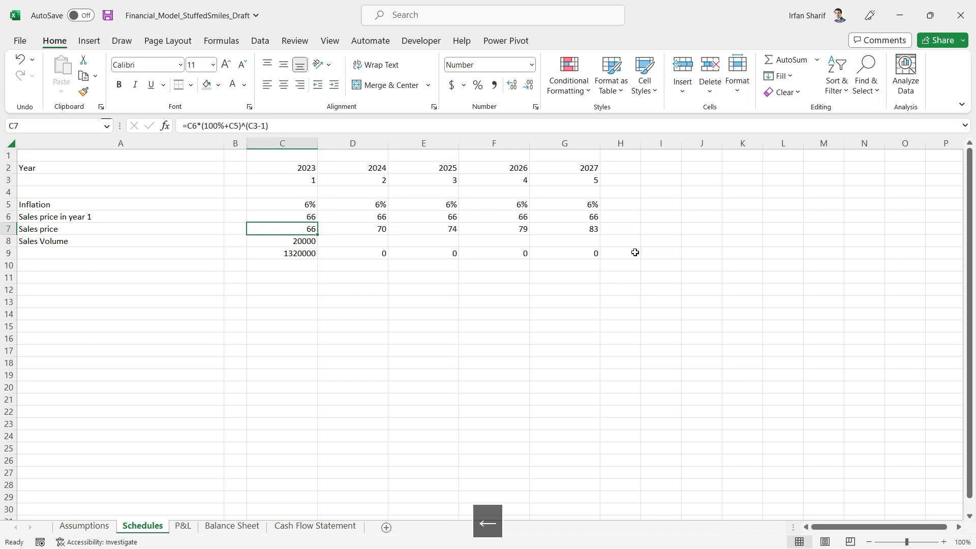
pyautogui.press('Right')
pyautogui.press('Right')
pyautogui.press('Right')
pyautogui.press('Right')
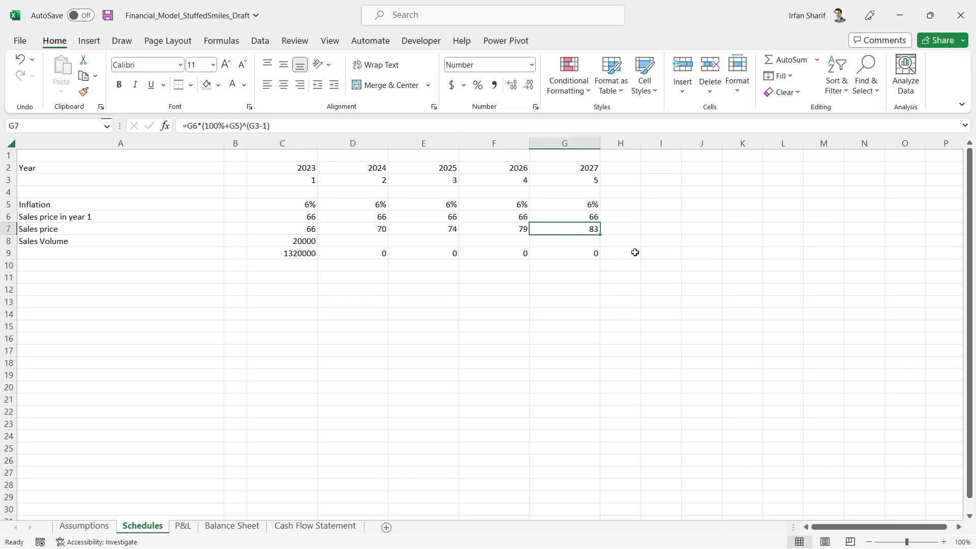
# Step: Insert a blank row above the Inflation row on the Schedules sheet
pyautogui.press('Up')
pyautogui.press('Up')
pyautogui.press('Left')
pyautogui.press('Left')
pyautogui.press('Left')
pyautogui.press('Left')
pyautogui.press('Left')
pyautogui.press('Left')
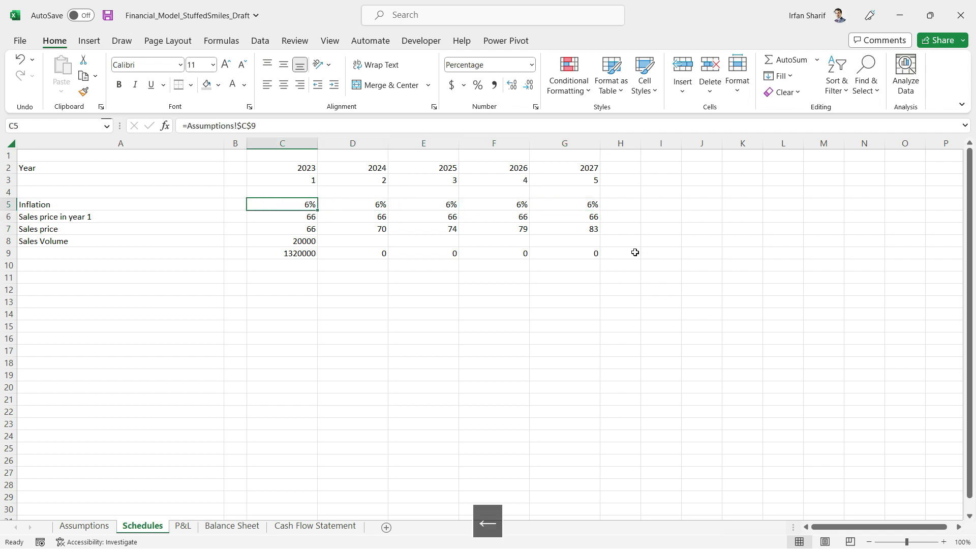
pyautogui.hotkey('shift', 'space')
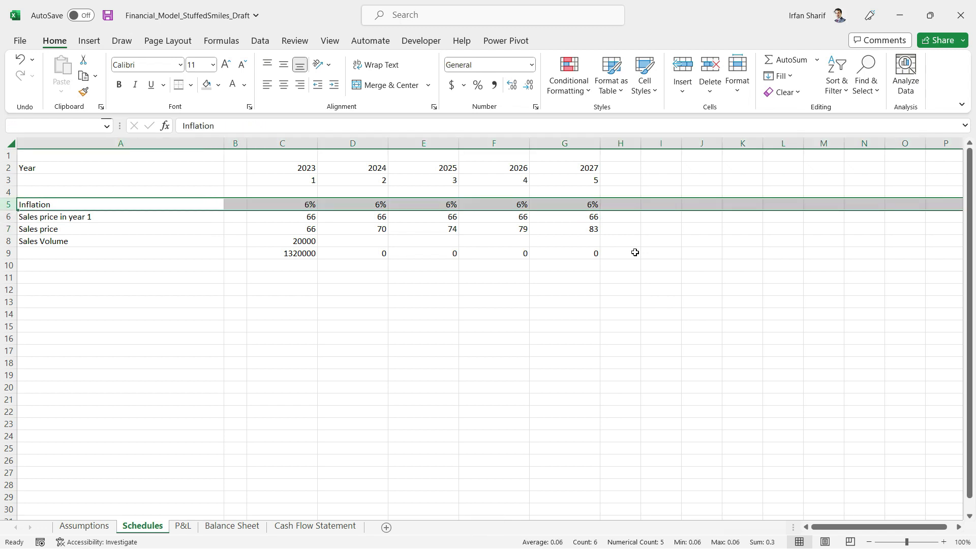
pyautogui.hotkey('ctrl', 'shift', '=')
# Step: Enter the heading Sales Price in A5 and make it bold
pyautogui.write('Sales Price')
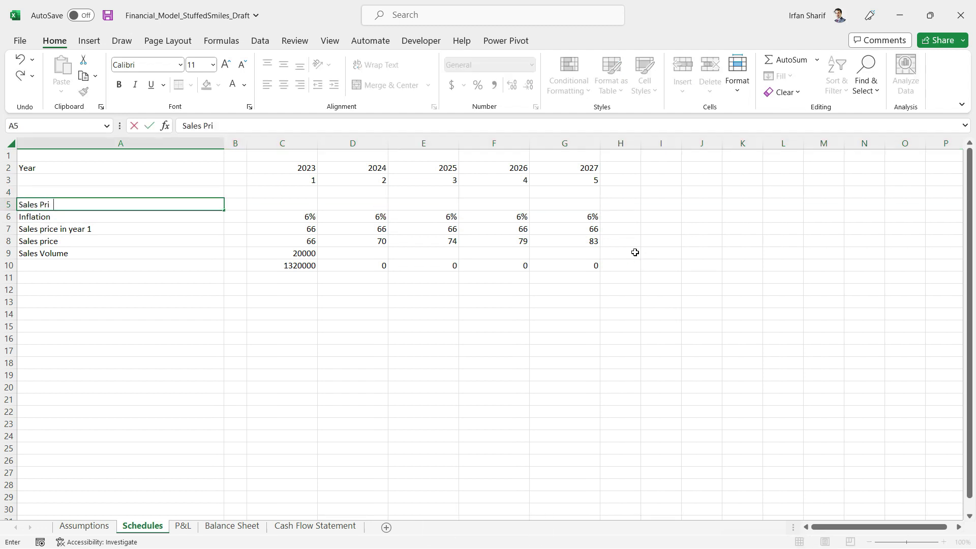
pyautogui.press('Return')
pyautogui.press('Up')
pyautogui.hotkey('ctrl', 'b')
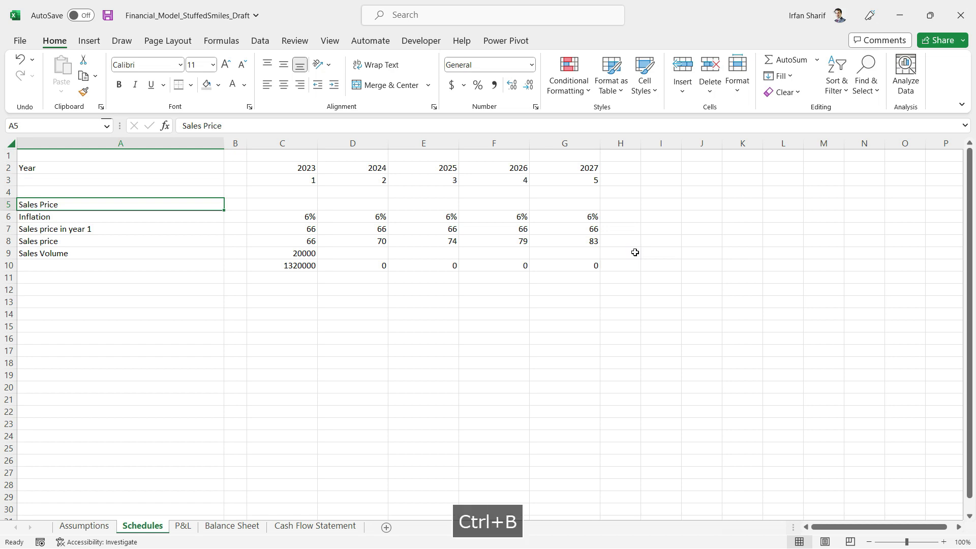
# Step: Start a formula in C3 to replace the hard-coded year index under 2023
pyautogui.press('Right')
pyautogui.press('Right')
pyautogui.press('Up')
pyautogui.press('Up')
pyautogui.press('Up')
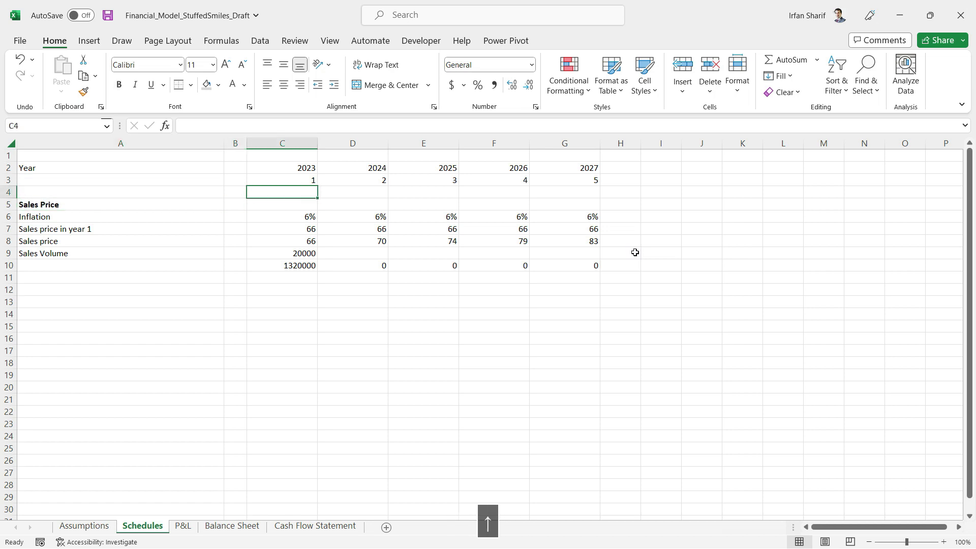
pyautogui.press('Down')
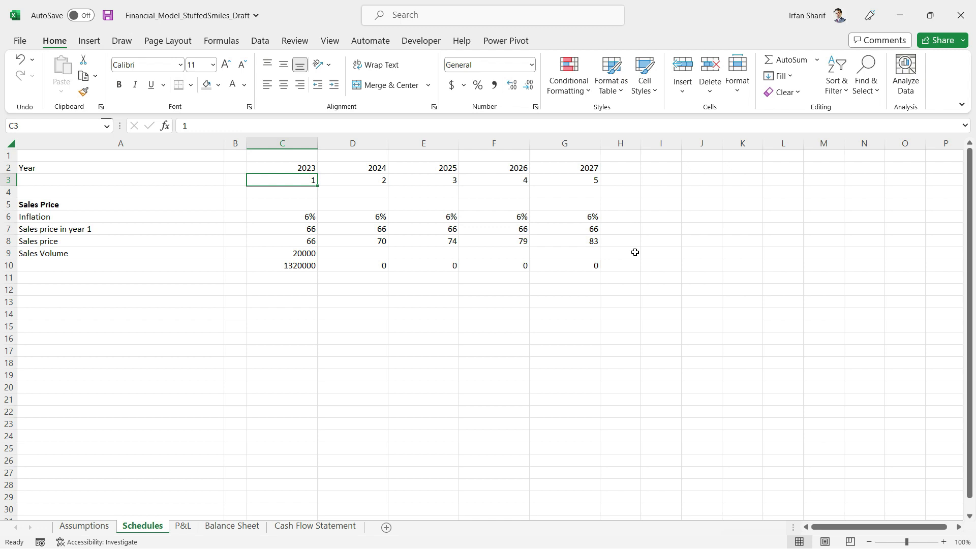
pyautogui.write('=')
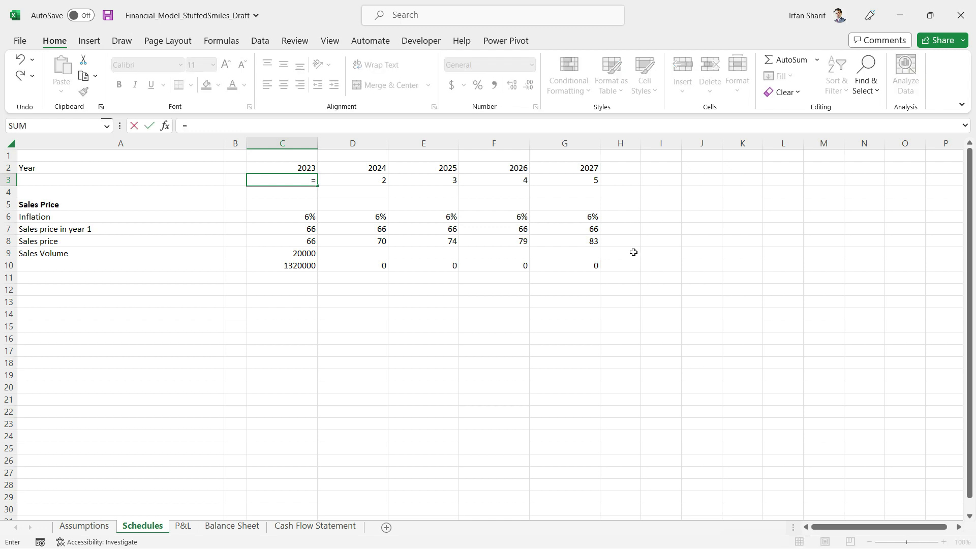
pyautogui.click(273, 166)
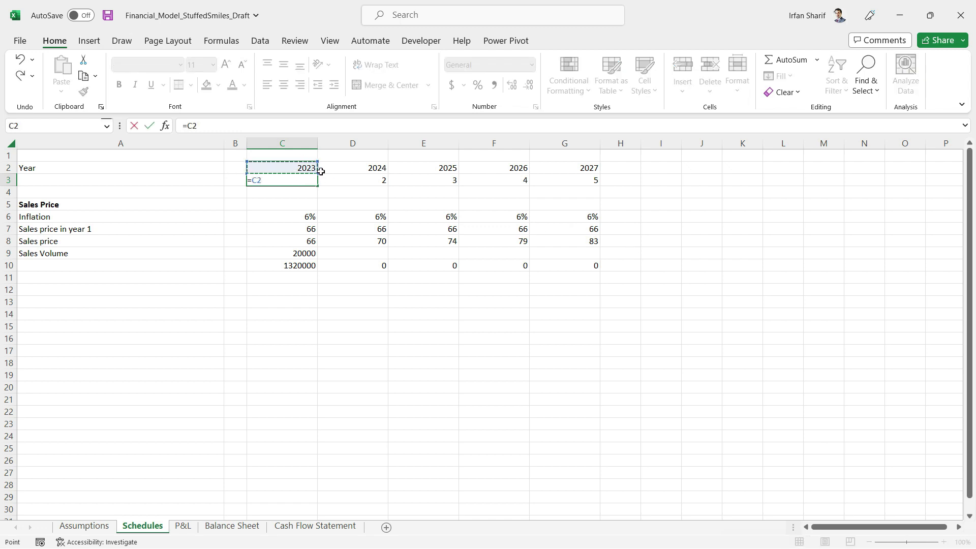
pyautogui.write('=')
pyautogui.press('BackSpace')
pyautogui.press('BackSpace')
pyautogui.press('BackSpace')
# Step: Enter the IF test in C3 against the first year of business on the Assumptions sheet, as =IF(C2=Assumptions!C2,1)
pyautogui.write('if')
pyautogui.press('Tab')
pyautogui.click(293, 167)
pyautogui.write('=')
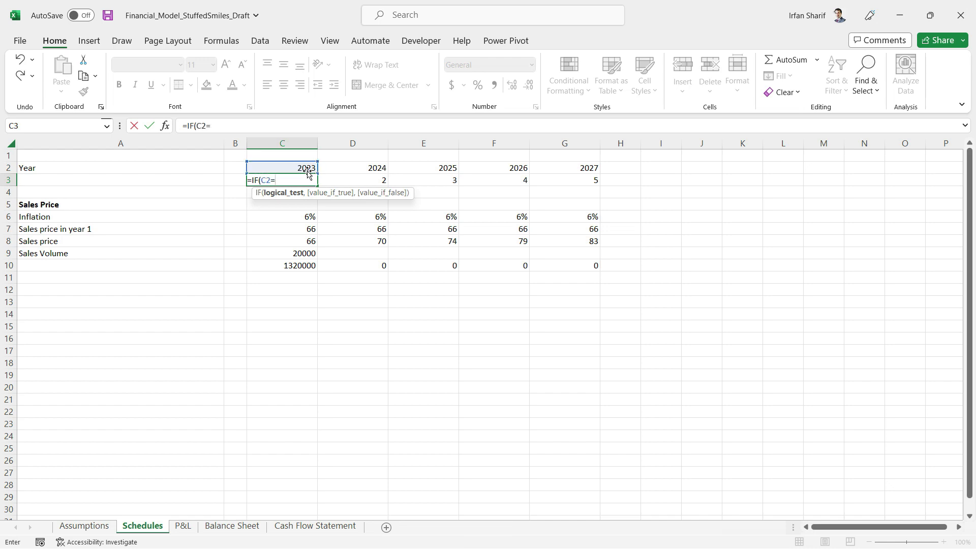
pyautogui.click(101, 527)
pyautogui.click(307, 172)
pyautogui.write(',1')
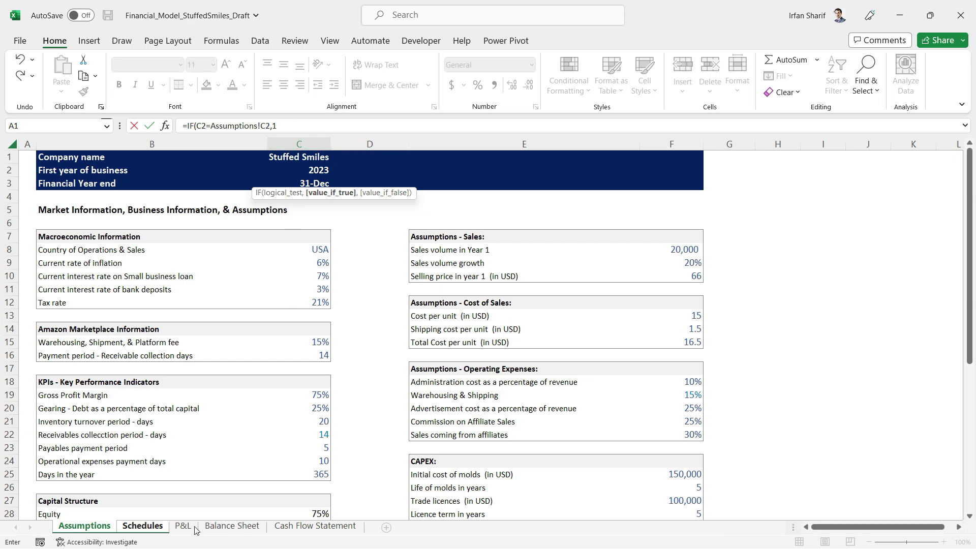
pyautogui.press('Return')
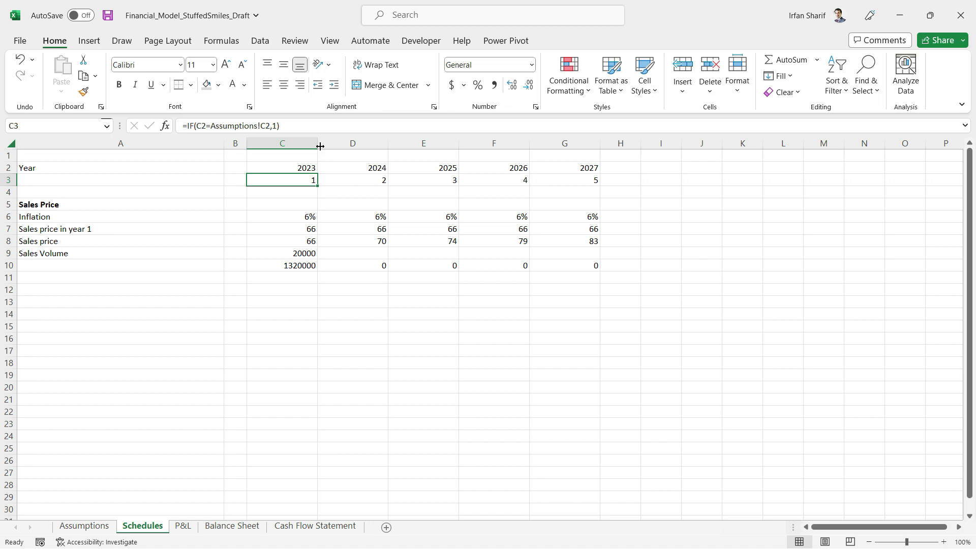
# Step: Add B3+1 as the value-if-false argument in C3, giving =IF(C2=Assumptions!C2,1,B3+1)
pyautogui.click(312, 123)
pyautogui.press('BackSpace')
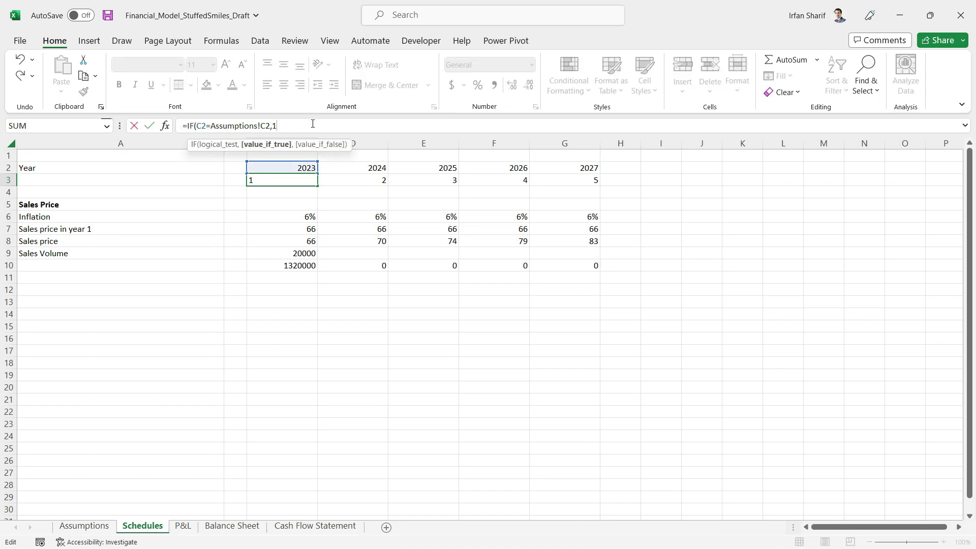
pyautogui.write(',')
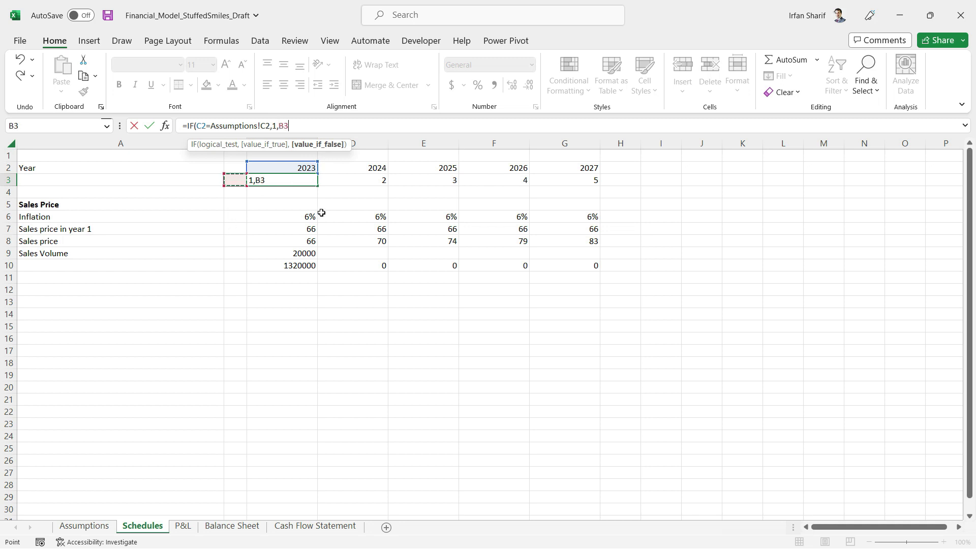
pyautogui.write('+1)')
pyautogui.press('Return')
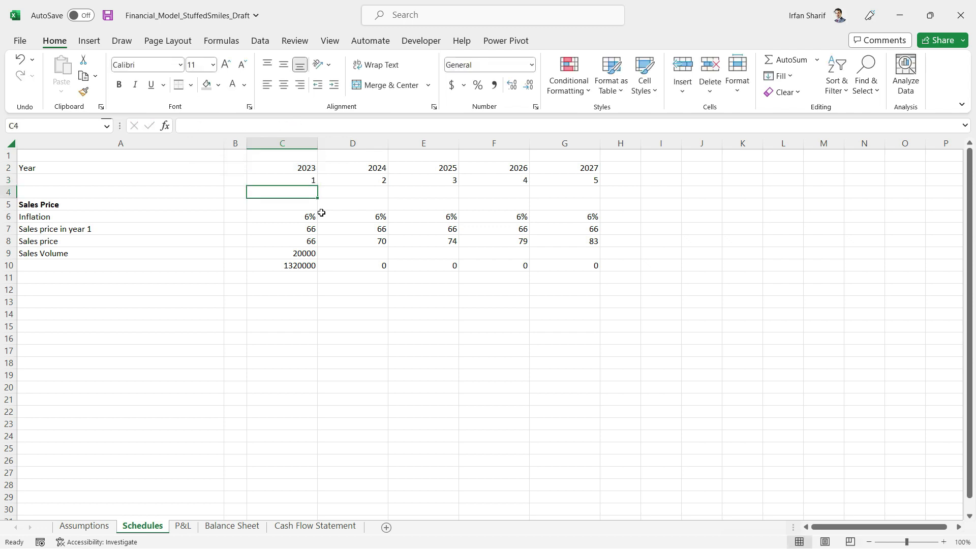
# Step: Copy the year index formula from C3 across row 3 through G3
pyautogui.press('Up')
pyautogui.hotkey('ctrl', 'c')
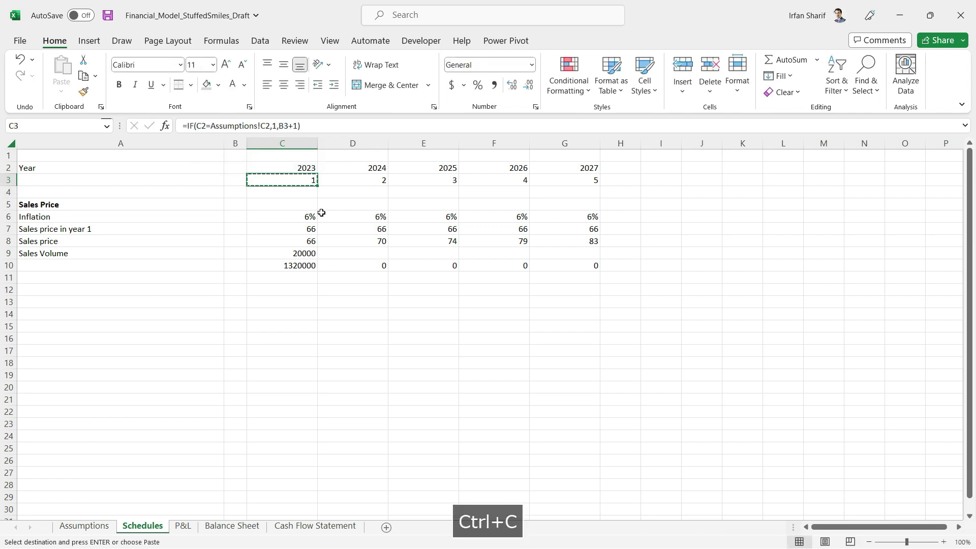
pyautogui.hotkey('shift', 'Right')
pyautogui.hotkey('shift', 'Right')
pyautogui.hotkey('shift', 'Right')
pyautogui.hotkey('shift', 'Right')
pyautogui.hotkey('ctrl', 'v')
pyautogui.press('Escape')
# Step: Examine the copied year index formulas in row 3, including the cells referenced by the 2027 formula in G3
pyautogui.press('Down')
pyautogui.press('Up')
pyautogui.press('Right')
pyautogui.press('Right')
pyautogui.press('Right')
pyautogui.press('Right')
pyautogui.press('Left')
pyautogui.press('Right')
pyautogui.press('F2')
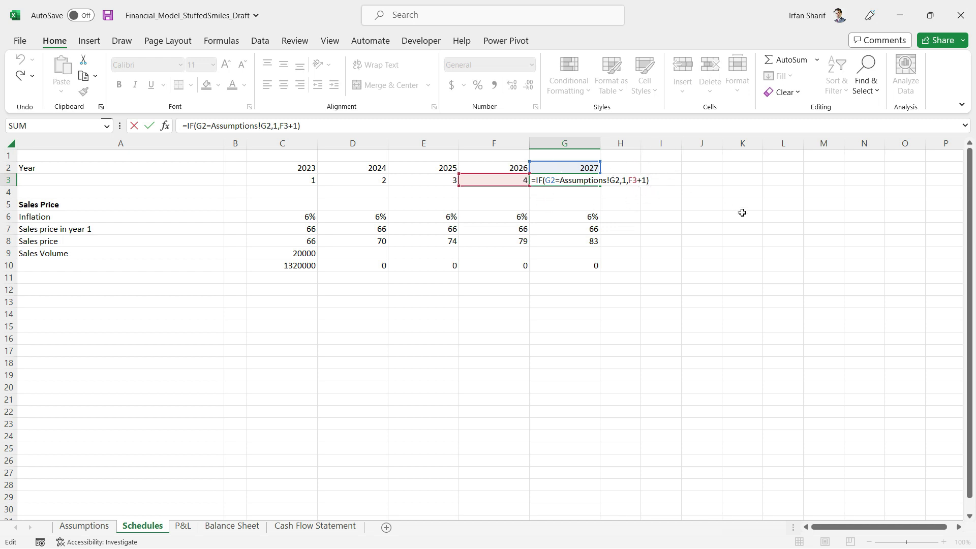
pyautogui.press('Return')
pyautogui.press('Up')
pyautogui.press('Down')
pyautogui.press('Down')
pyautogui.press('Down')
pyautogui.press('Down')
pyautogui.press('Up')
pyautogui.press('Up')
pyautogui.press('Up')
pyautogui.press('Up')
pyautogui.press('Left')
pyautogui.press('Left')
pyautogui.press('Left')
pyautogui.press('Left')
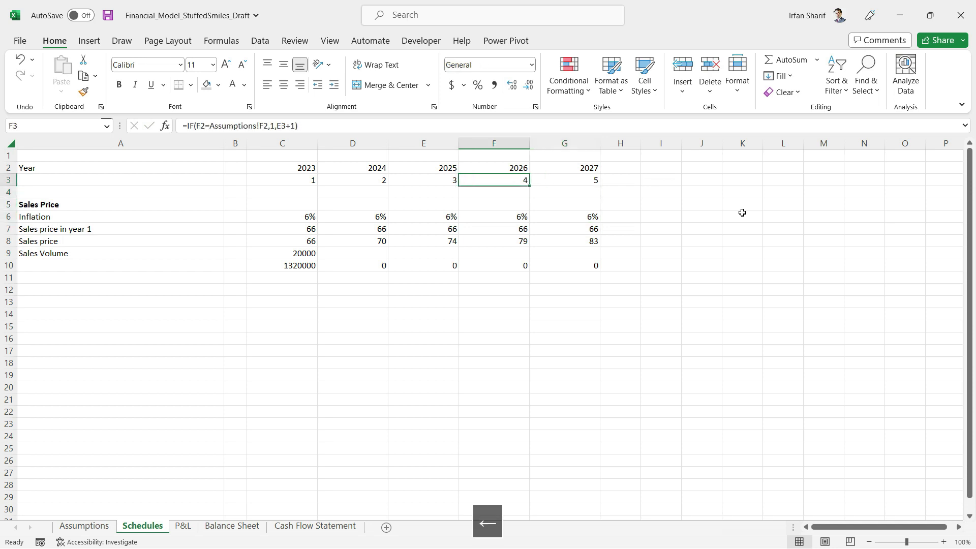
pyautogui.press('Right')
pyautogui.press('Right')
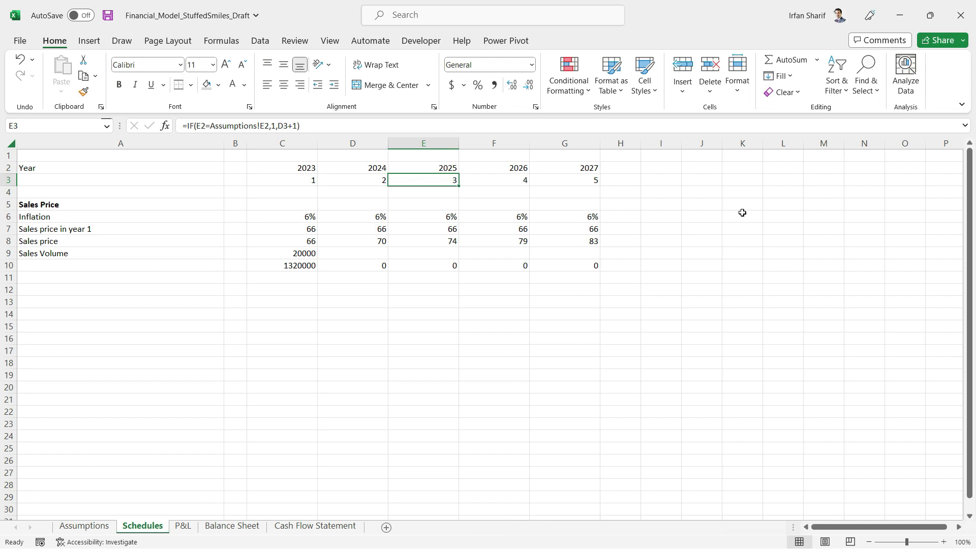
# Step: Examine the year 1 price link in E7 and the 2025 sales price formula in E8
pyautogui.press('Down')
pyautogui.press('Down')
pyautogui.press('Down')
pyautogui.press('Down')
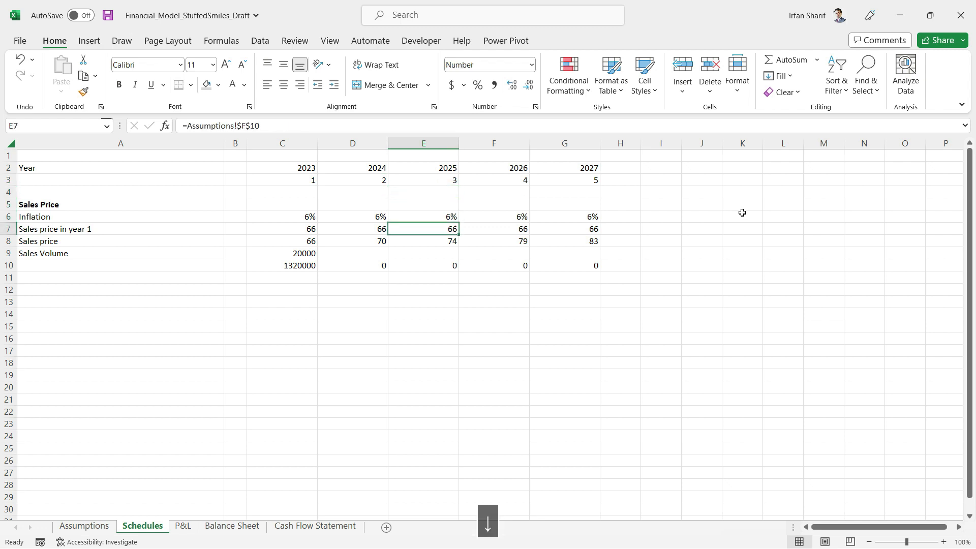
pyautogui.press('F2')
pyautogui.press('Return')
pyautogui.press('Up')
pyautogui.press('Down')
pyautogui.press('F2')
pyautogui.press('Return')
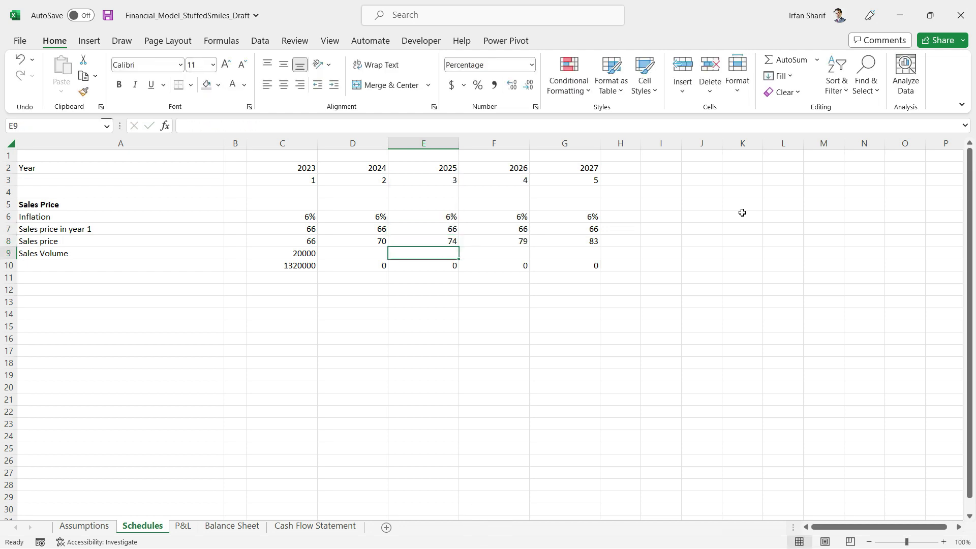
pyautogui.press('Up')
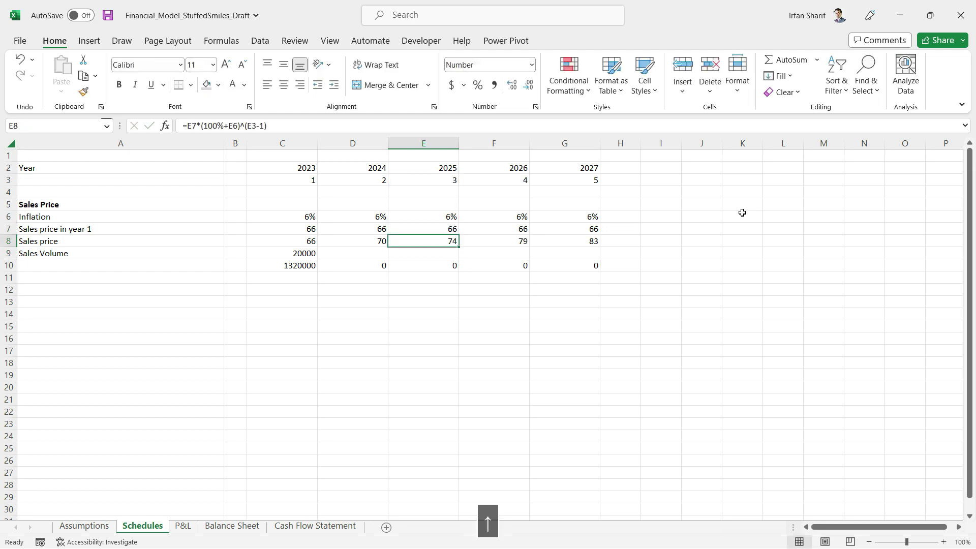
# Step: Examine the cells referenced by the 2023 and 2024 sales price formulas in C8 and D8
pyautogui.press('Left')
pyautogui.press('Left')
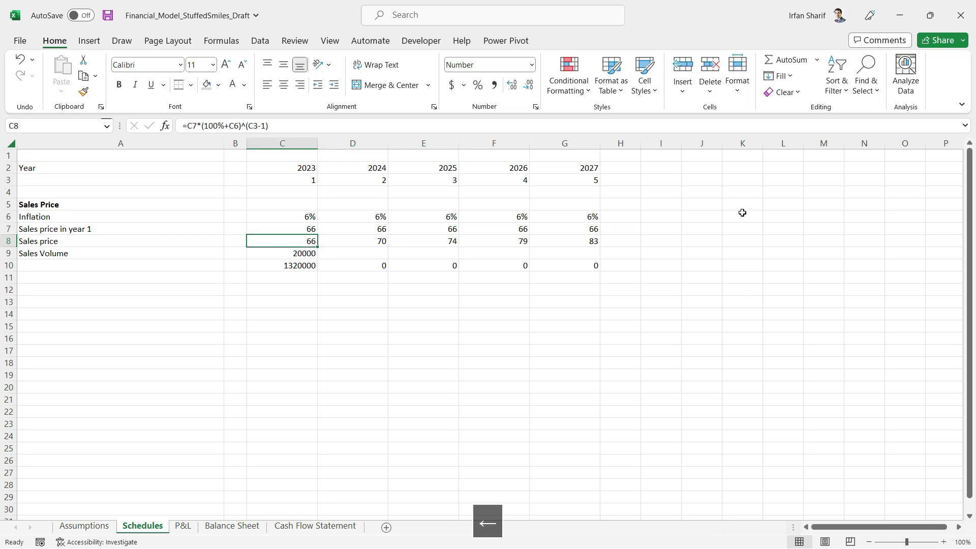
pyautogui.press('F2')
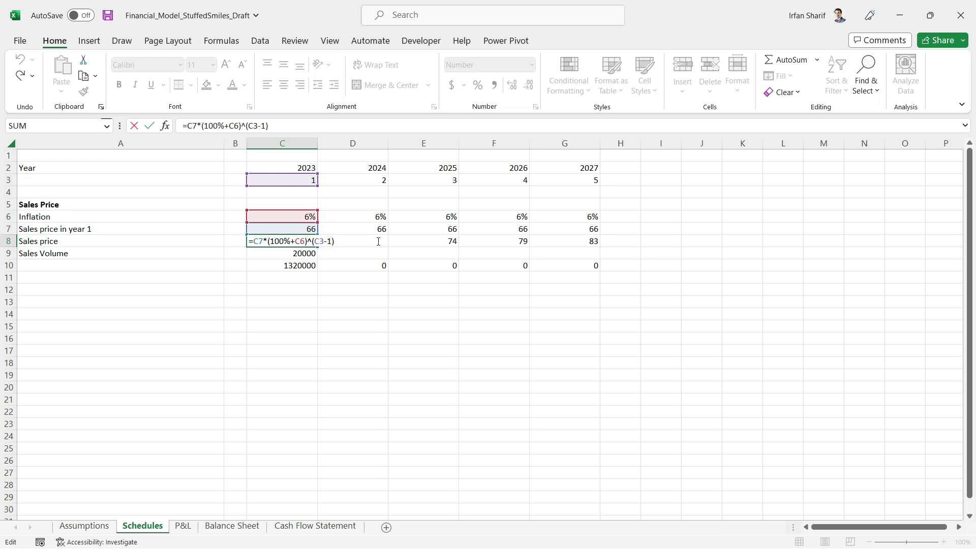
pyautogui.press('Return')
pyautogui.press('Up')
pyautogui.press('Right')
pyautogui.press('F2')
pyautogui.press('Return')
pyautogui.press('Up')
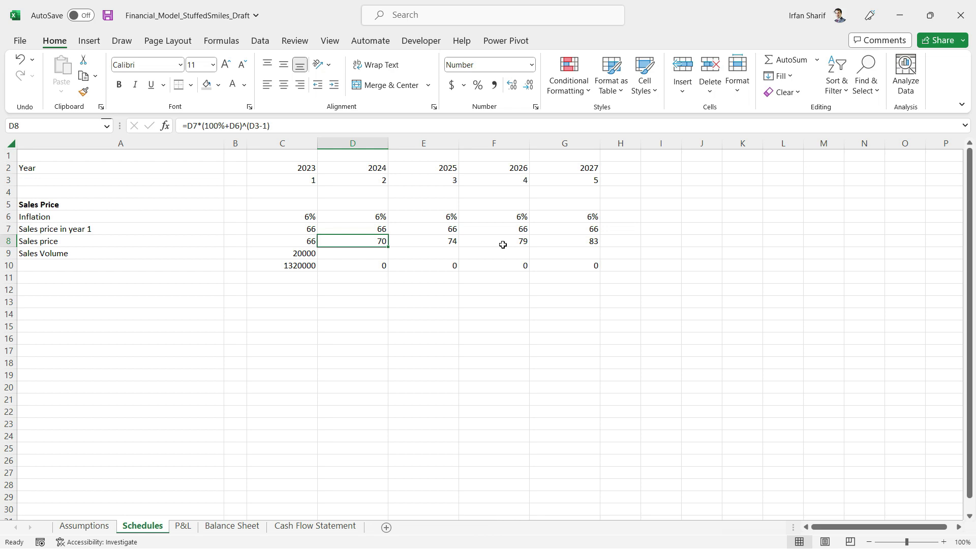
# Step: Clear the old Sales Volume row and the revenue row below it, covering rows 9 and 10 from column A to H
pyautogui.press('Down')
pyautogui.press('Down')
pyautogui.press('Up')
pyautogui.press('Left')
pyautogui.press('Left')
pyautogui.press('Left')
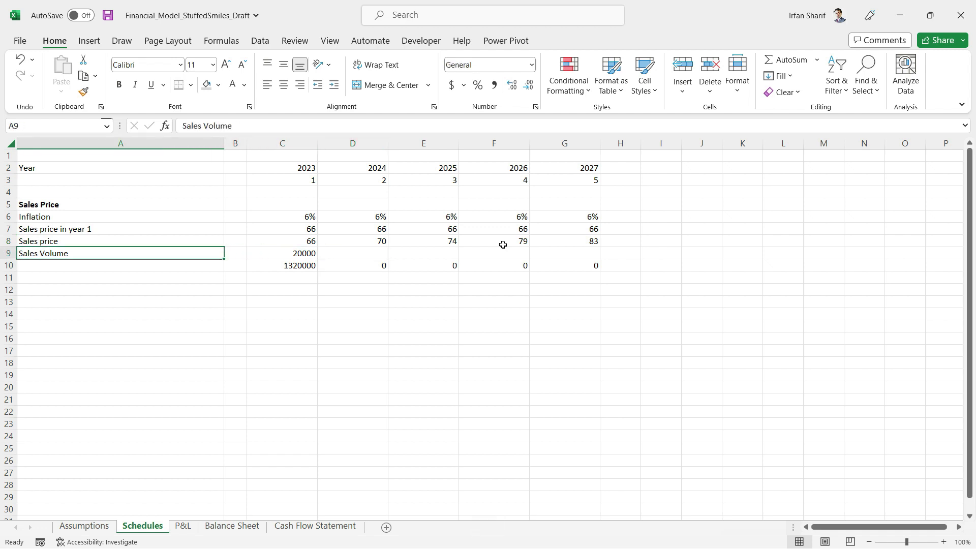
pyautogui.hotkey('shift', 'Right')
pyautogui.hotkey('shift', 'Right')
pyautogui.hotkey('shift', 'Right')
pyautogui.hotkey('shift', 'Right')
pyautogui.hotkey('shift', 'Right')
pyautogui.hotkey('shift', 'Right')
pyautogui.hotkey('shift', 'Right')
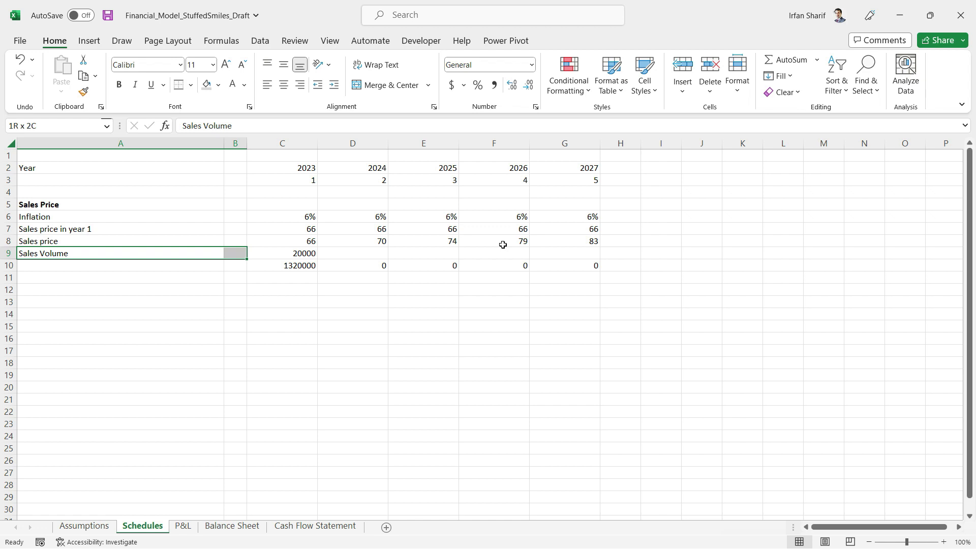
pyautogui.hotkey('shift', 'Down')
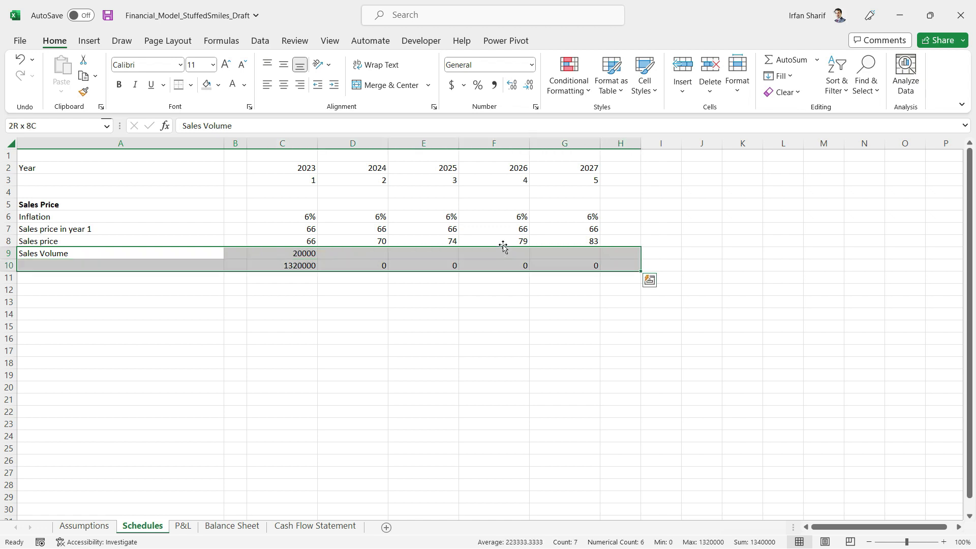
pyautogui.press('Delete')
# Step: Enter the heading Sales Volume in A11 and make it bold
pyautogui.press('Down')
pyautogui.press('Down')
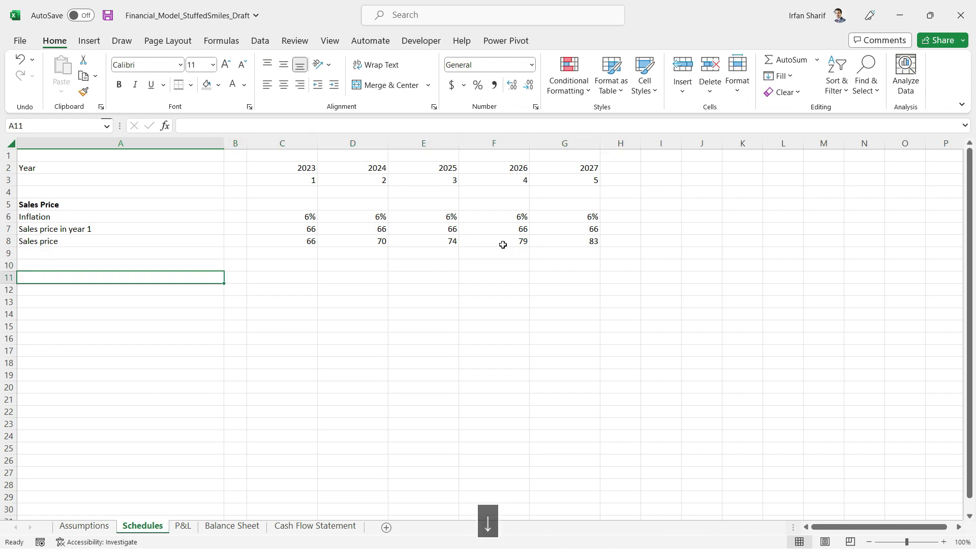
pyautogui.write('Sales Volume')
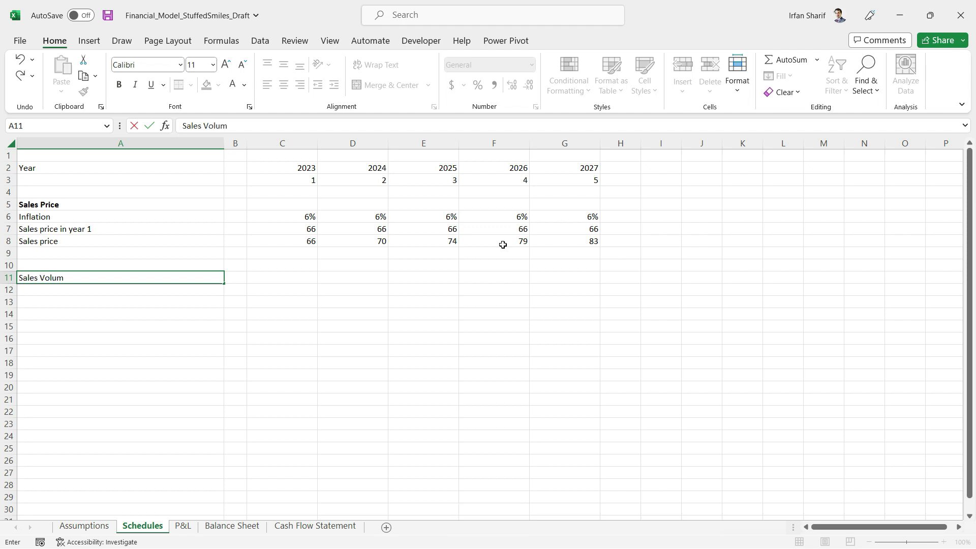
pyautogui.press('Return')
pyautogui.press('Up')
pyautogui.hotkey('ctrl', 'b')
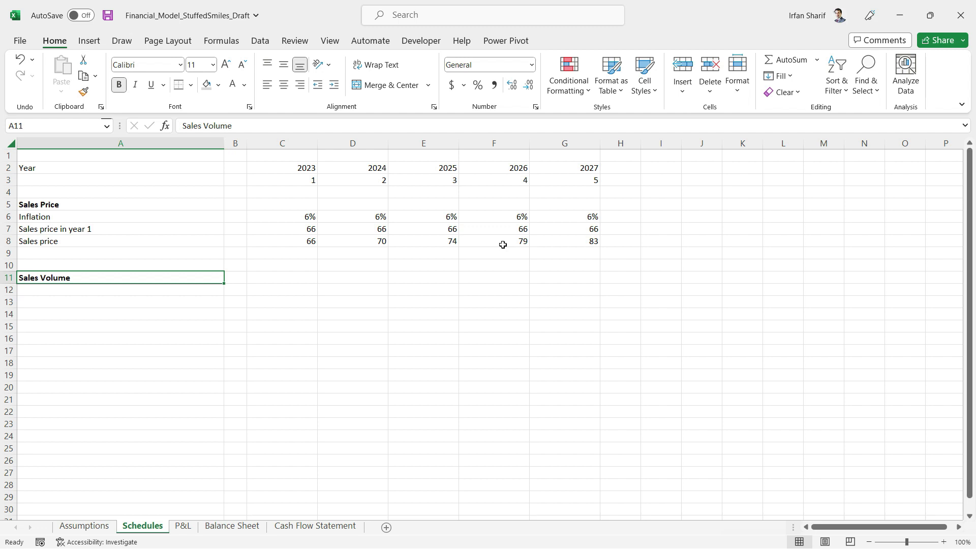
# Step: Label A12 as Sales Volume in year 1
pyautogui.press('Down')
pyautogui.write('Sales Volu')
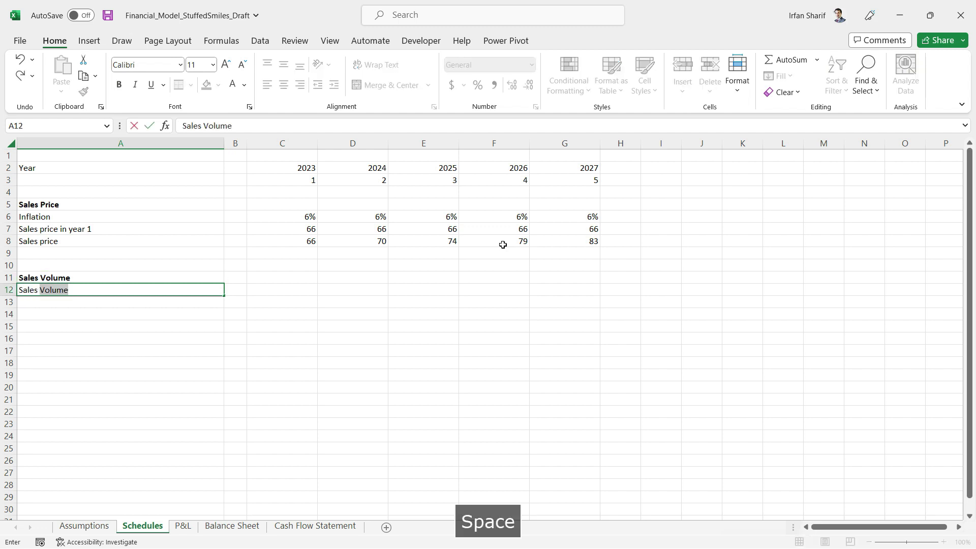
pyautogui.write('me in year 1')
pyautogui.press('Return')
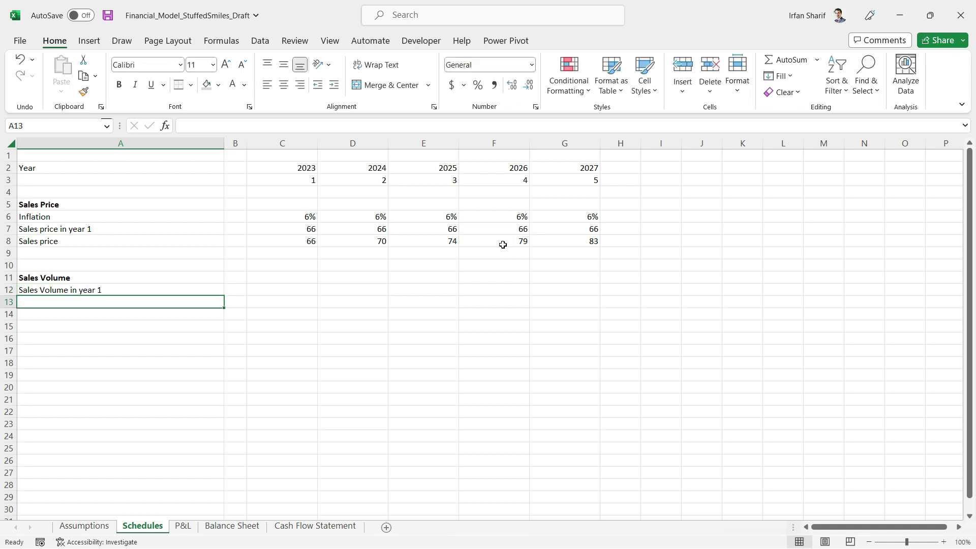
# Step: Link C12 to the year 1 sales volume on the Assumptions sheet with =Assumptions!F8
pyautogui.press('Up')
pyautogui.press('Right')
pyautogui.press('Right')
pyautogui.write('=')
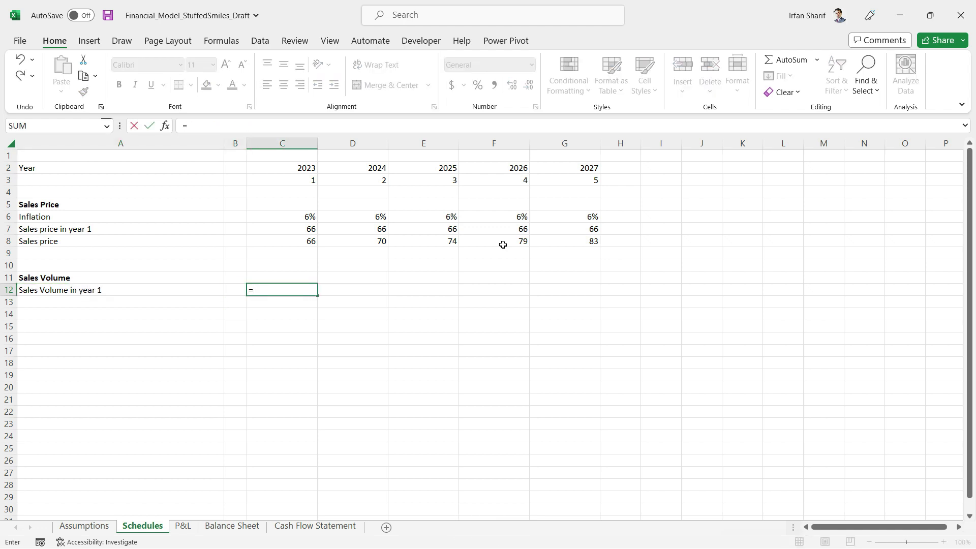
pyautogui.click(99, 529)
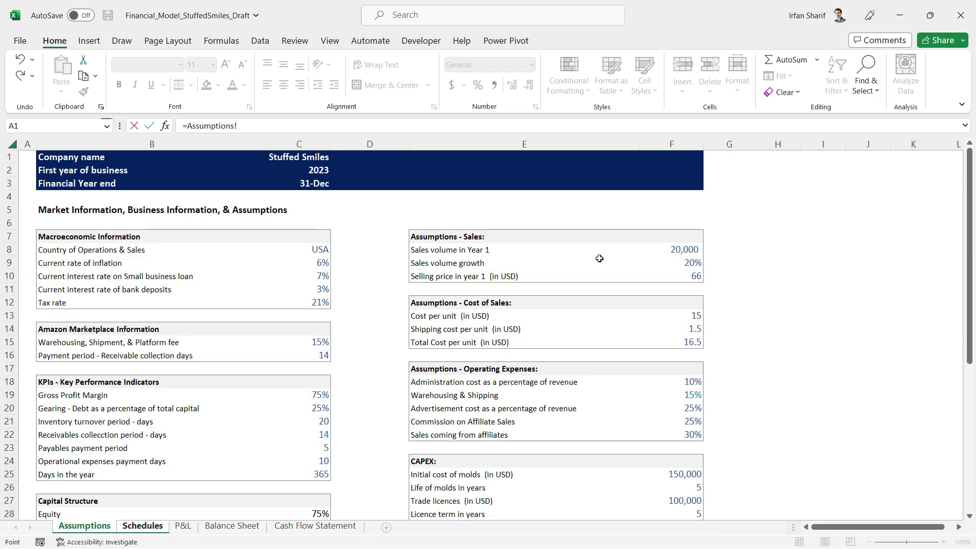
pyautogui.click(669, 252)
pyautogui.press('Return')
pyautogui.press('Up')
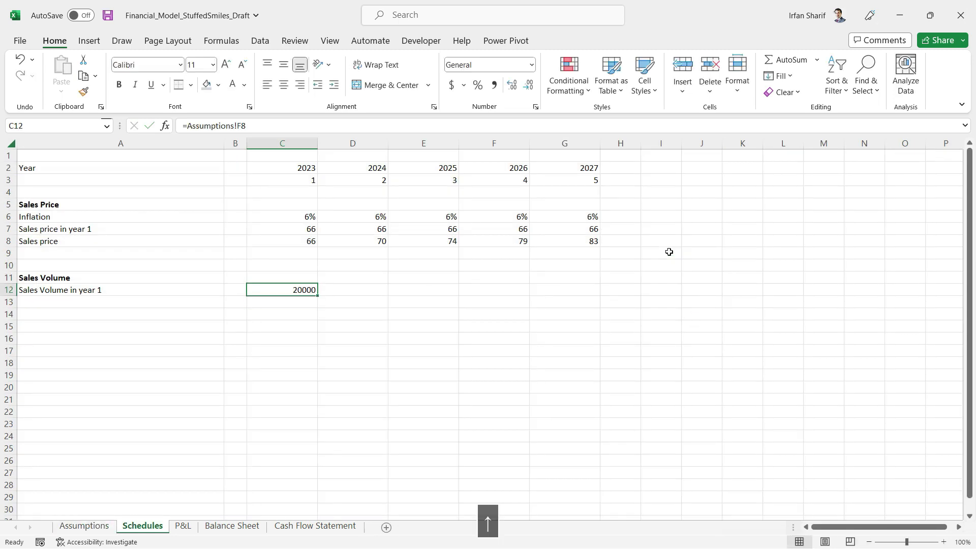
# Step: Make the year 1 sales volume link in C12 absolute (=Assumptions!$F$8) and format it with thousands separators and no decimals
pyautogui.press('F2')
pyautogui.press('Left')
pyautogui.press('F4')
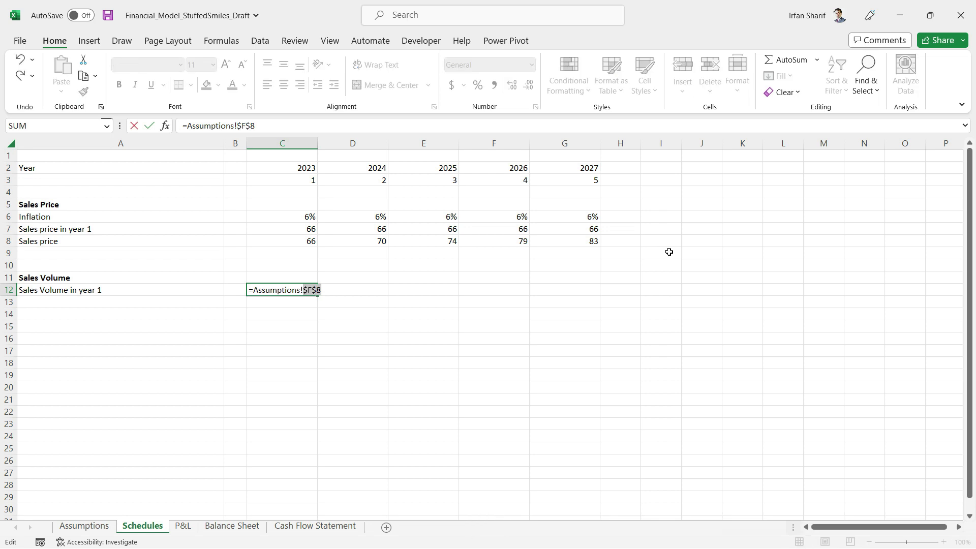
pyautogui.hotkey('ctrl', 'Return')
pyautogui.click(496, 86)
pyautogui.click(528, 86)
pyautogui.click(528, 86)
# Step: Copy the year 1 sales volume from C12 across to G12
pyautogui.hotkey('ctrl', 'c')
pyautogui.hotkey('shift', 'Right')
pyautogui.hotkey('shift', 'Right')
pyautogui.hotkey('shift', 'Right')
pyautogui.hotkey('shift', 'Right')
pyautogui.hotkey('ctrl', 'v')
pyautogui.press('Escape')
# Step: Label A13 as Sales volume growth rate
pyautogui.press('Down')
pyautogui.press('Left')
pyautogui.press('Left')
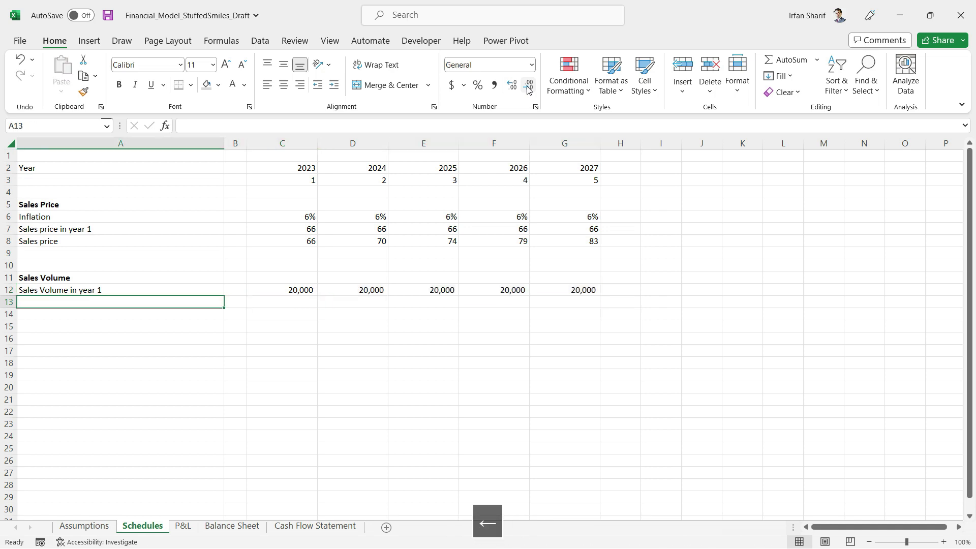
pyautogui.write('Sales volume growth rate')
pyautogui.press('Return')
# Step: Link C13 to the sales volume growth on the Assumptions sheet with the absolute reference =Assumptions!$F$9
pyautogui.press('Up')
pyautogui.press('Right')
pyautogui.press('Right')
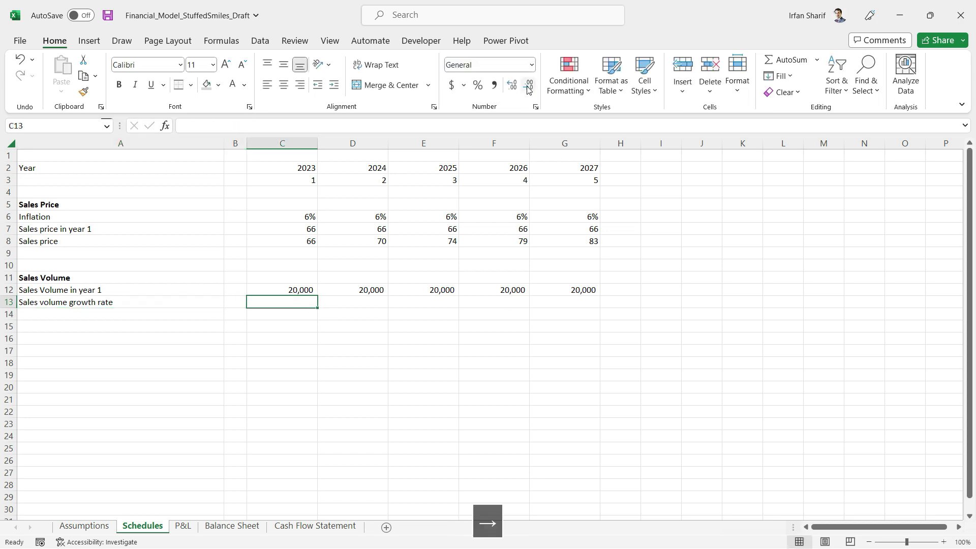
pyautogui.write('=')
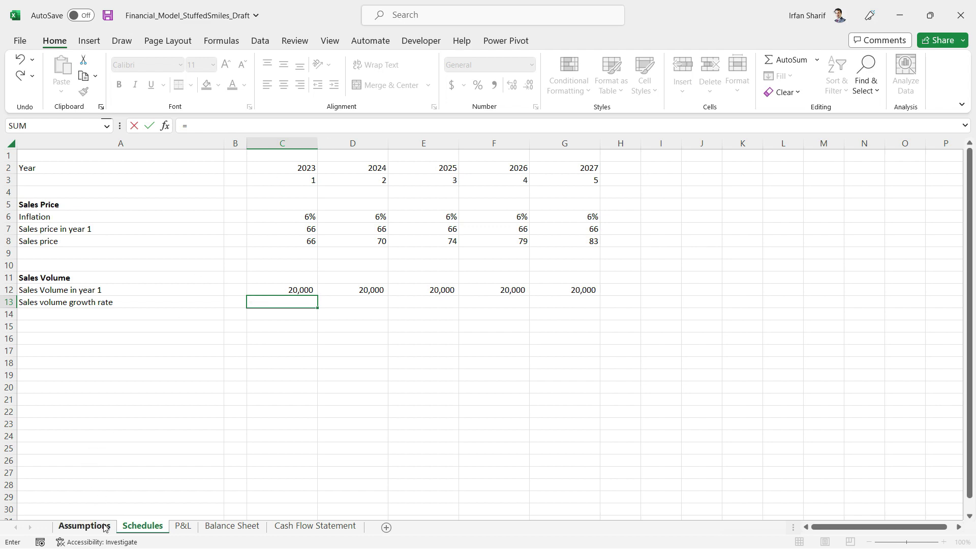
pyautogui.click(101, 527)
pyautogui.click(673, 265)
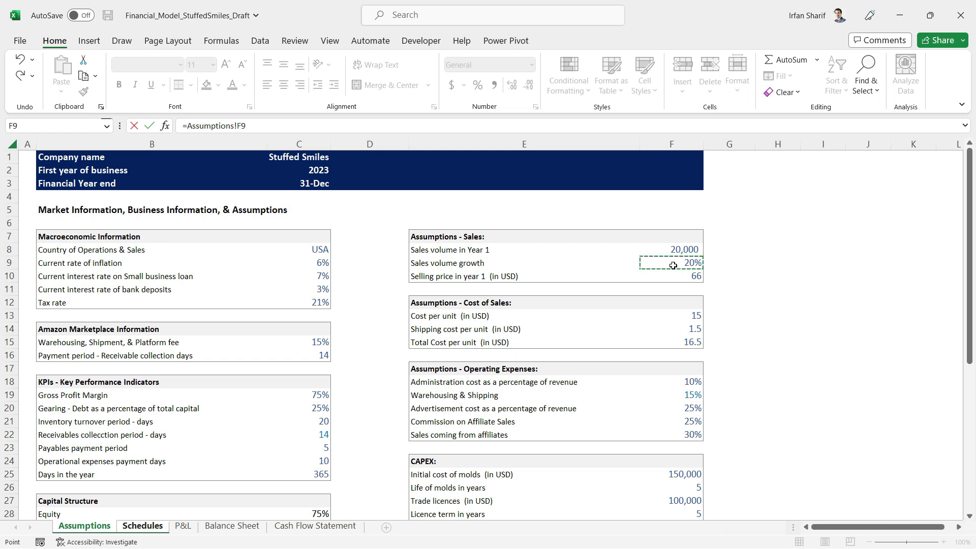
pyautogui.press('Return')
pyautogui.press('Up')
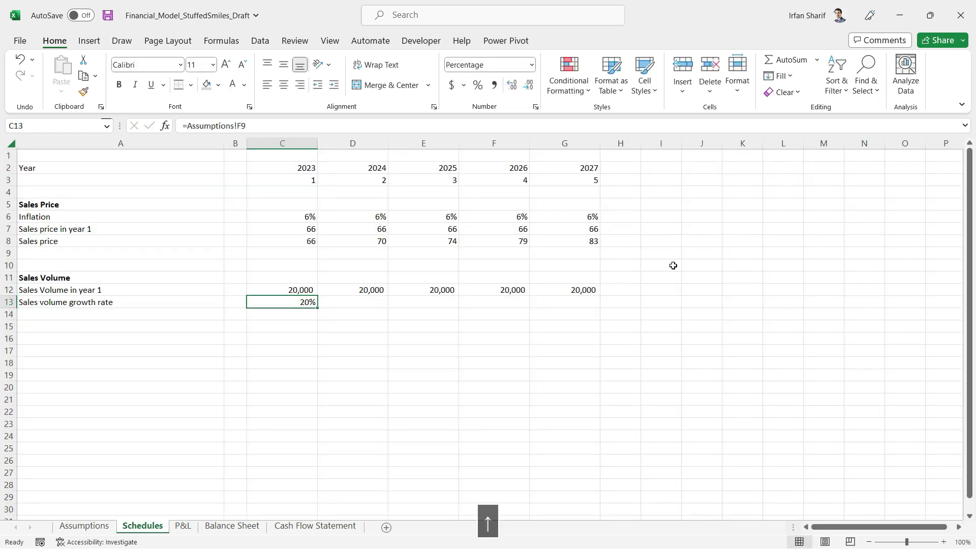
pyautogui.press('F2')
pyautogui.press('Left')
pyautogui.press('F4')
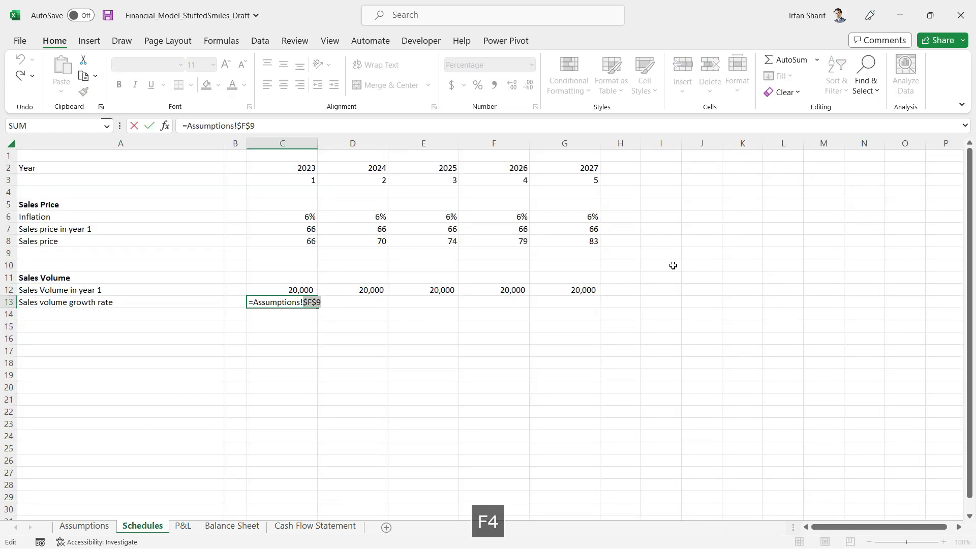
pyautogui.press('Return')
# Step: Copy the growth rate from C13 across to G13
pyautogui.press('Up')
pyautogui.hotkey('ctrl', 'c')
pyautogui.hotkey('shift', 'Right')
pyautogui.hotkey('shift', 'Right')
pyautogui.hotkey('shift', 'Right')
pyautogui.hotkey('shift', 'Right')
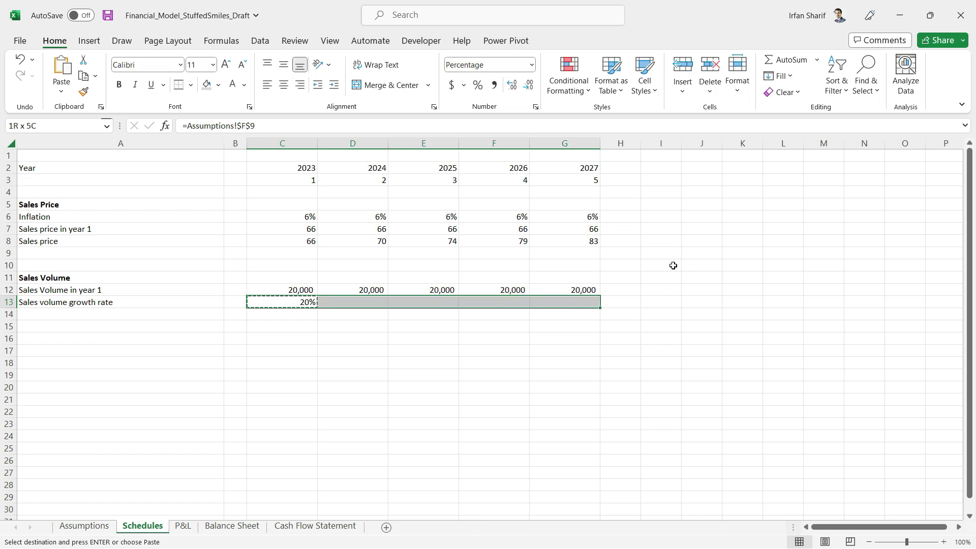
pyautogui.hotkey('ctrl', 'v')
pyautogui.press('Escape')
pyautogui.press('Down')
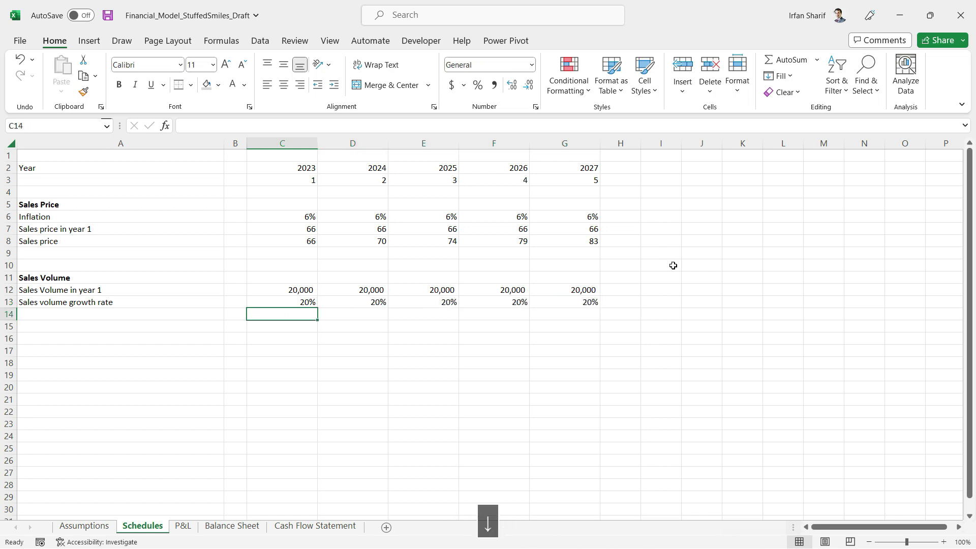
pyautogui.press('Up')
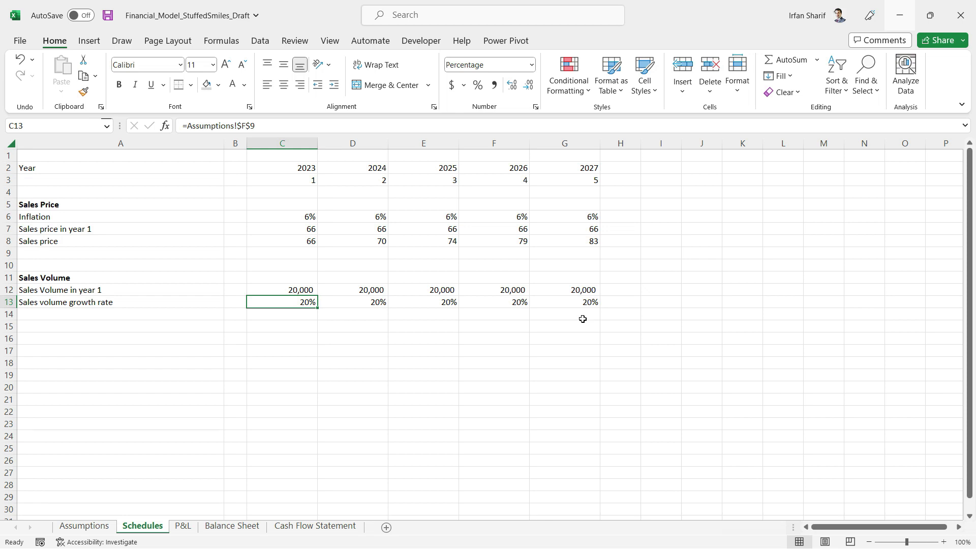
pyautogui.press('Down')
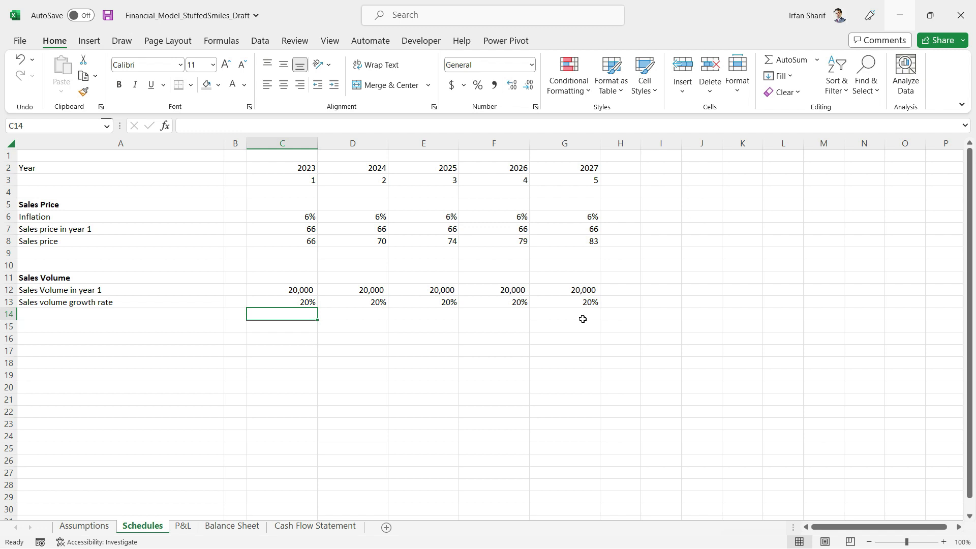
pyautogui.press('Up')
pyautogui.press('Up')
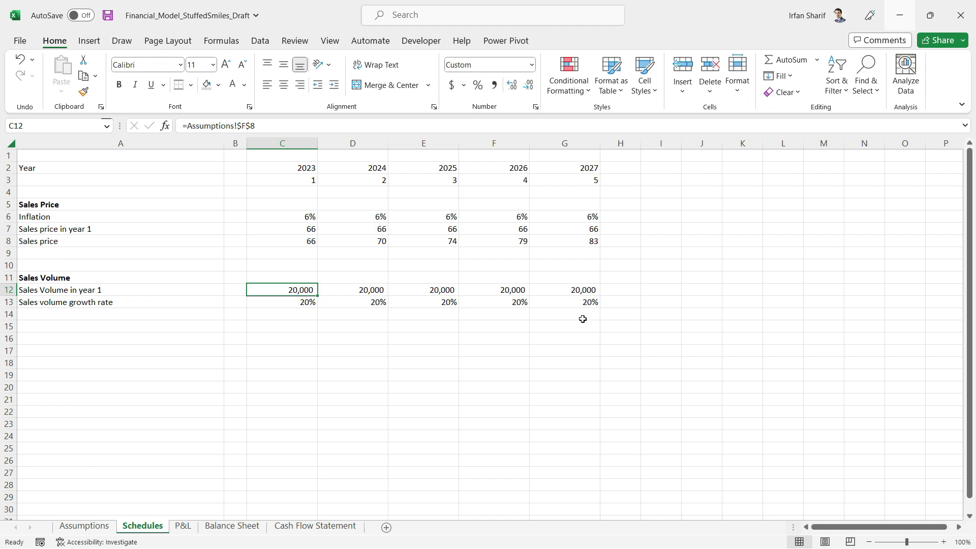
pyautogui.press('Down')
pyautogui.press('Down')
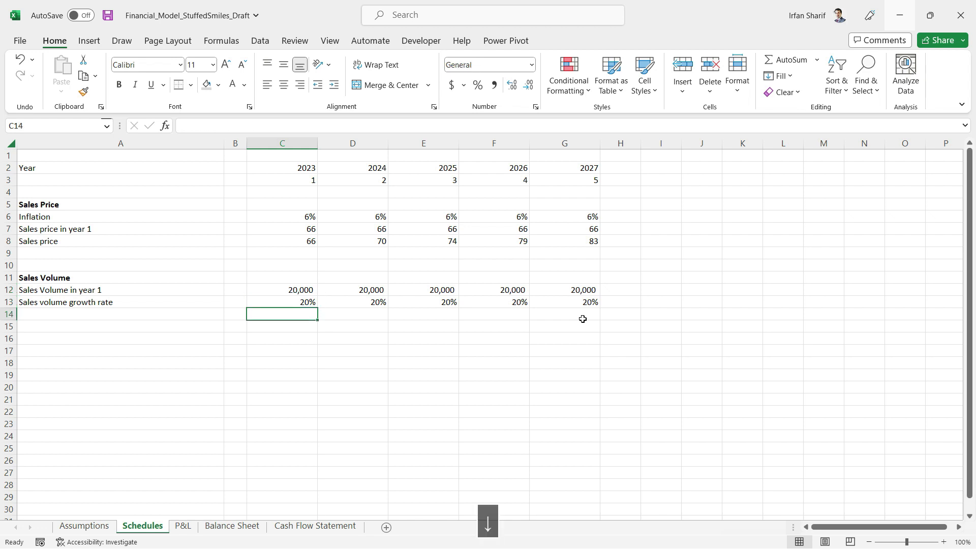
# Step: Calculate the 2023 sales volume in C14 with the compound growth formula =C12*(100%+C13)^(C3-1)
pyautogui.write('=')
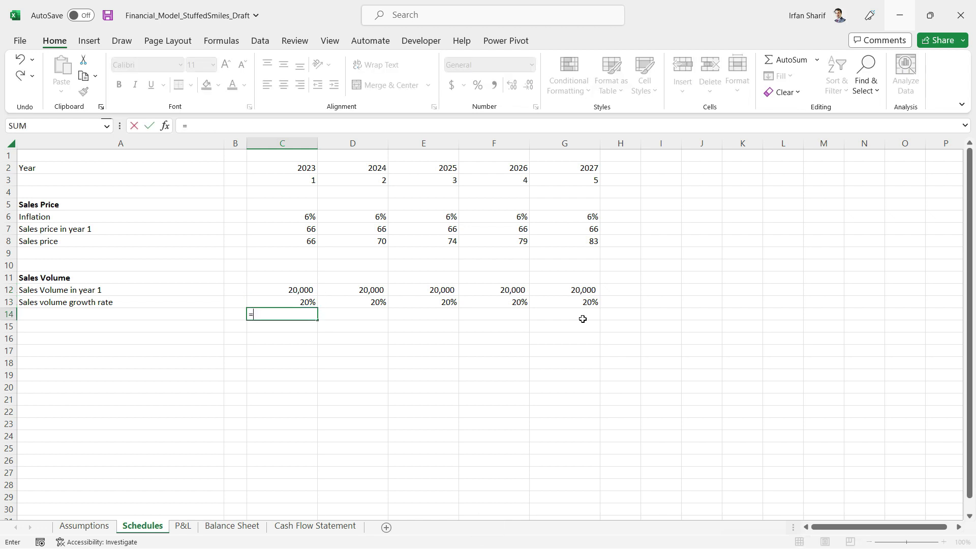
pyautogui.press('Up')
pyautogui.press('Up')
pyautogui.press('F2')
pyautogui.write('*(100%+')
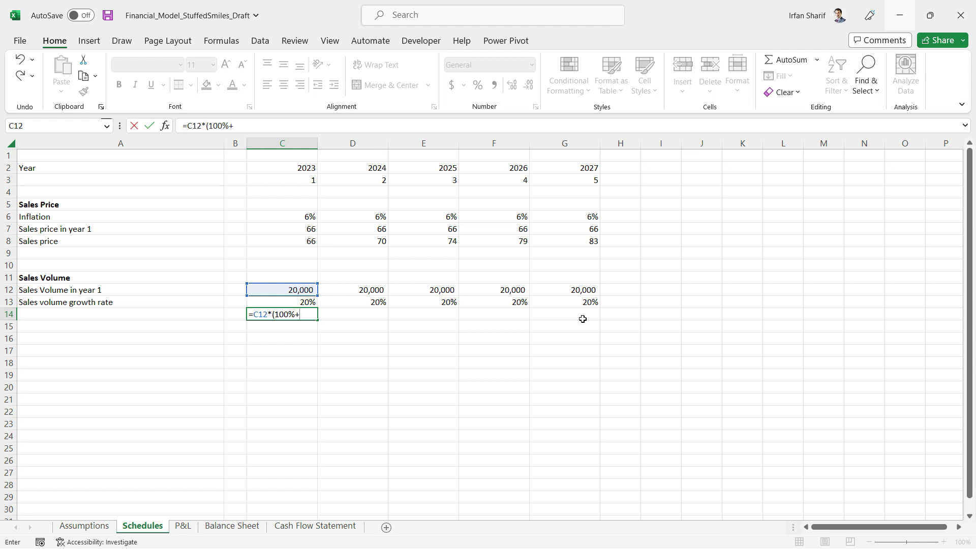
pyautogui.click(300, 303)
pyautogui.write(')^')
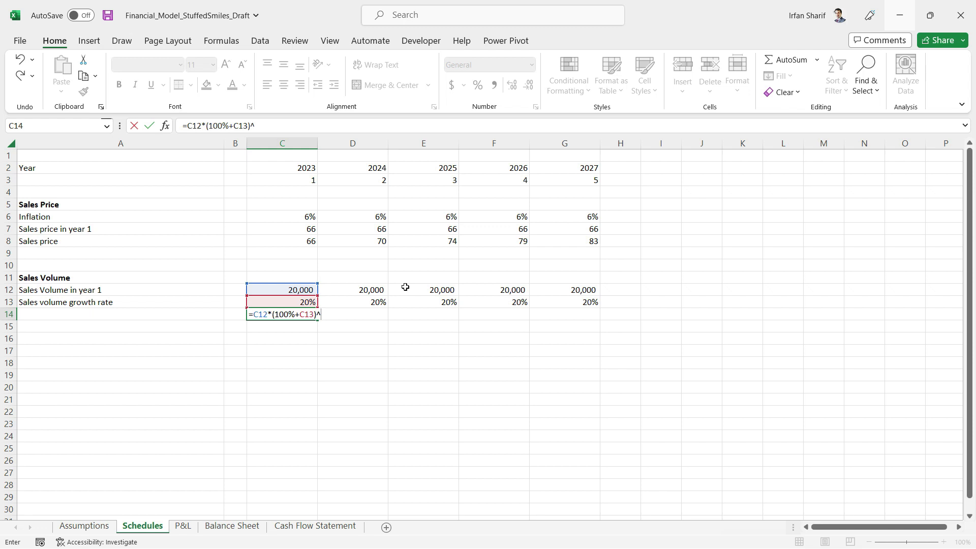
pyautogui.write('(')
pyautogui.click(304, 179)
pyautogui.write('-1)')
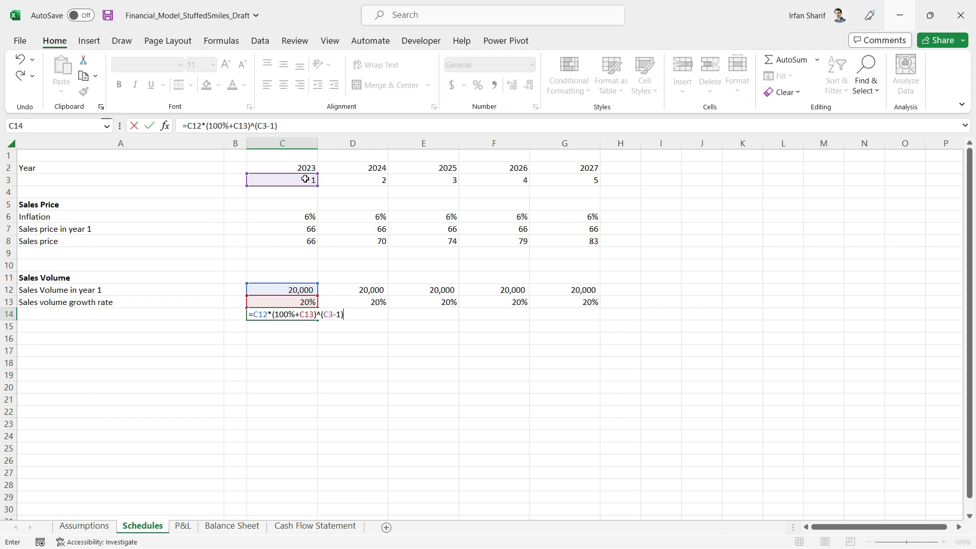
pyautogui.press('Return')
# Step: Copy the sales volume formula from C14 across to G14
pyautogui.press('Up')
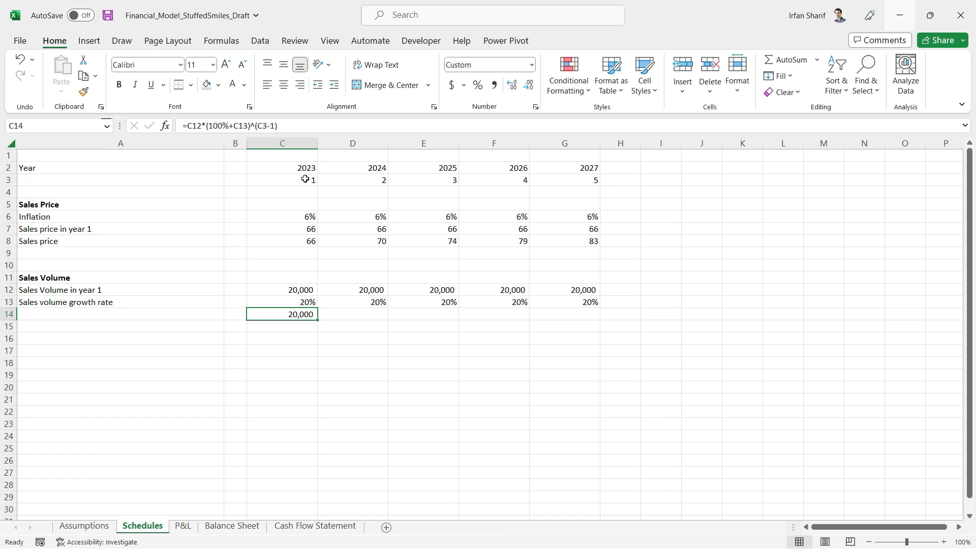
pyautogui.hotkey('ctrl', 'c')
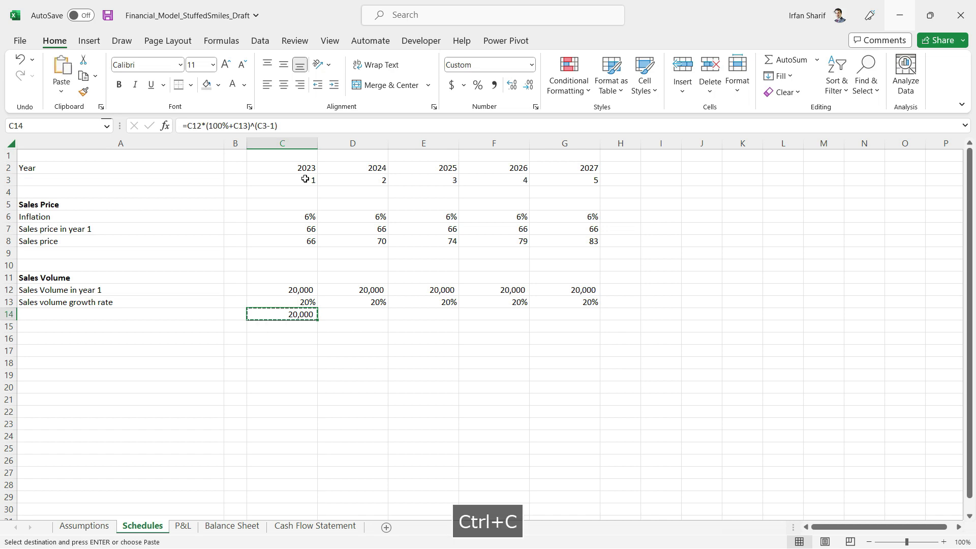
pyautogui.hotkey('shift', 'Right')
pyautogui.hotkey('shift', 'Right')
pyautogui.hotkey('shift', 'Right')
pyautogui.hotkey('shift', 'Right')
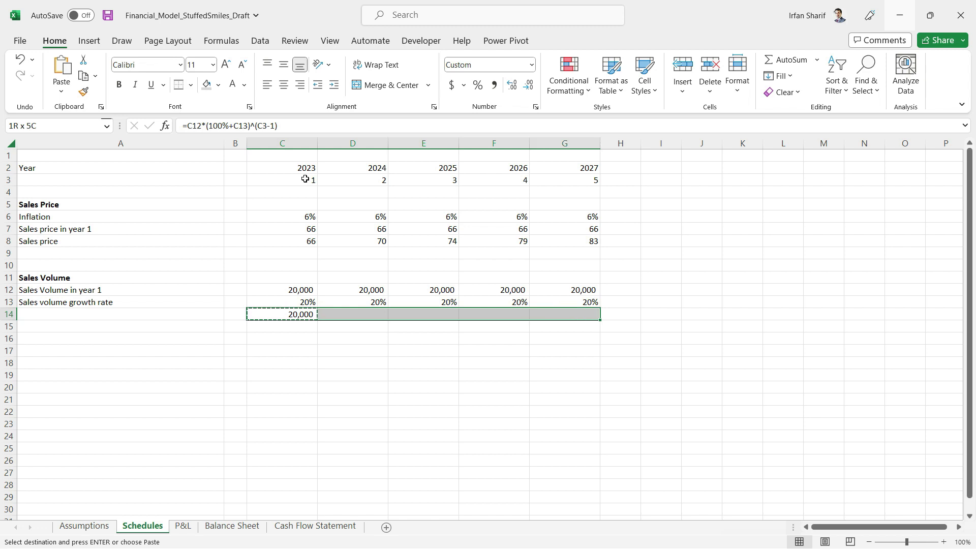
pyautogui.hotkey('ctrl', 'v')
pyautogui.press('Escape')
# Step: Label the calculated volume row in A14 as Sales Volume
pyautogui.press('Right')
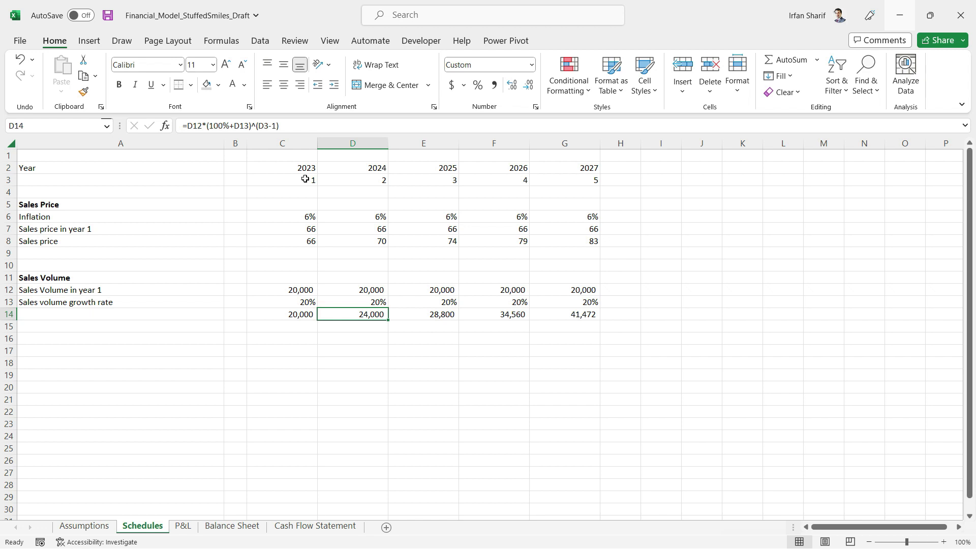
pyautogui.click(380, 289)
pyautogui.click(369, 315)
pyautogui.press('Left')
pyautogui.press('Left')
pyautogui.press('Left')
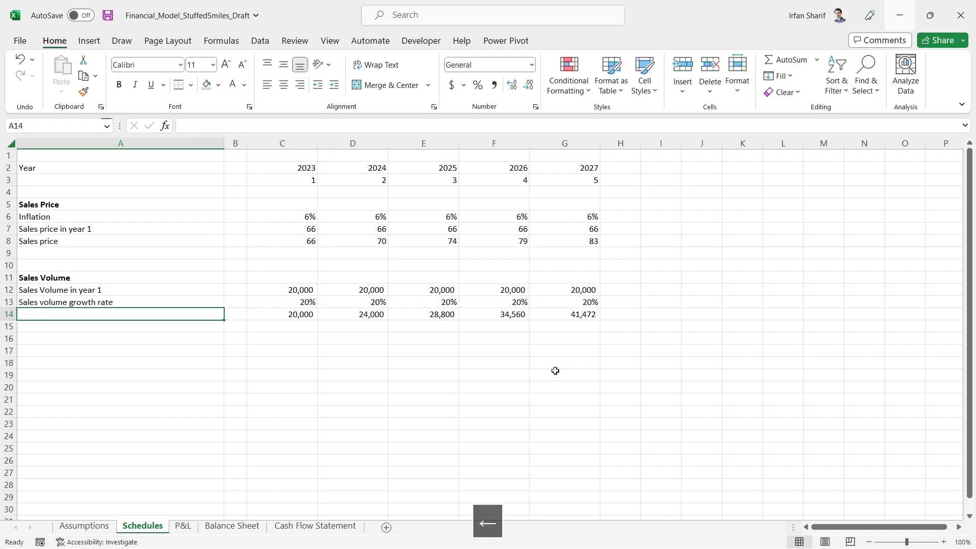
pyautogui.write('Sales Volume')
pyautogui.press('Return')
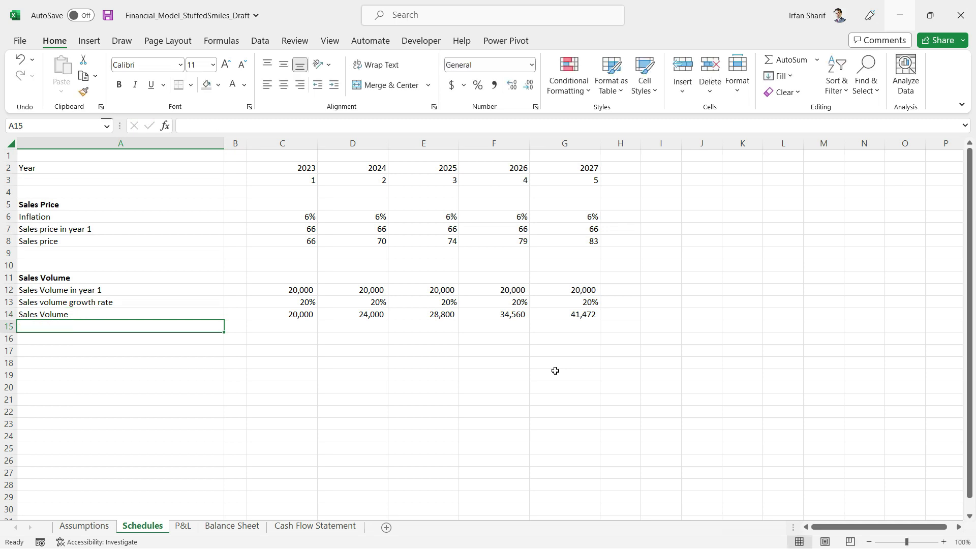
# Step: Label A16 as Sales Revenue, leaving row 15 blank
pyautogui.press('Down')
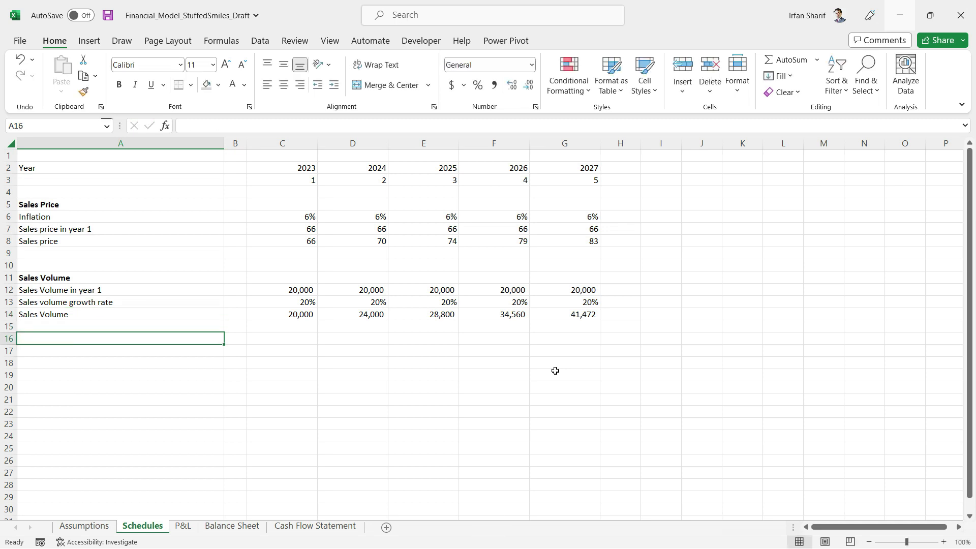
pyautogui.write('Sales Revn')
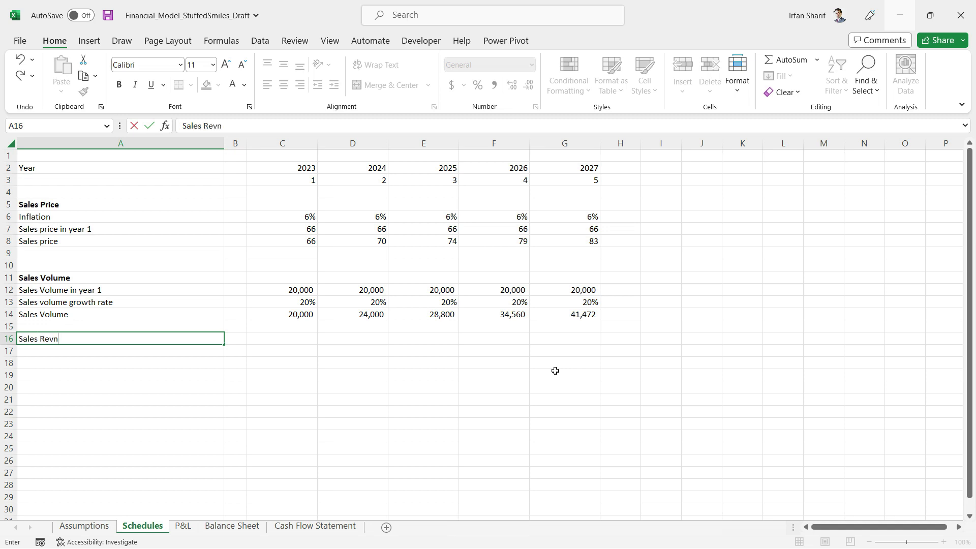
pyautogui.write('enue')
pyautogui.press('Right')
# Step: Calculate the 2023 sales revenue in C16 as price times volume with =C8*C14
pyautogui.press('Right')
pyautogui.write('=')
pyautogui.press('Up')
pyautogui.press('Up')
pyautogui.press('Up')
pyautogui.press('Up')
pyautogui.press('Up')
pyautogui.press('Up')
pyautogui.press('Up')
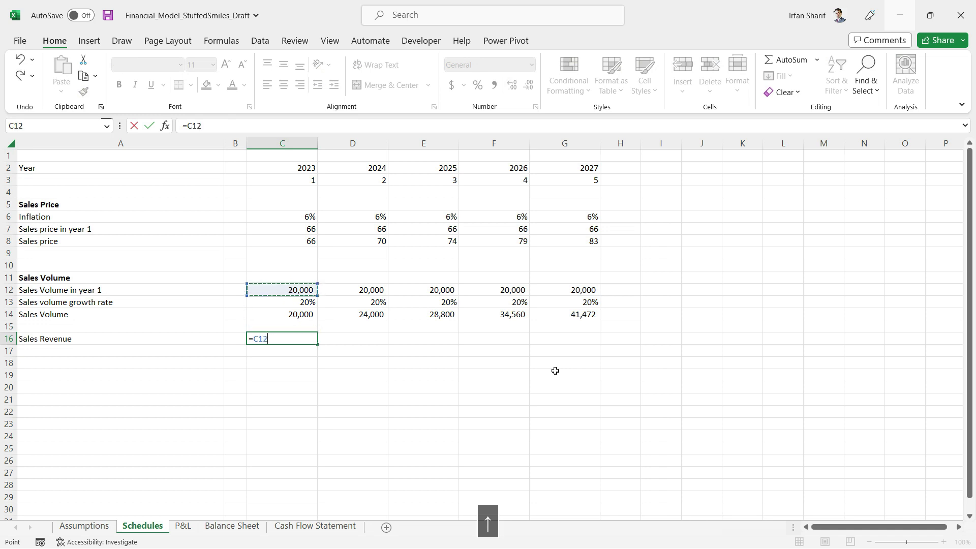
pyautogui.press('Up')
pyautogui.write('*')
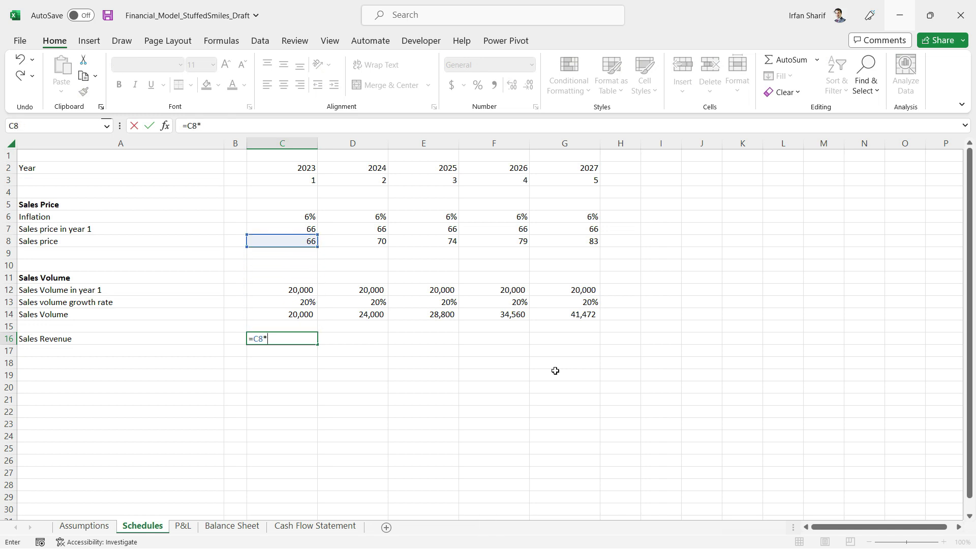
pyautogui.press('Up')
pyautogui.press('Up')
pyautogui.press('Return')
# Step: Copy the sales revenue formula from C16 across to G16
pyautogui.press('Up')
pyautogui.hotkey('ctrl', 'c')
pyautogui.hotkey('shift', 'Right')
pyautogui.hotkey('shift', 'Right')
pyautogui.hotkey('shift', 'Right')
pyautogui.hotkey('shift', 'Right')
pyautogui.hotkey('ctrl', 'v')
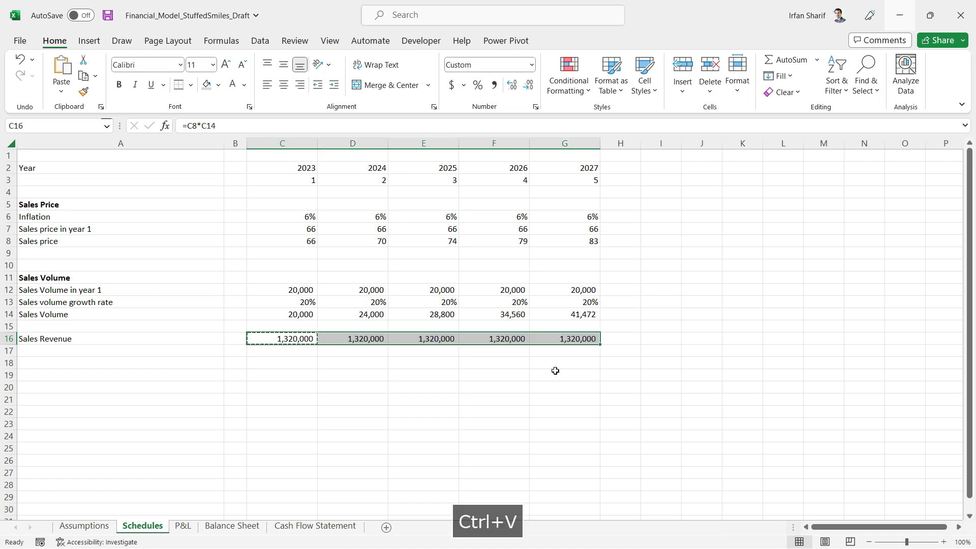
pyautogui.press('Down')
pyautogui.press('Up')
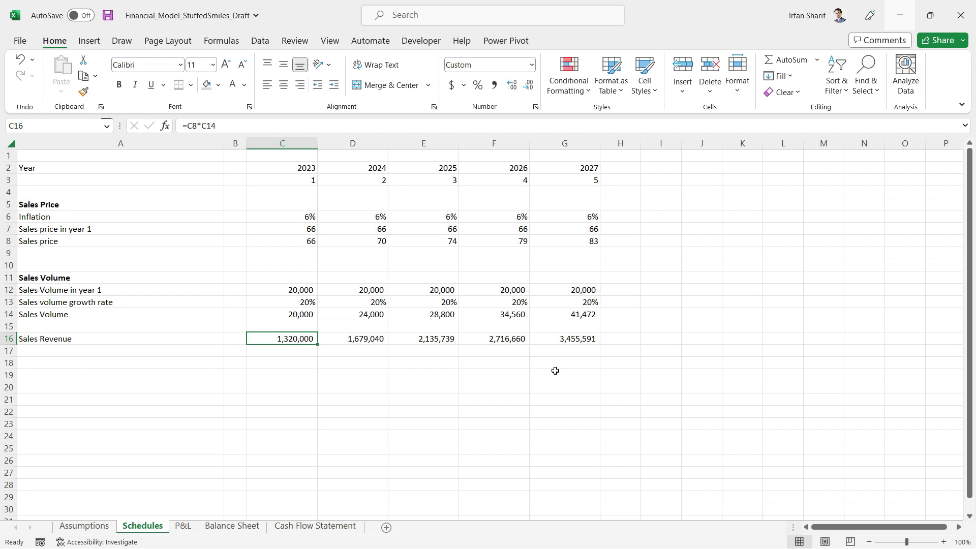
# Step: Link the FY 2023 Sales cell C5 on the P&L sheet to the schedule's revenue with =Schedules!C16
pyautogui.click(183, 526)
pyautogui.write('=')
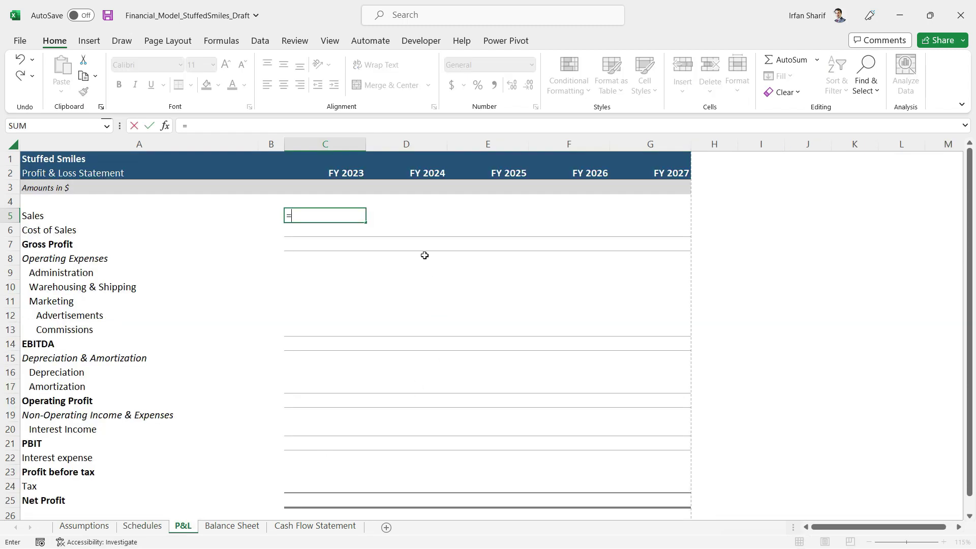
pyautogui.click(154, 529)
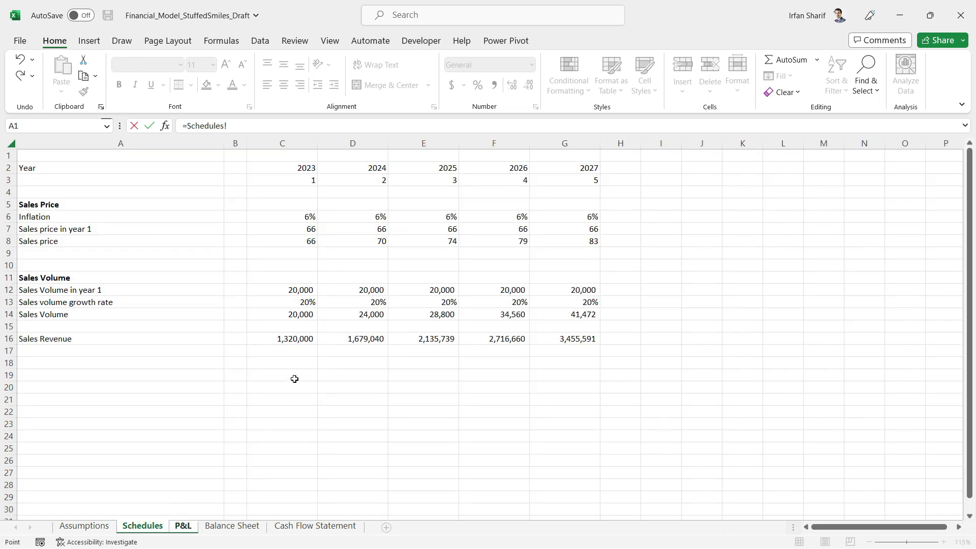
pyautogui.click(300, 338)
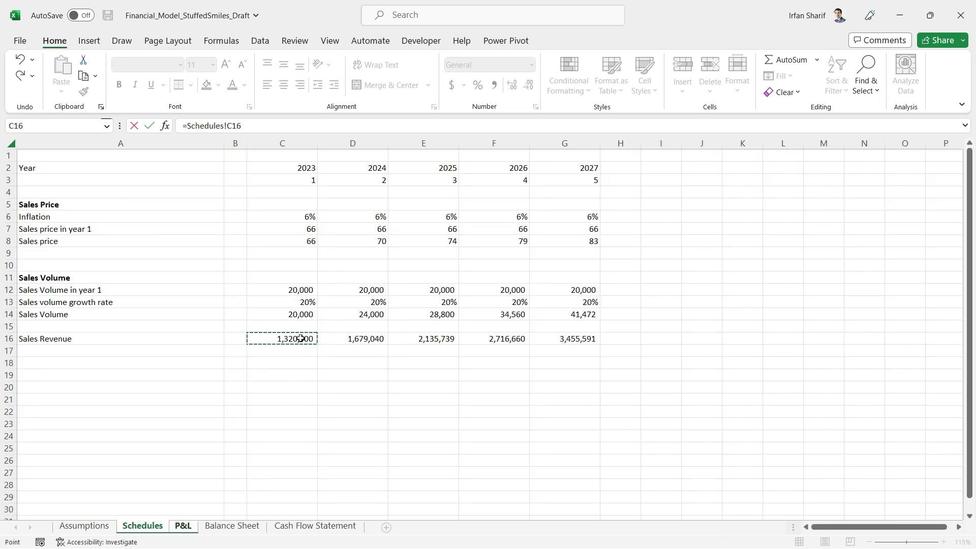
pyautogui.press('Return')
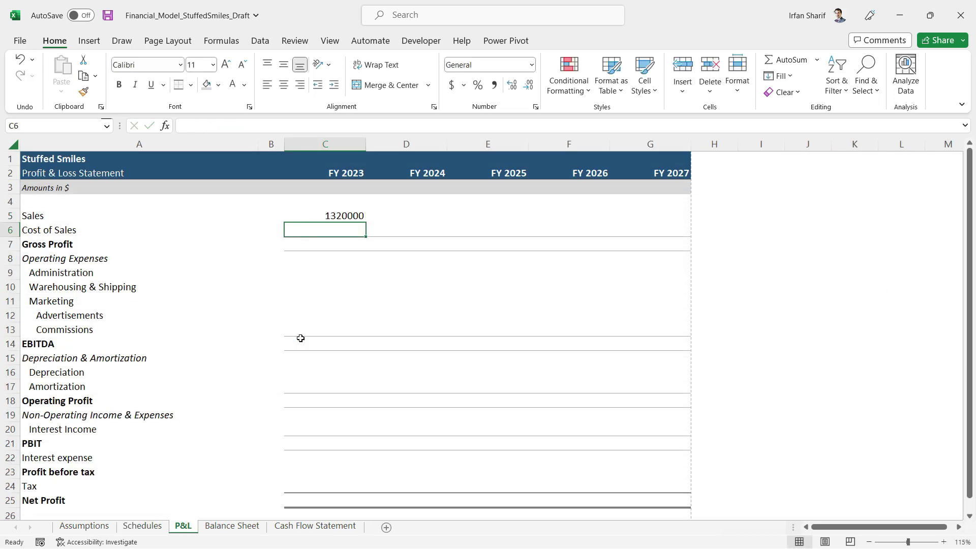
# Step: Format the FY 2023 Sales amount in C5 with thousands separators and no decimals
pyautogui.press('Up')
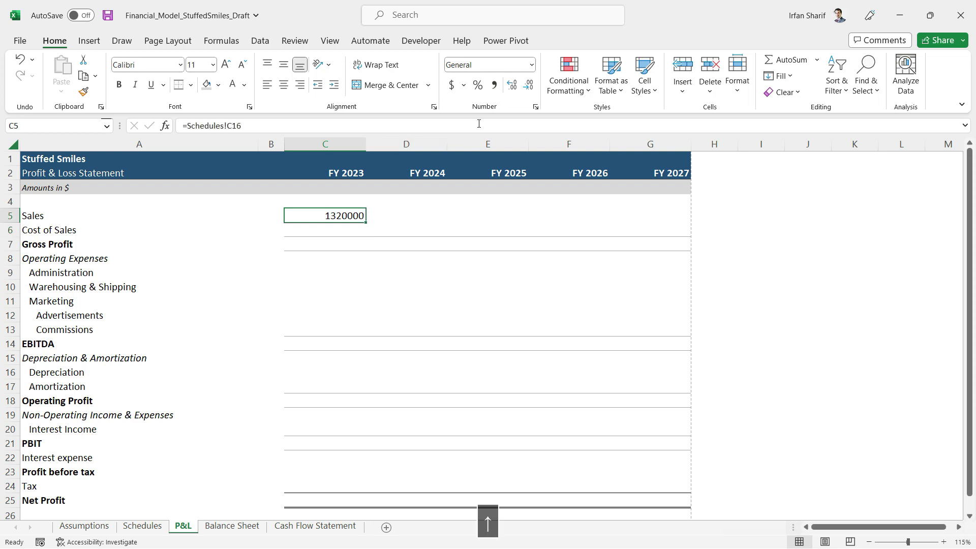
pyautogui.click(493, 87)
pyautogui.click(528, 87)
pyautogui.click(529, 86)
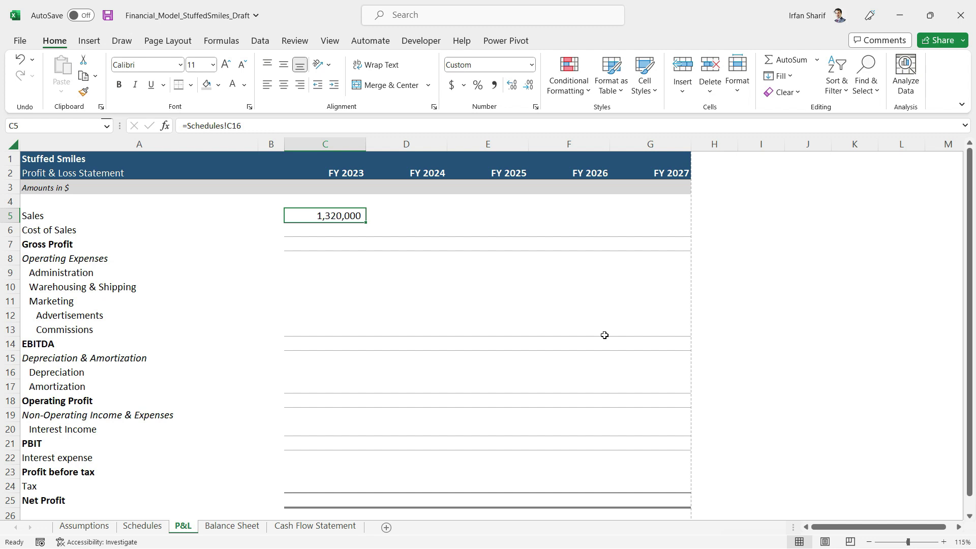
# Step: Copy the Sales link in C5 across to G5 on the P&L sheet to fill FY 2024 through FY 2027
pyautogui.hotkey('ctrl', 'c')
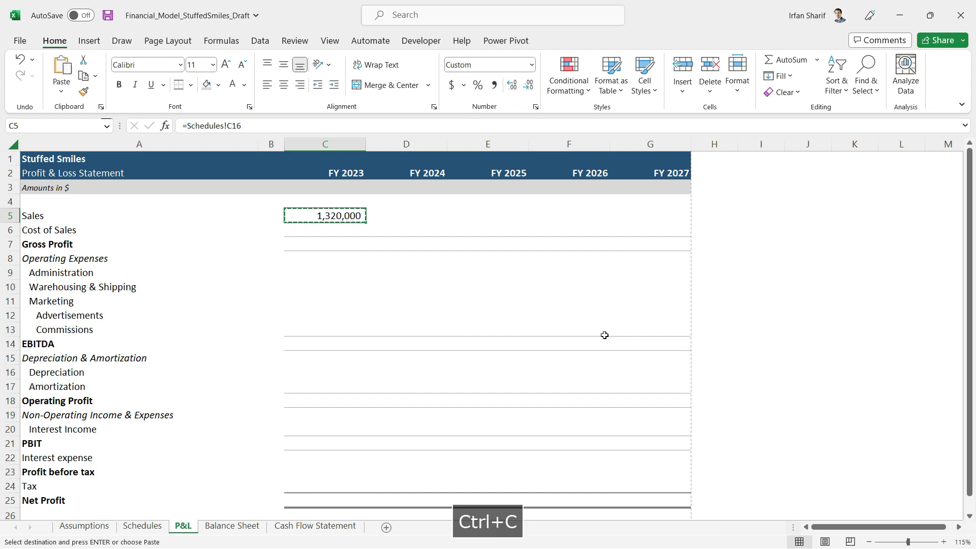
pyautogui.hotkey('shift', 'Right')
pyautogui.hotkey('shift', 'Right')
pyautogui.hotkey('shift', 'Right')
pyautogui.hotkey('shift', 'Right')
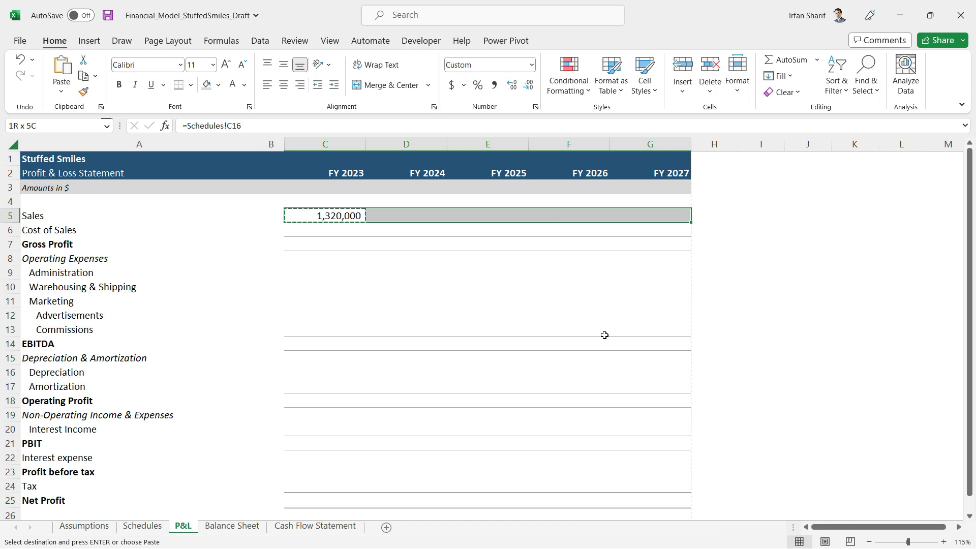
pyautogui.hotkey('ctrl', 'v')
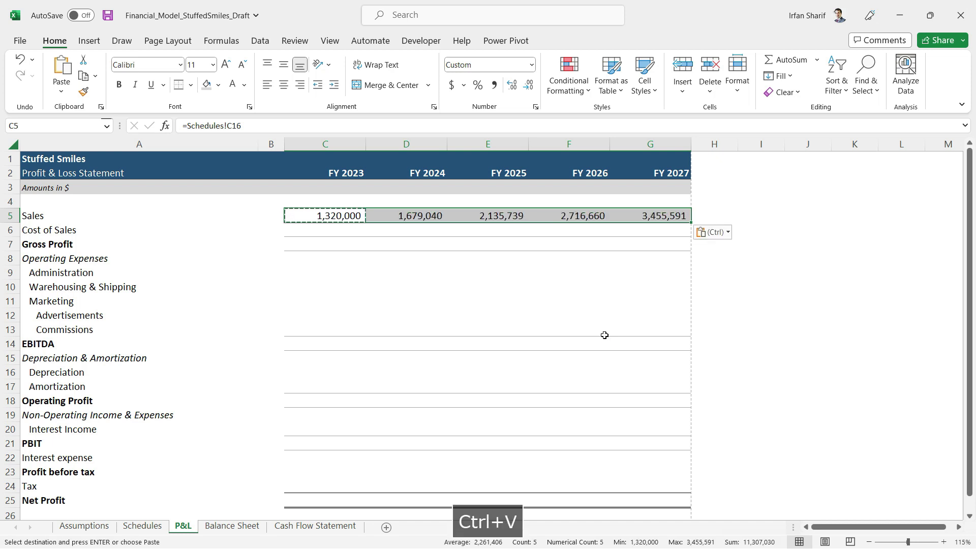
pyautogui.press('Escape')
pyautogui.press('Down')
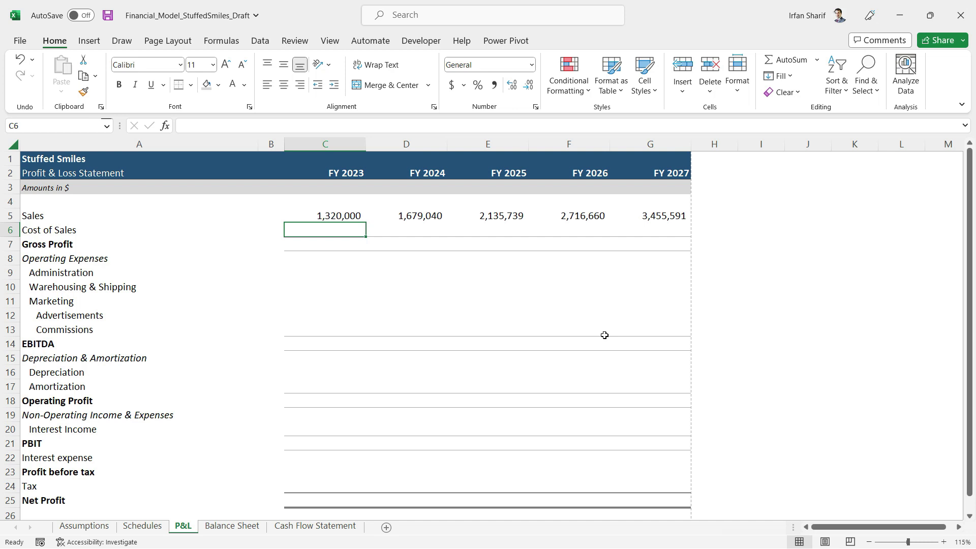
# Step: Check the 2023 sales volume formula in C14 on the Schedules sheet and return to the P&L sheet
pyautogui.hotkey('ctrl', 'pageup')
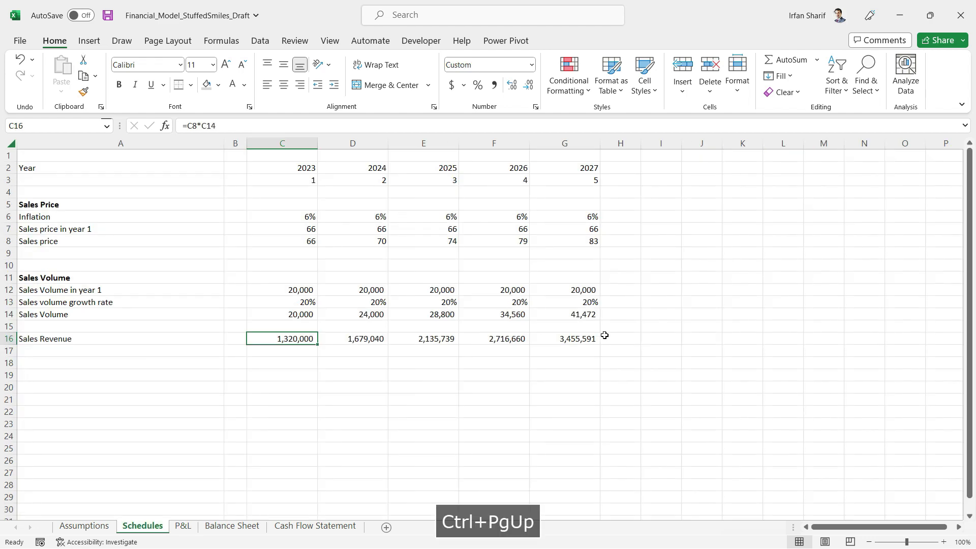
pyautogui.press('Up')
pyautogui.press('Up')
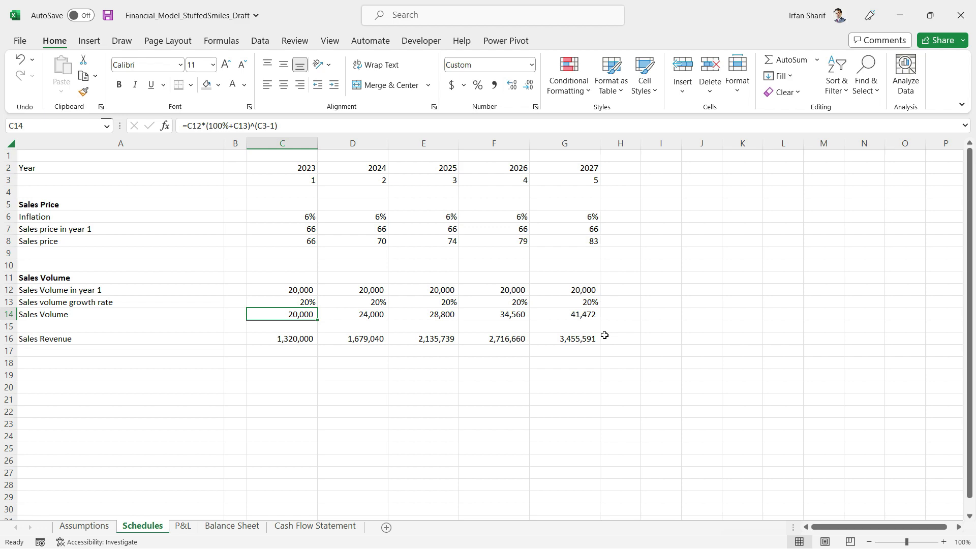
pyautogui.hotkey('ctrl', 'pagedown')
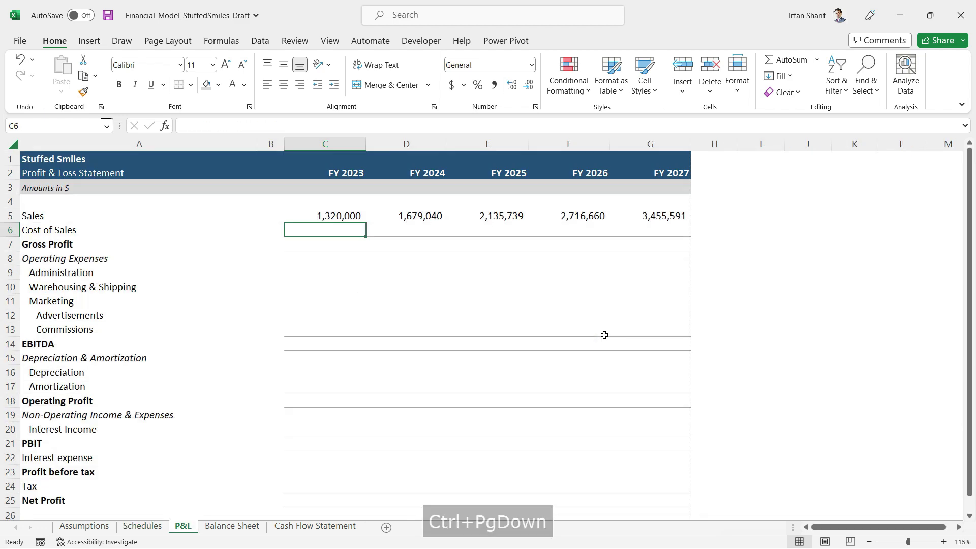